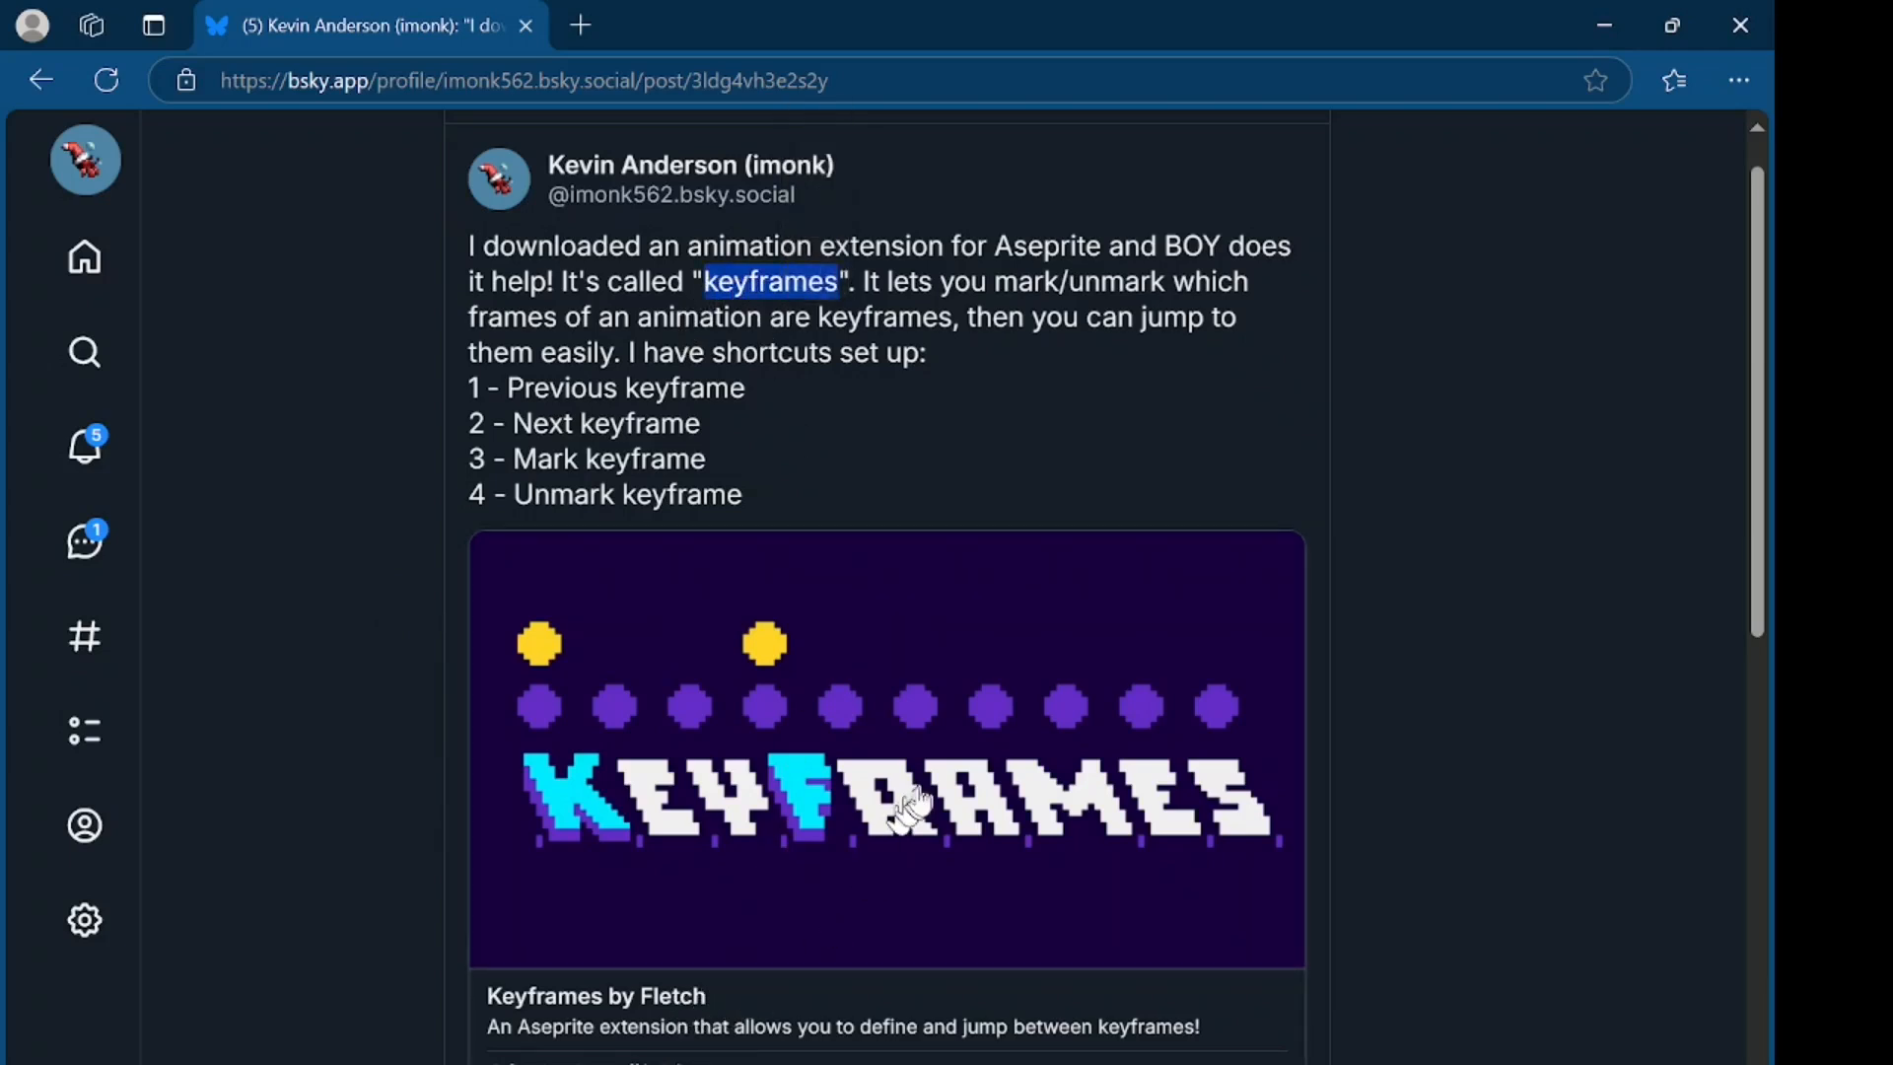
Read the post about the Keyframes extension for Aseprite, highlighting its mark/unmark description.
left_click(1000, 293)
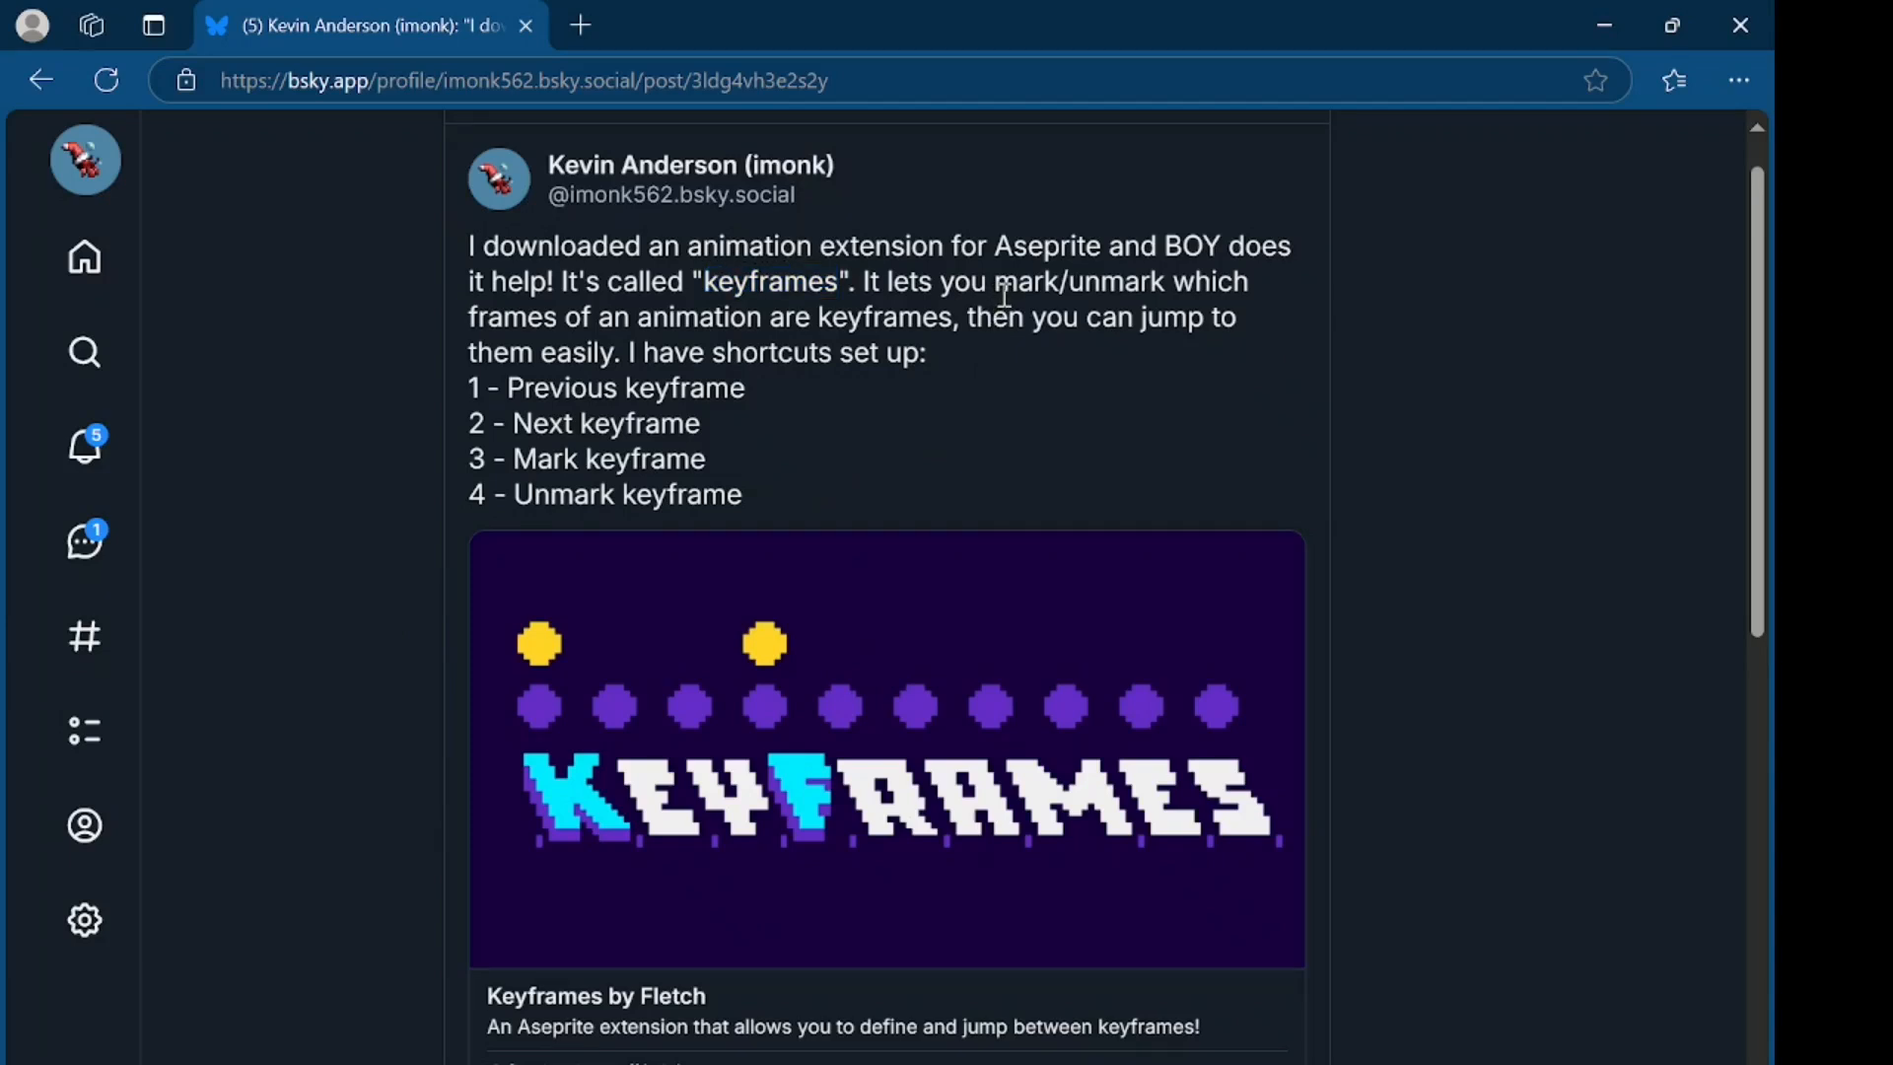
left_click_drag(992, 289, 1167, 294)
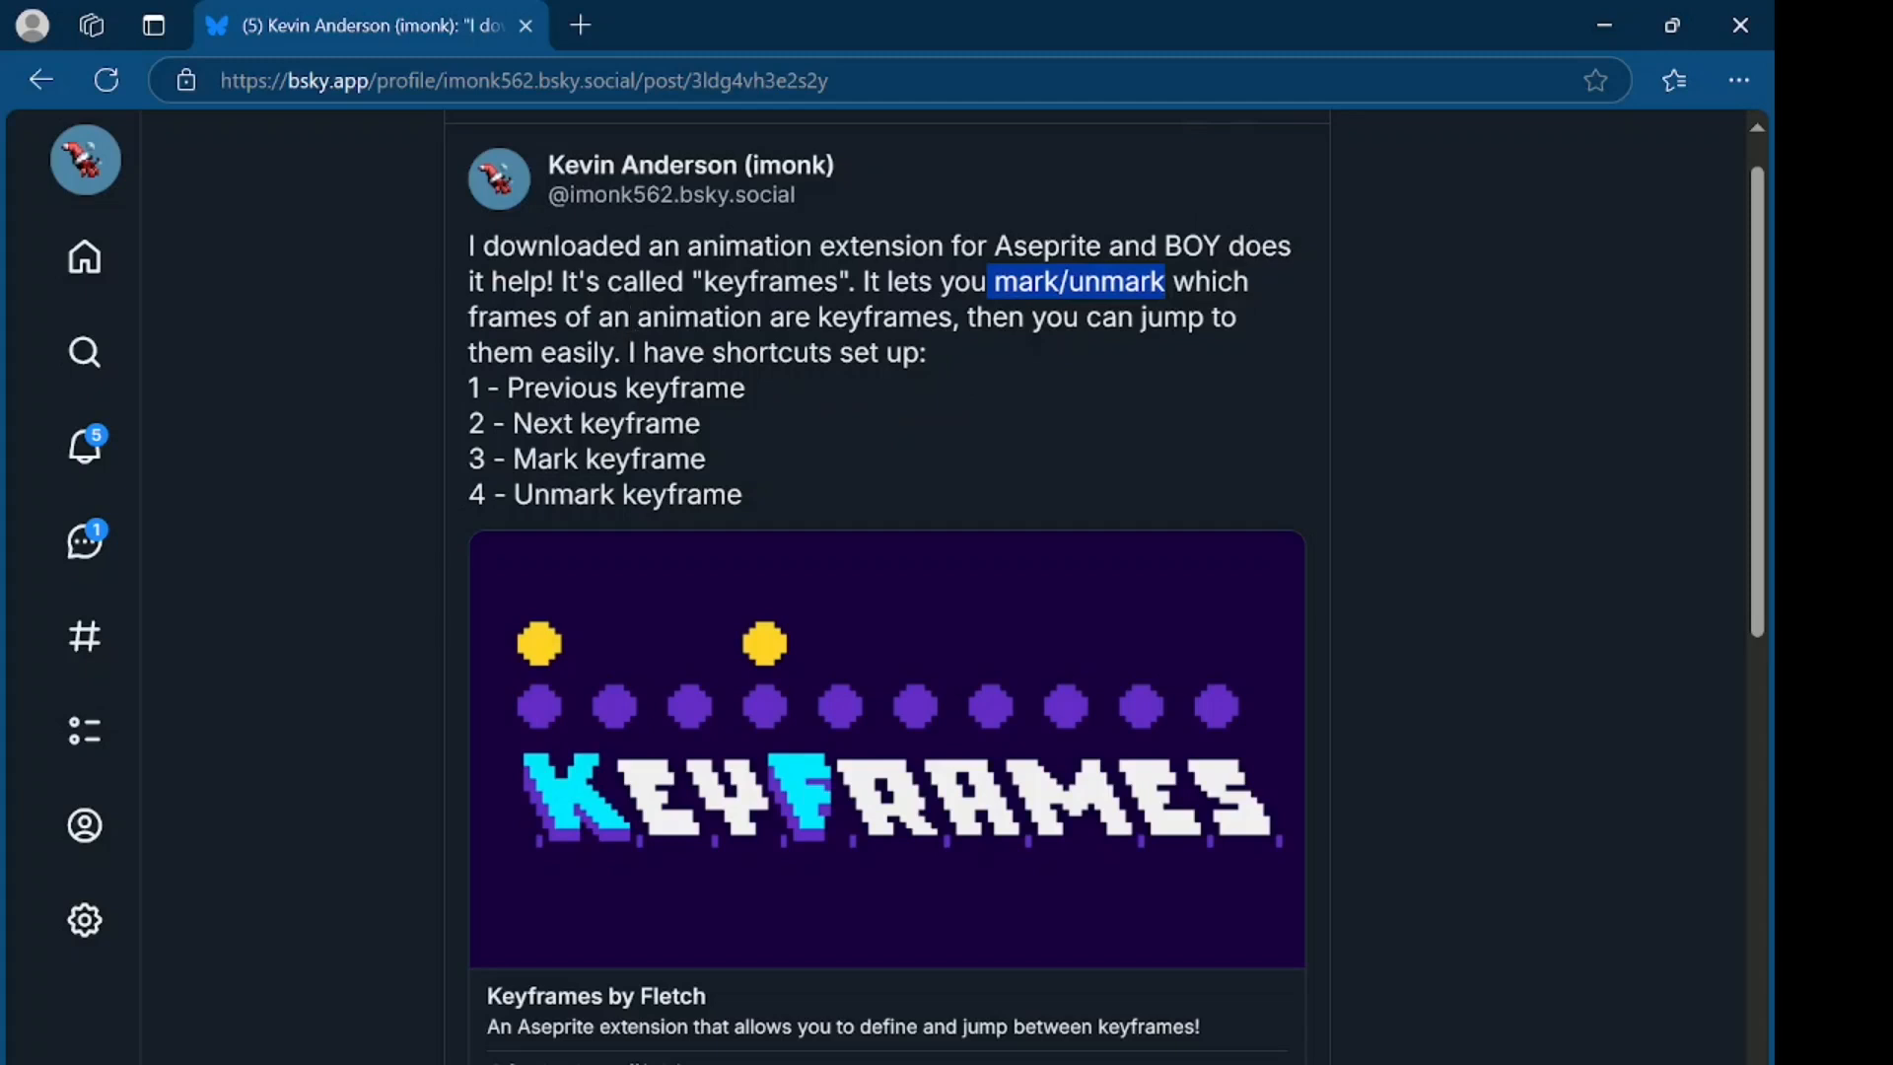
left_click(613, 318)
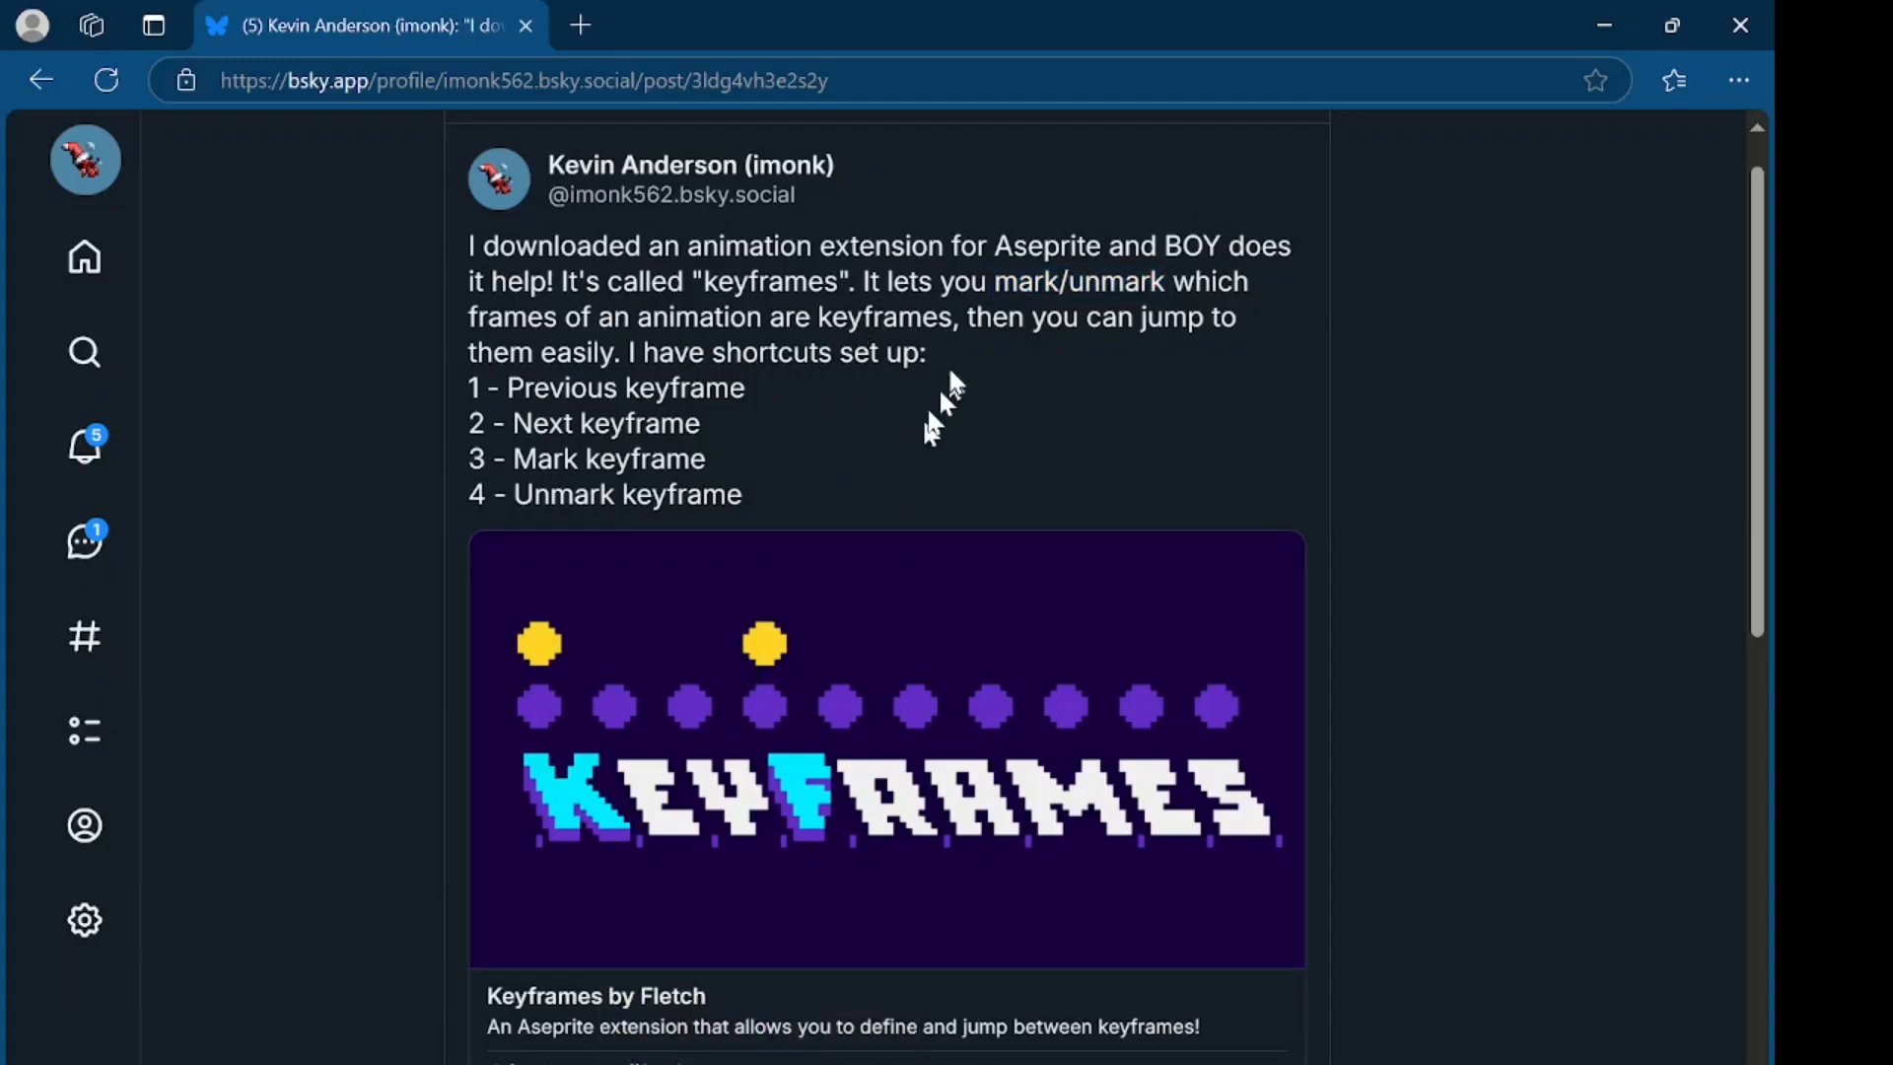
Start a screen recording in OBS and switch to Aseprite.
left_click(804, 964)
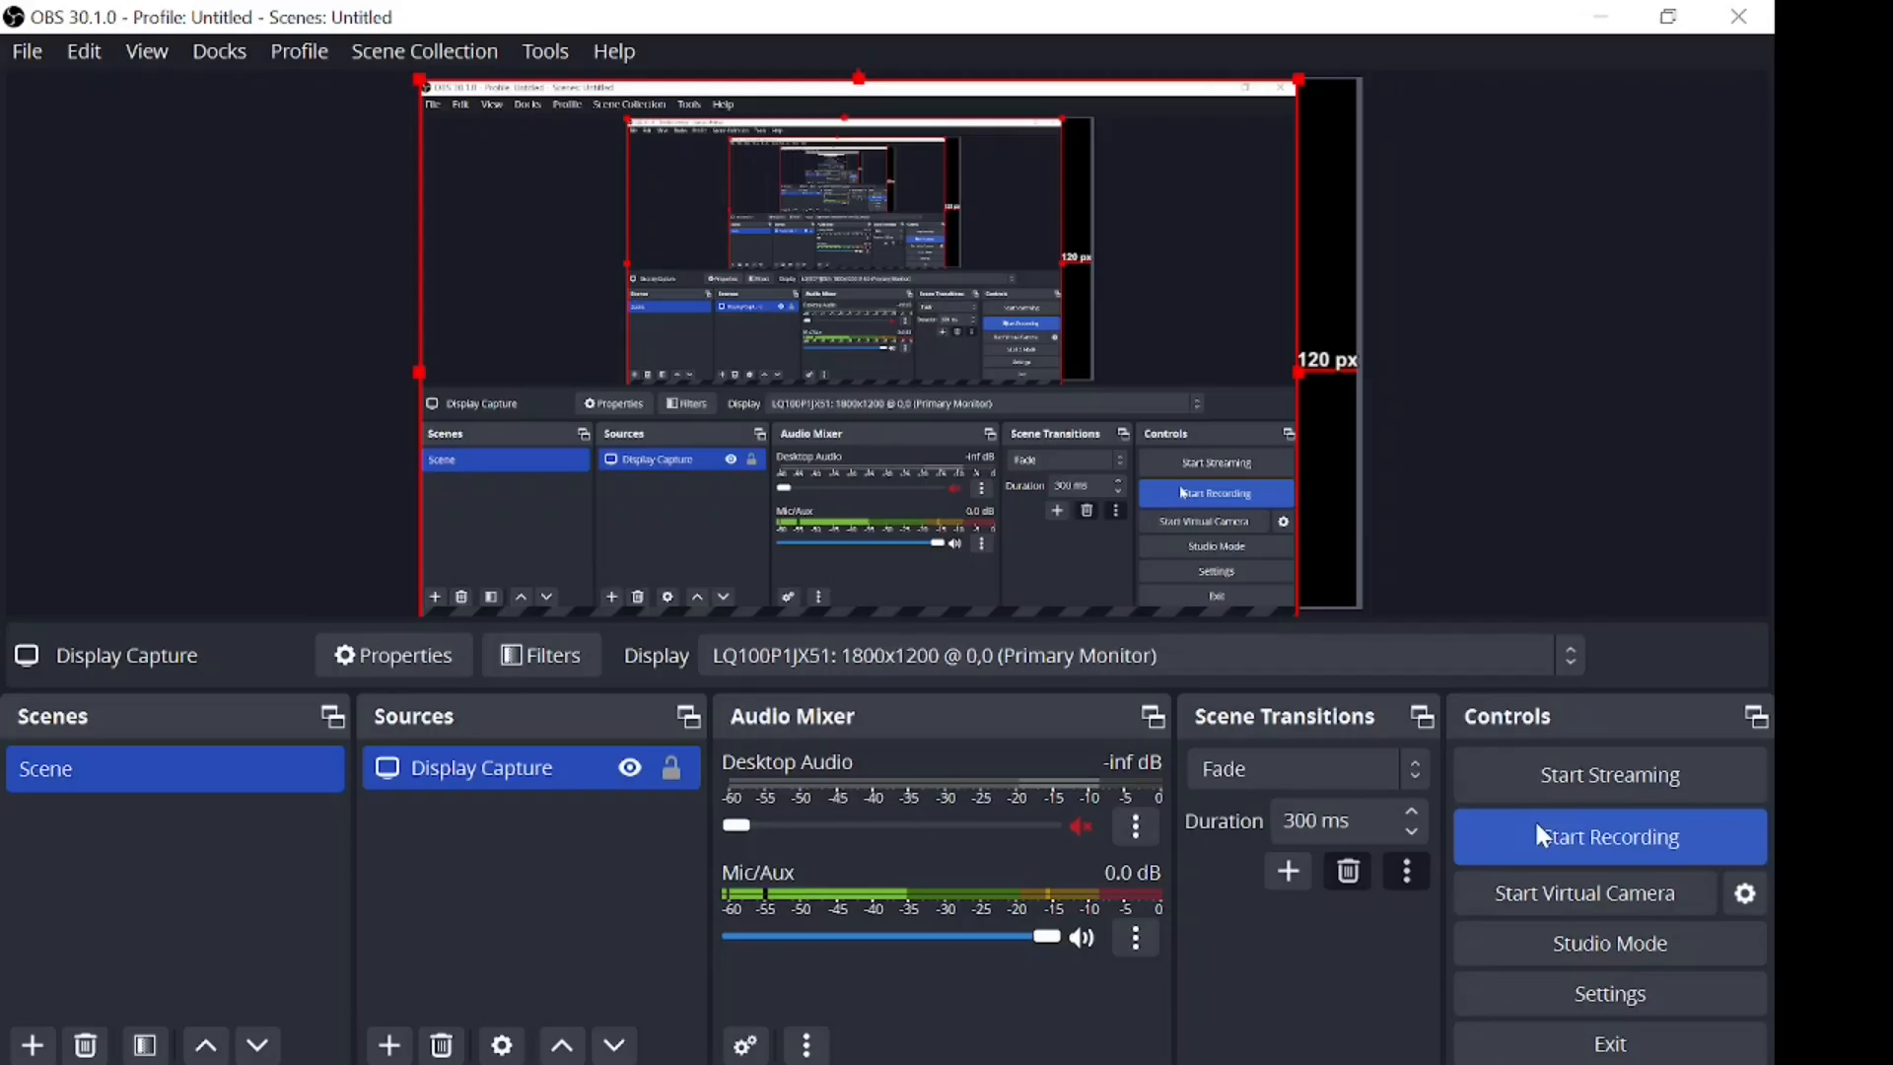
left_click(1535, 823)
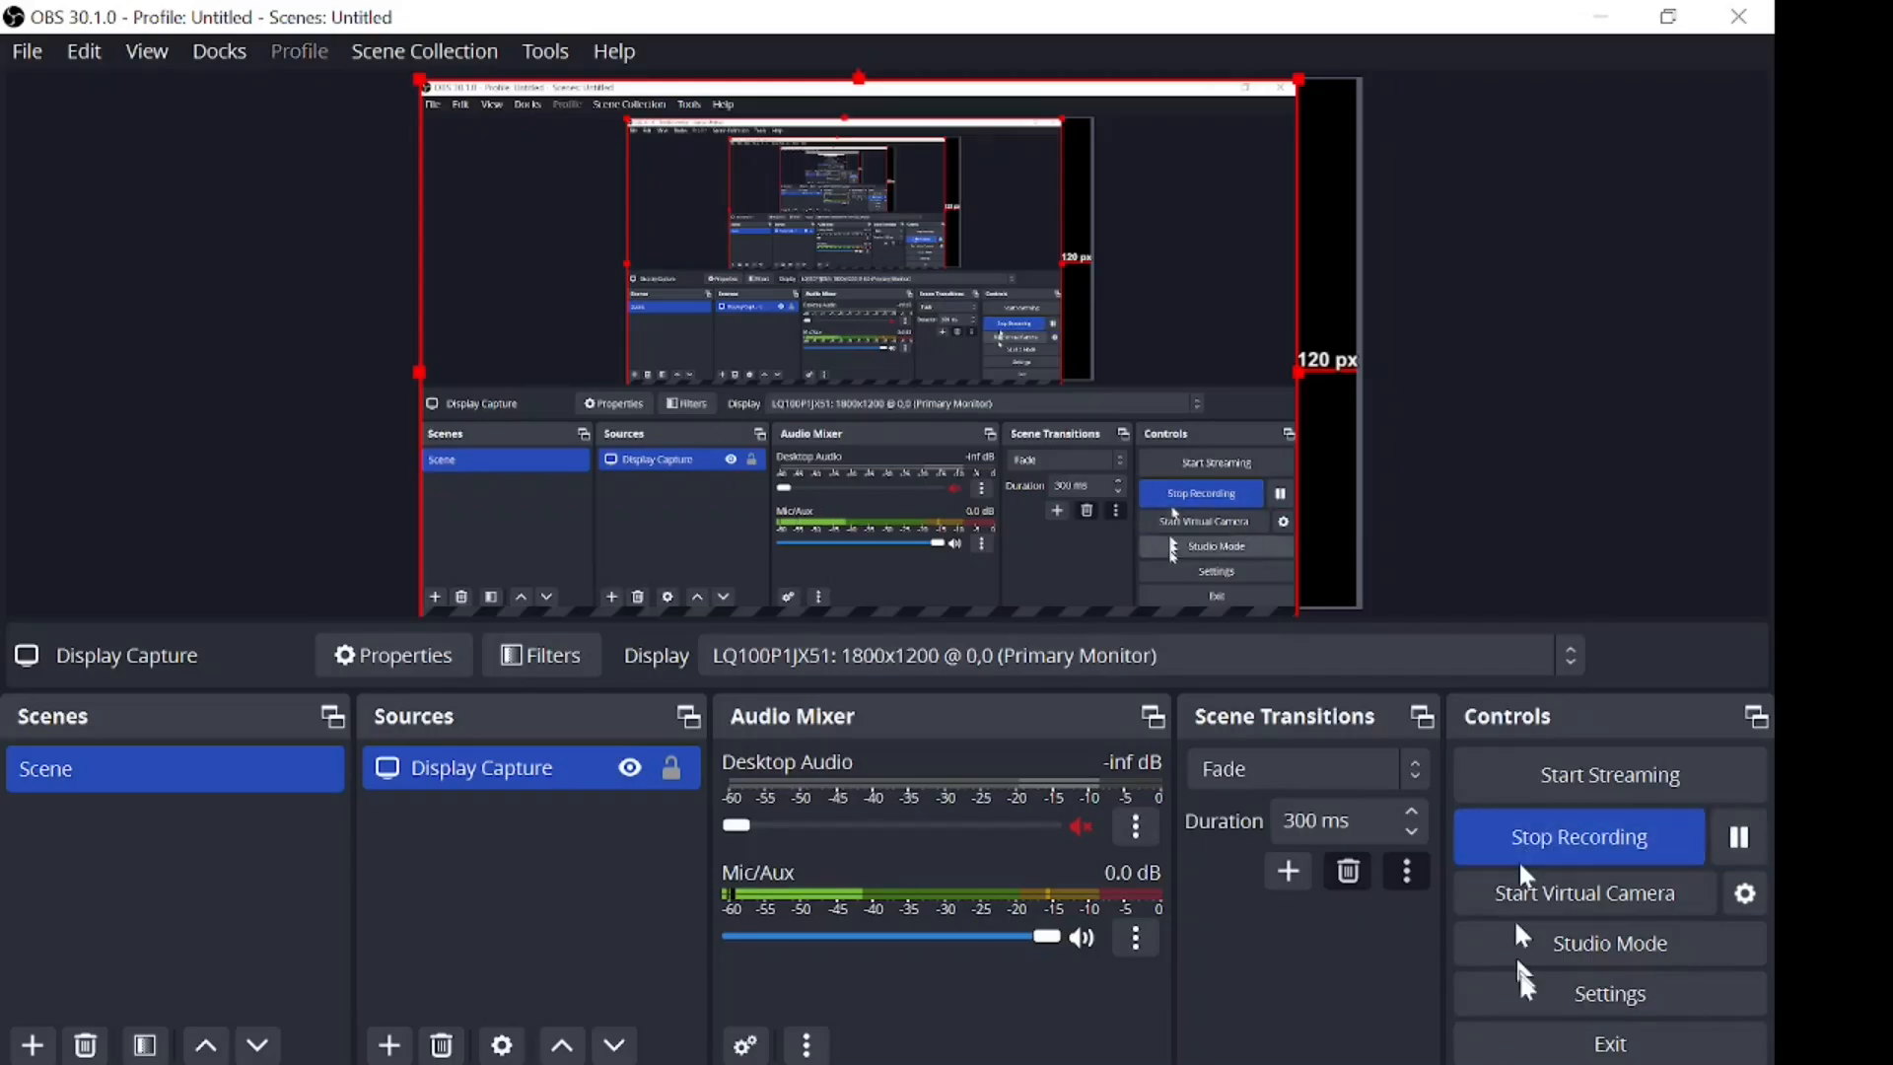
left_click(804, 1064)
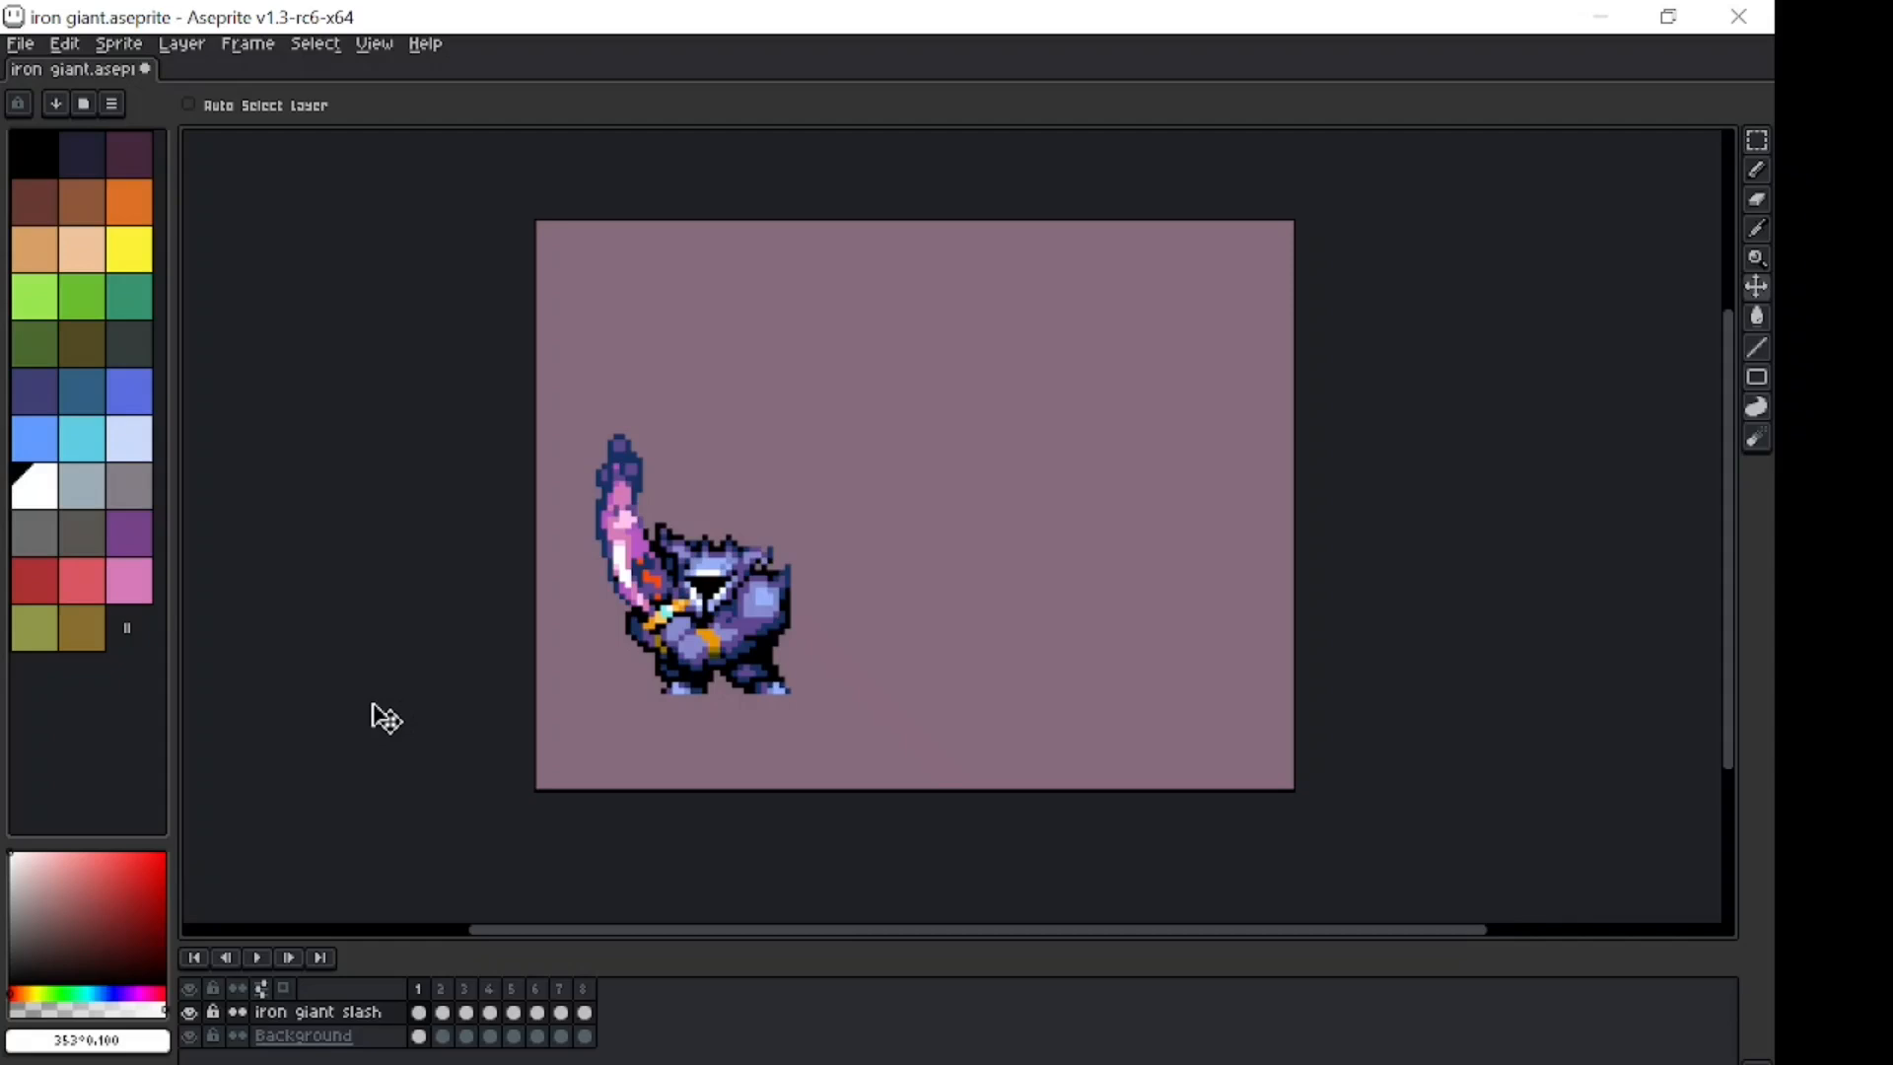
Step through all eight frames of the iron giant slash animation and play it.
key("Right")
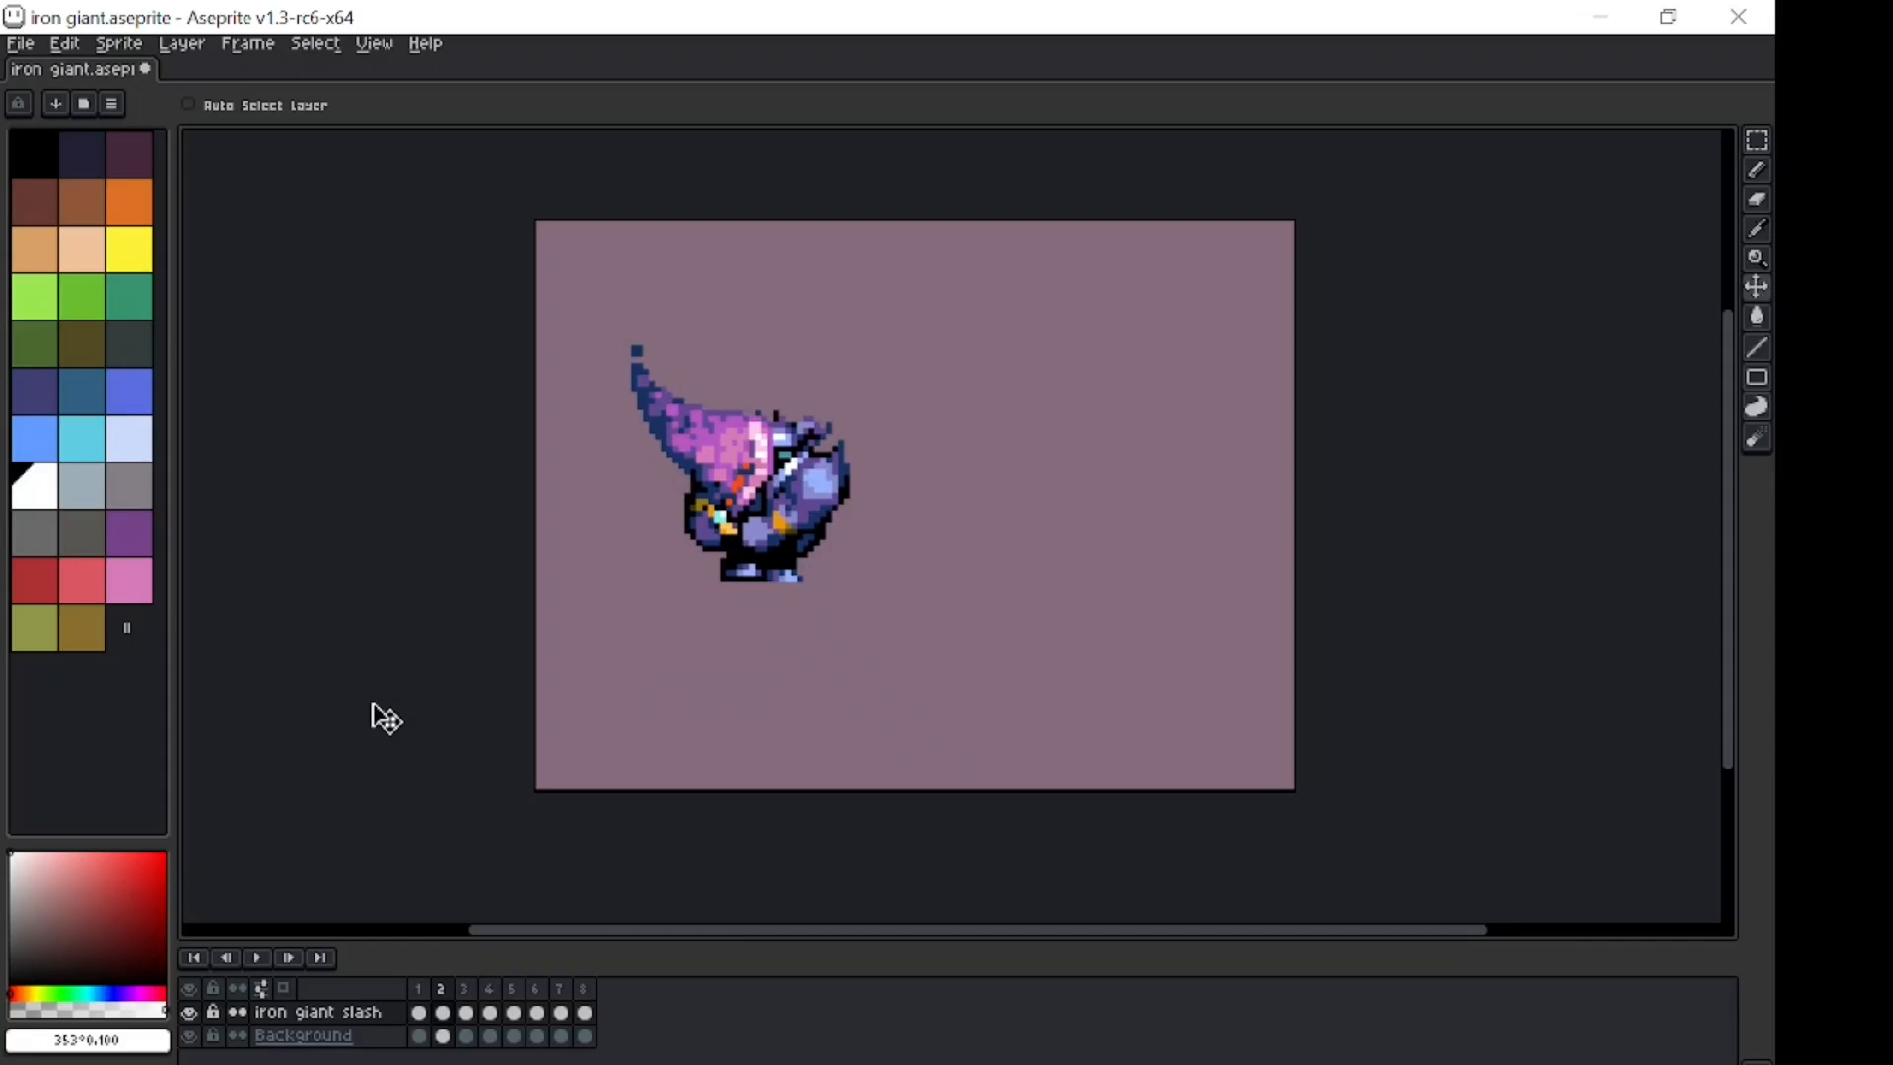
key("Right")
key("Right")
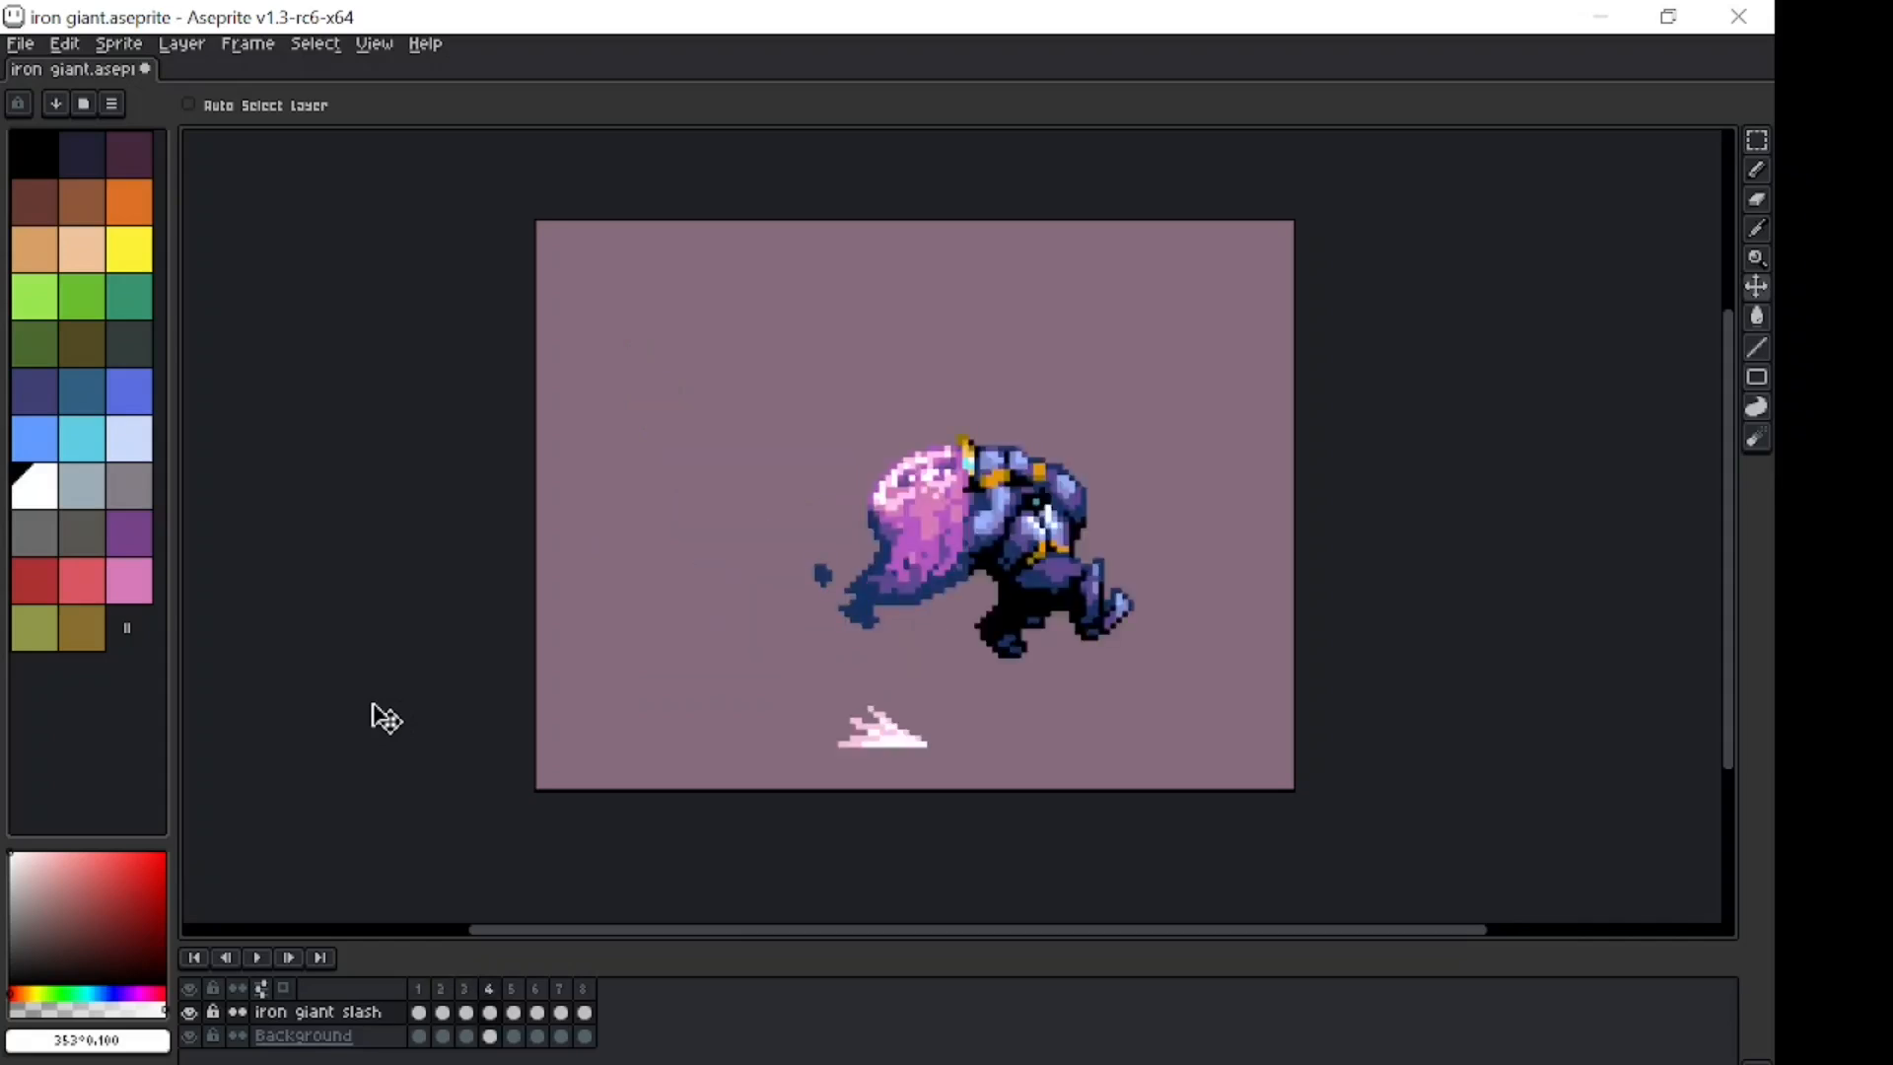
key("Right")
key("Right")
key("Right")
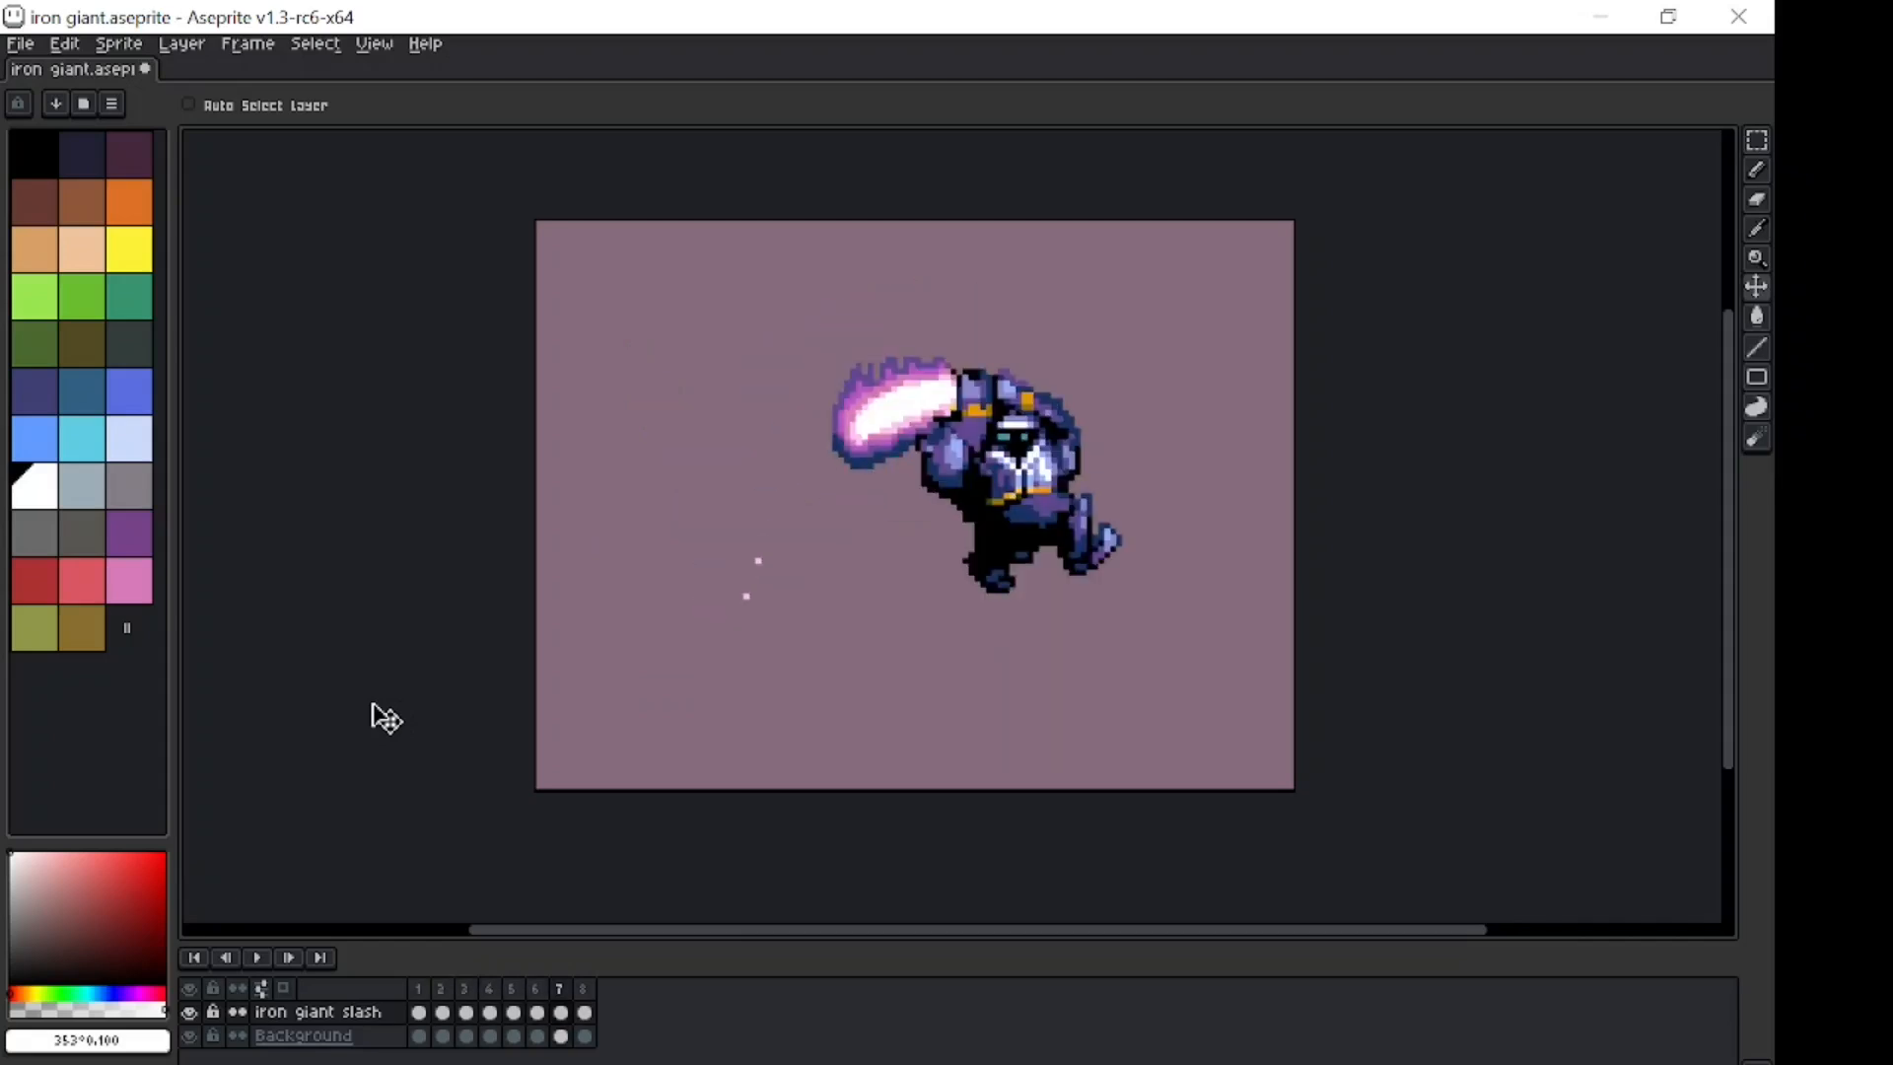
key("Right")
key("Return")
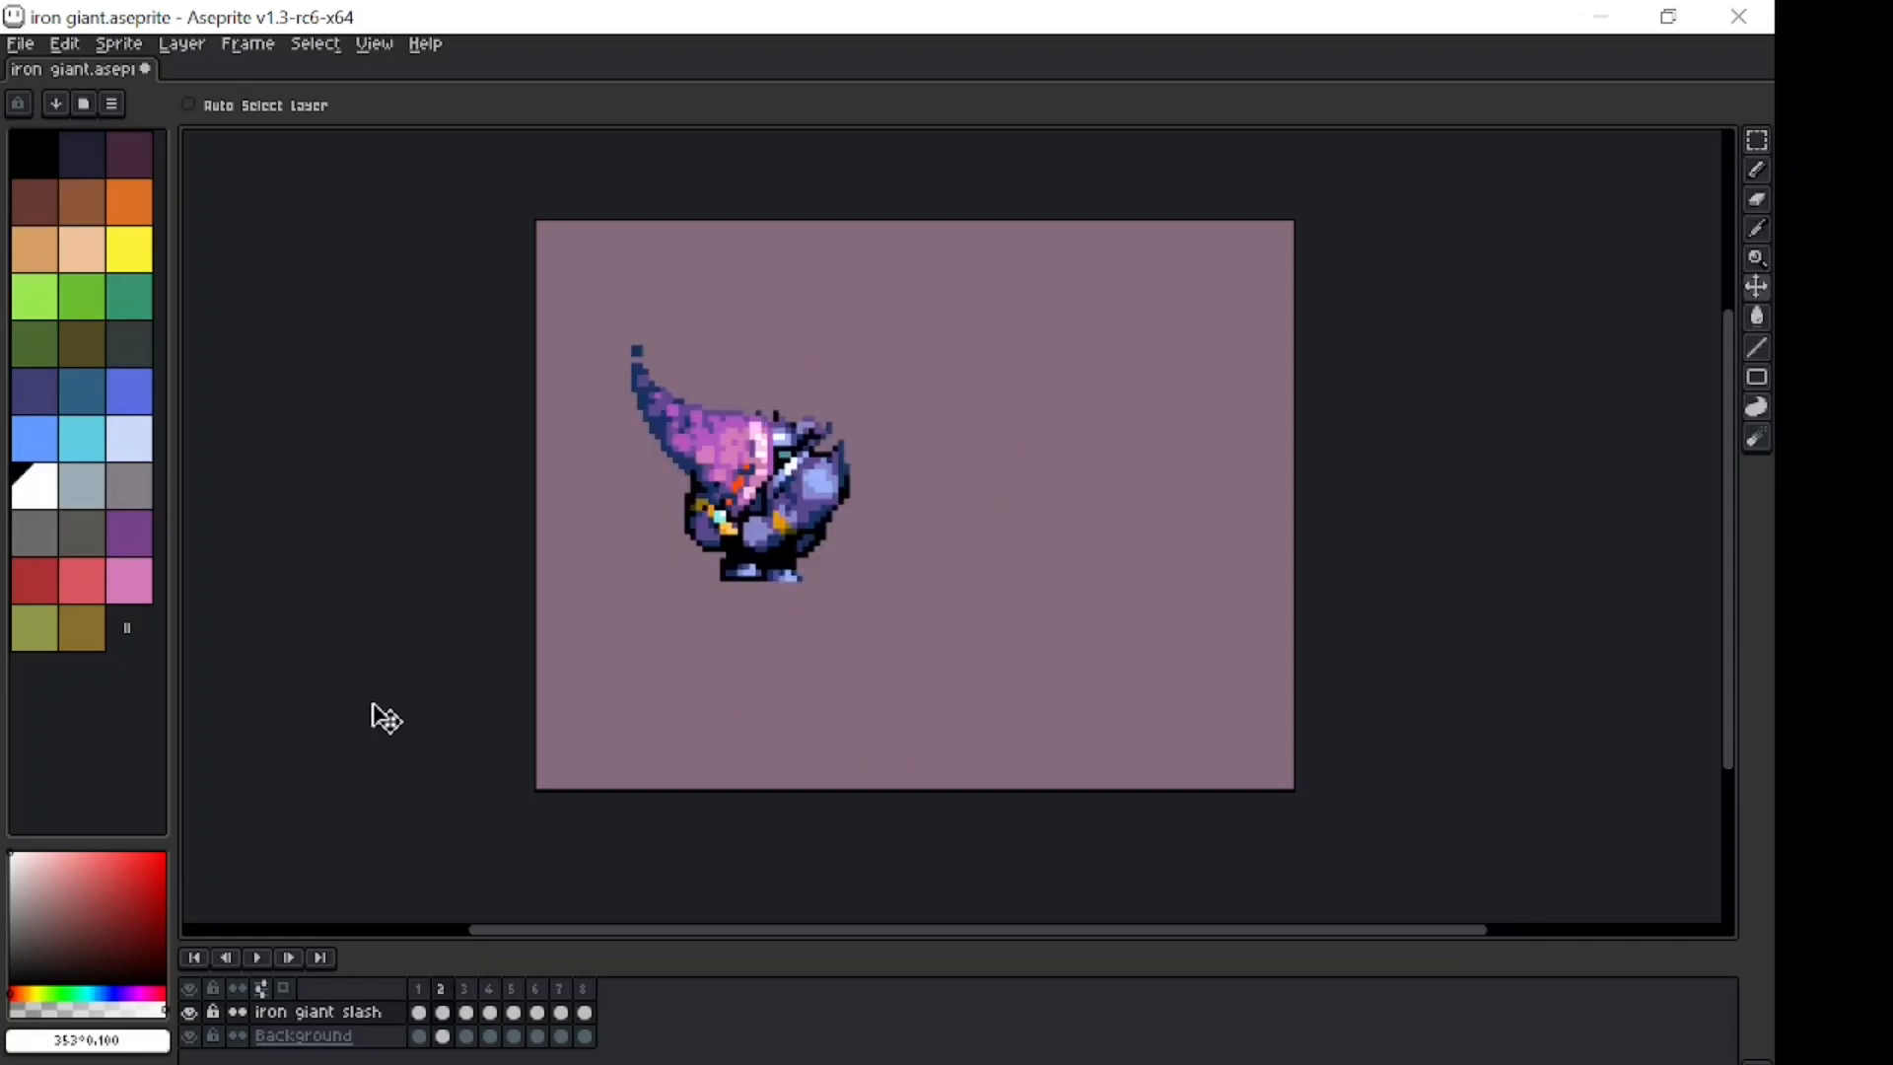
Mark frame 1 of the iron giant slash as a keyframe and add the KEYFRAMES layer to the project.
left_click(423, 1004)
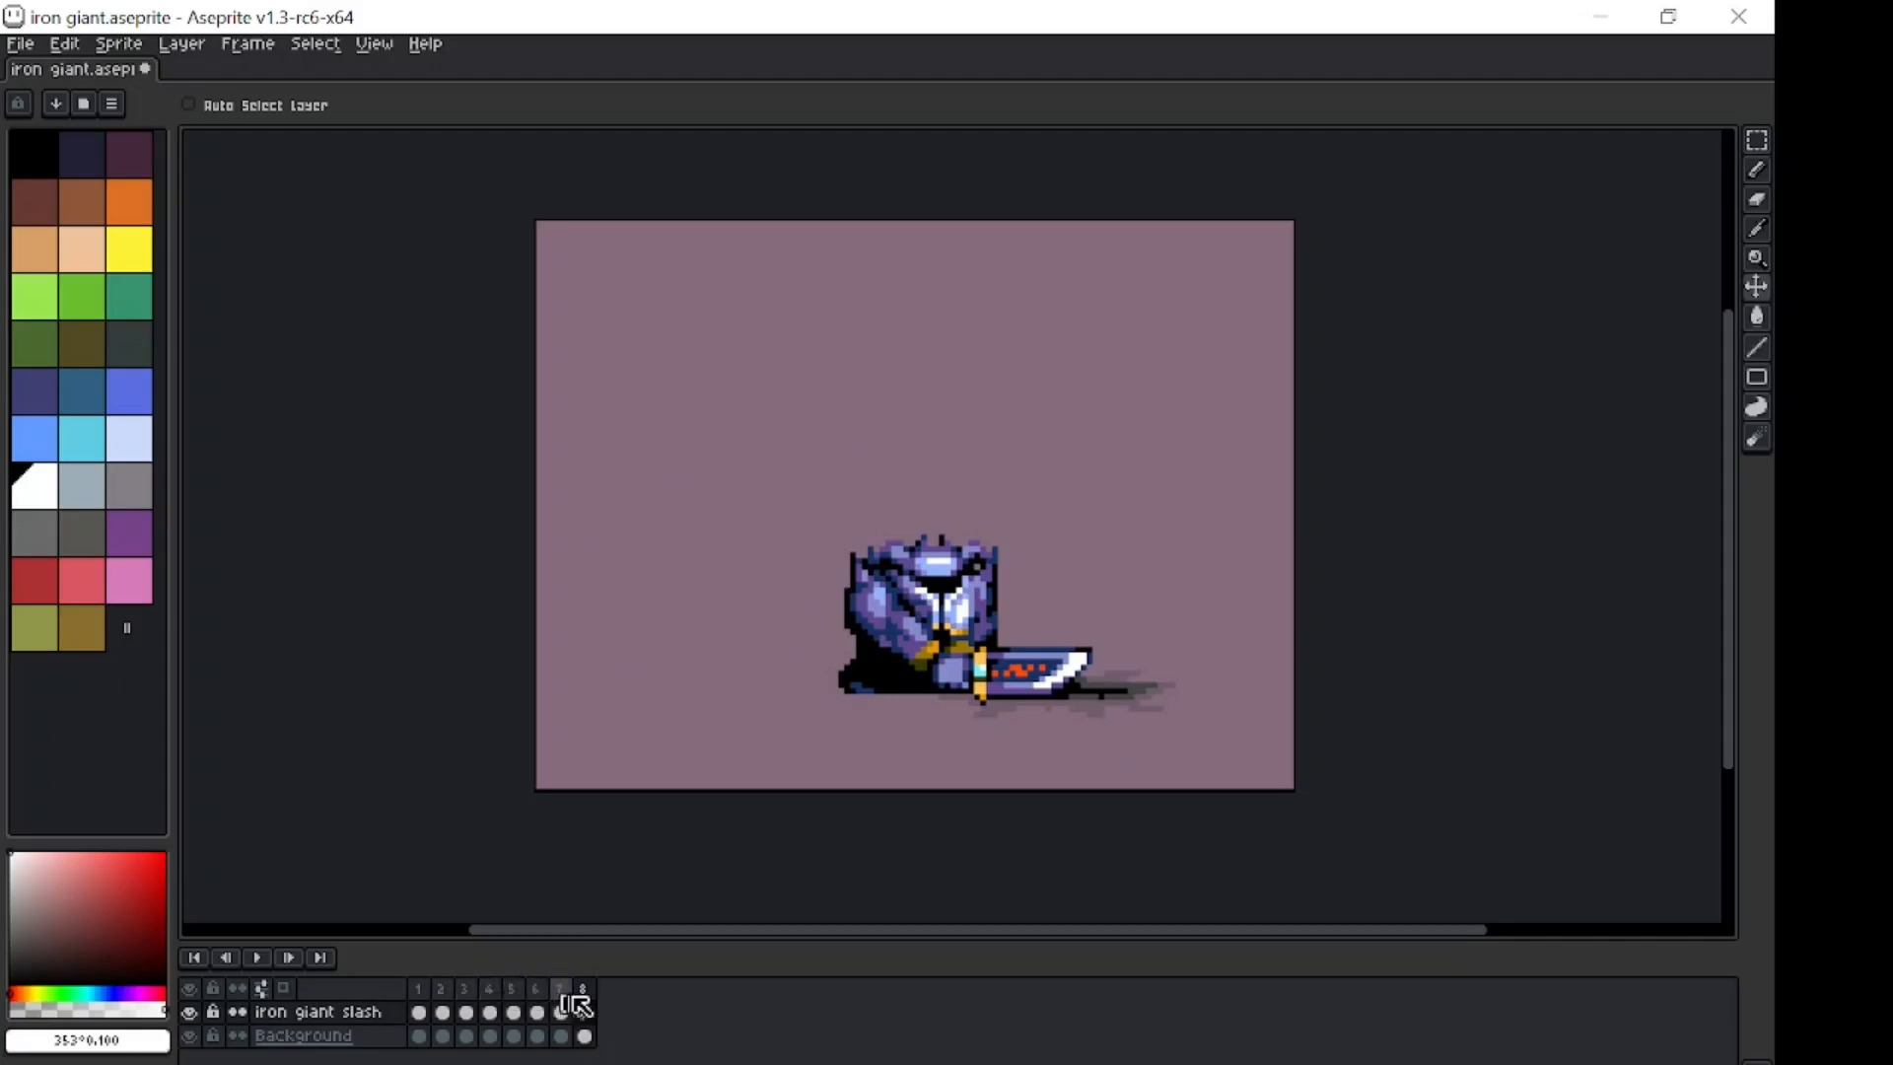
left_click(427, 1009)
key("Return")
left_click(420, 1016)
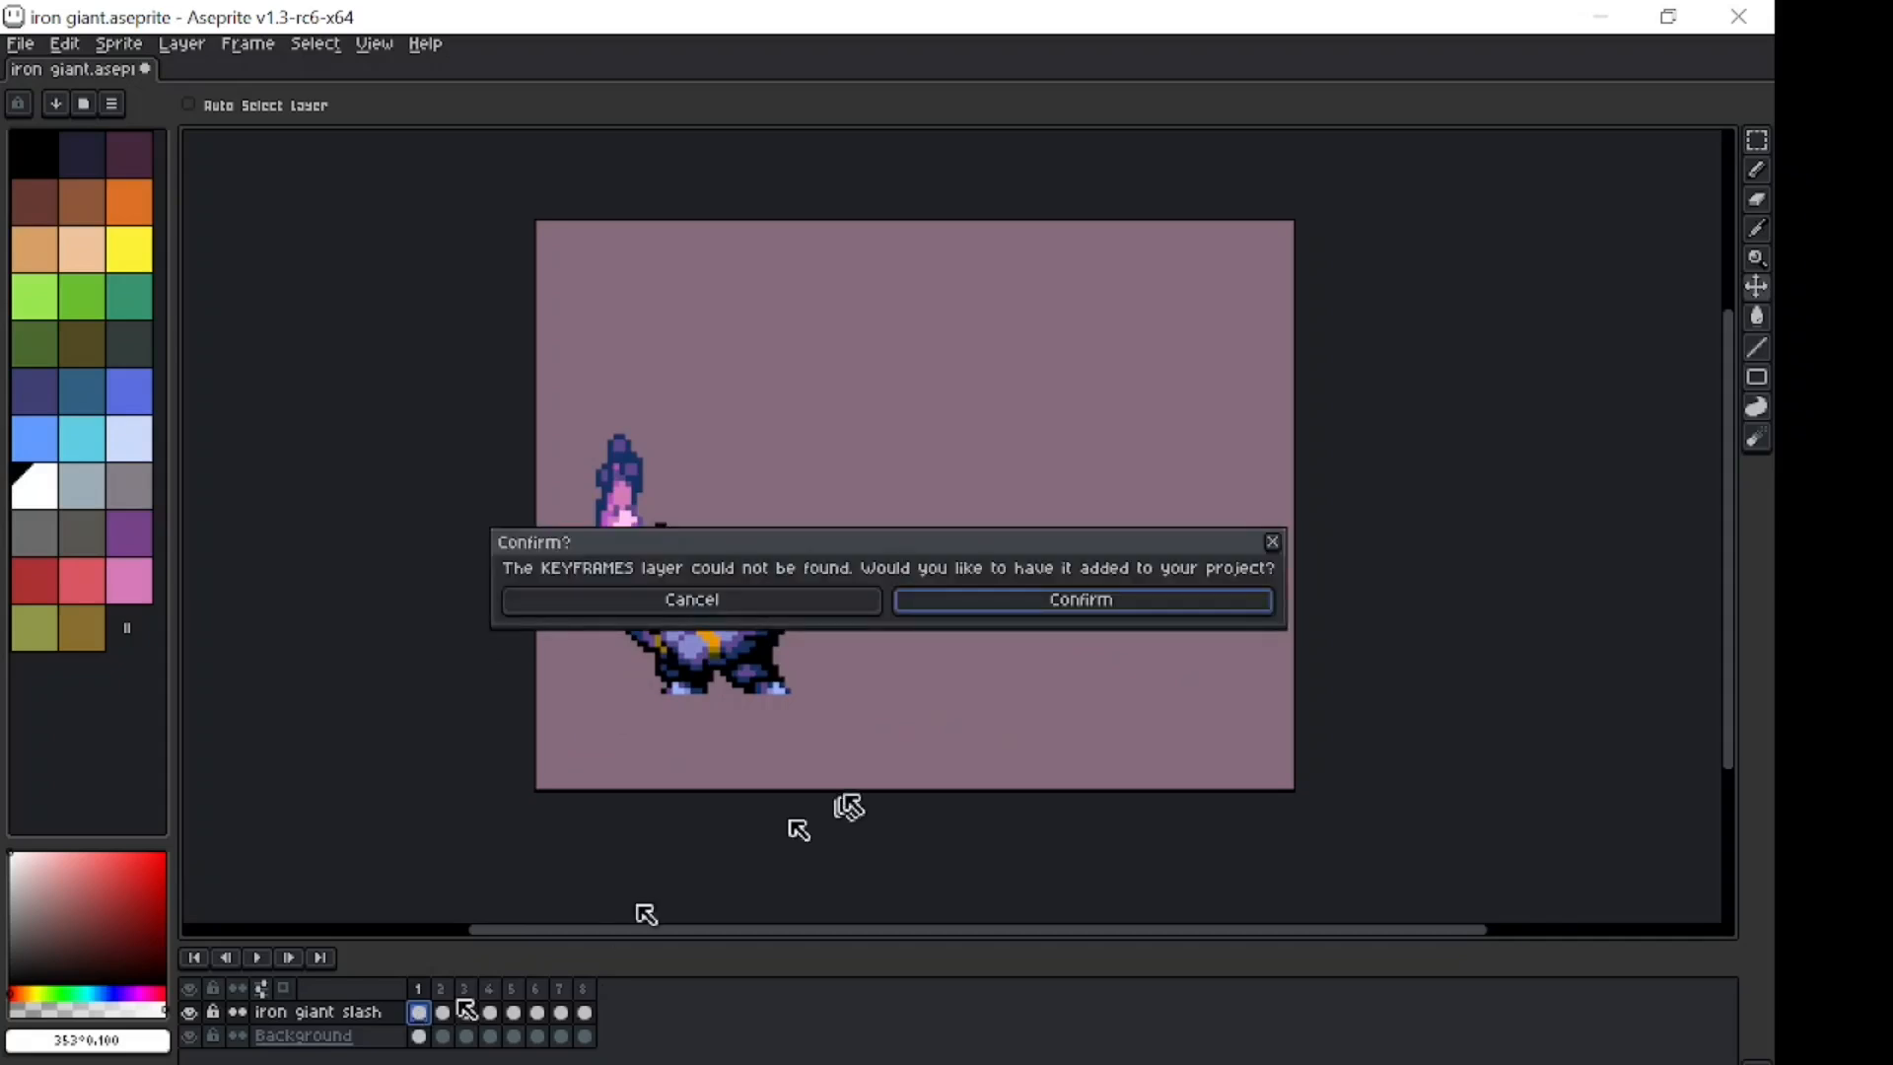
left_click(1035, 605)
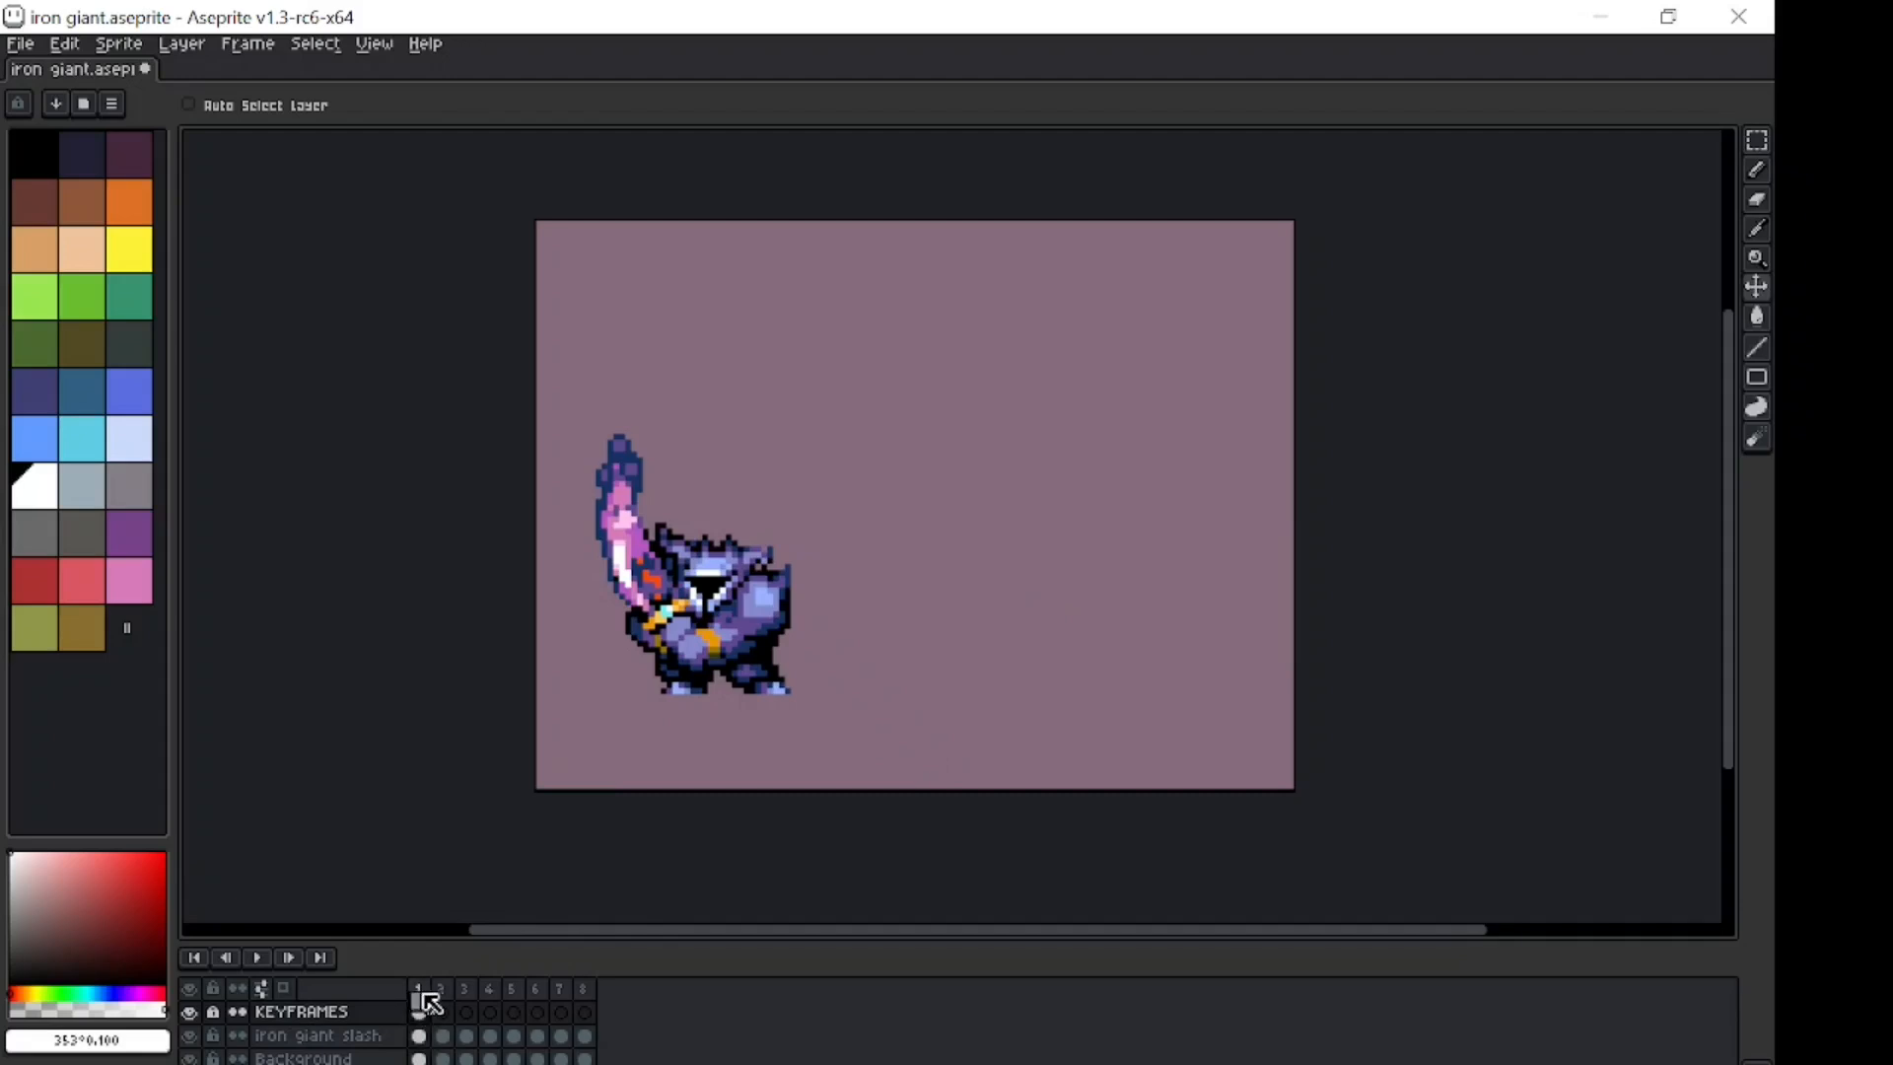
Mark frames 8 and 4 as additional keyframes on the KEYFRAMES layer.
left_click(370, 1019)
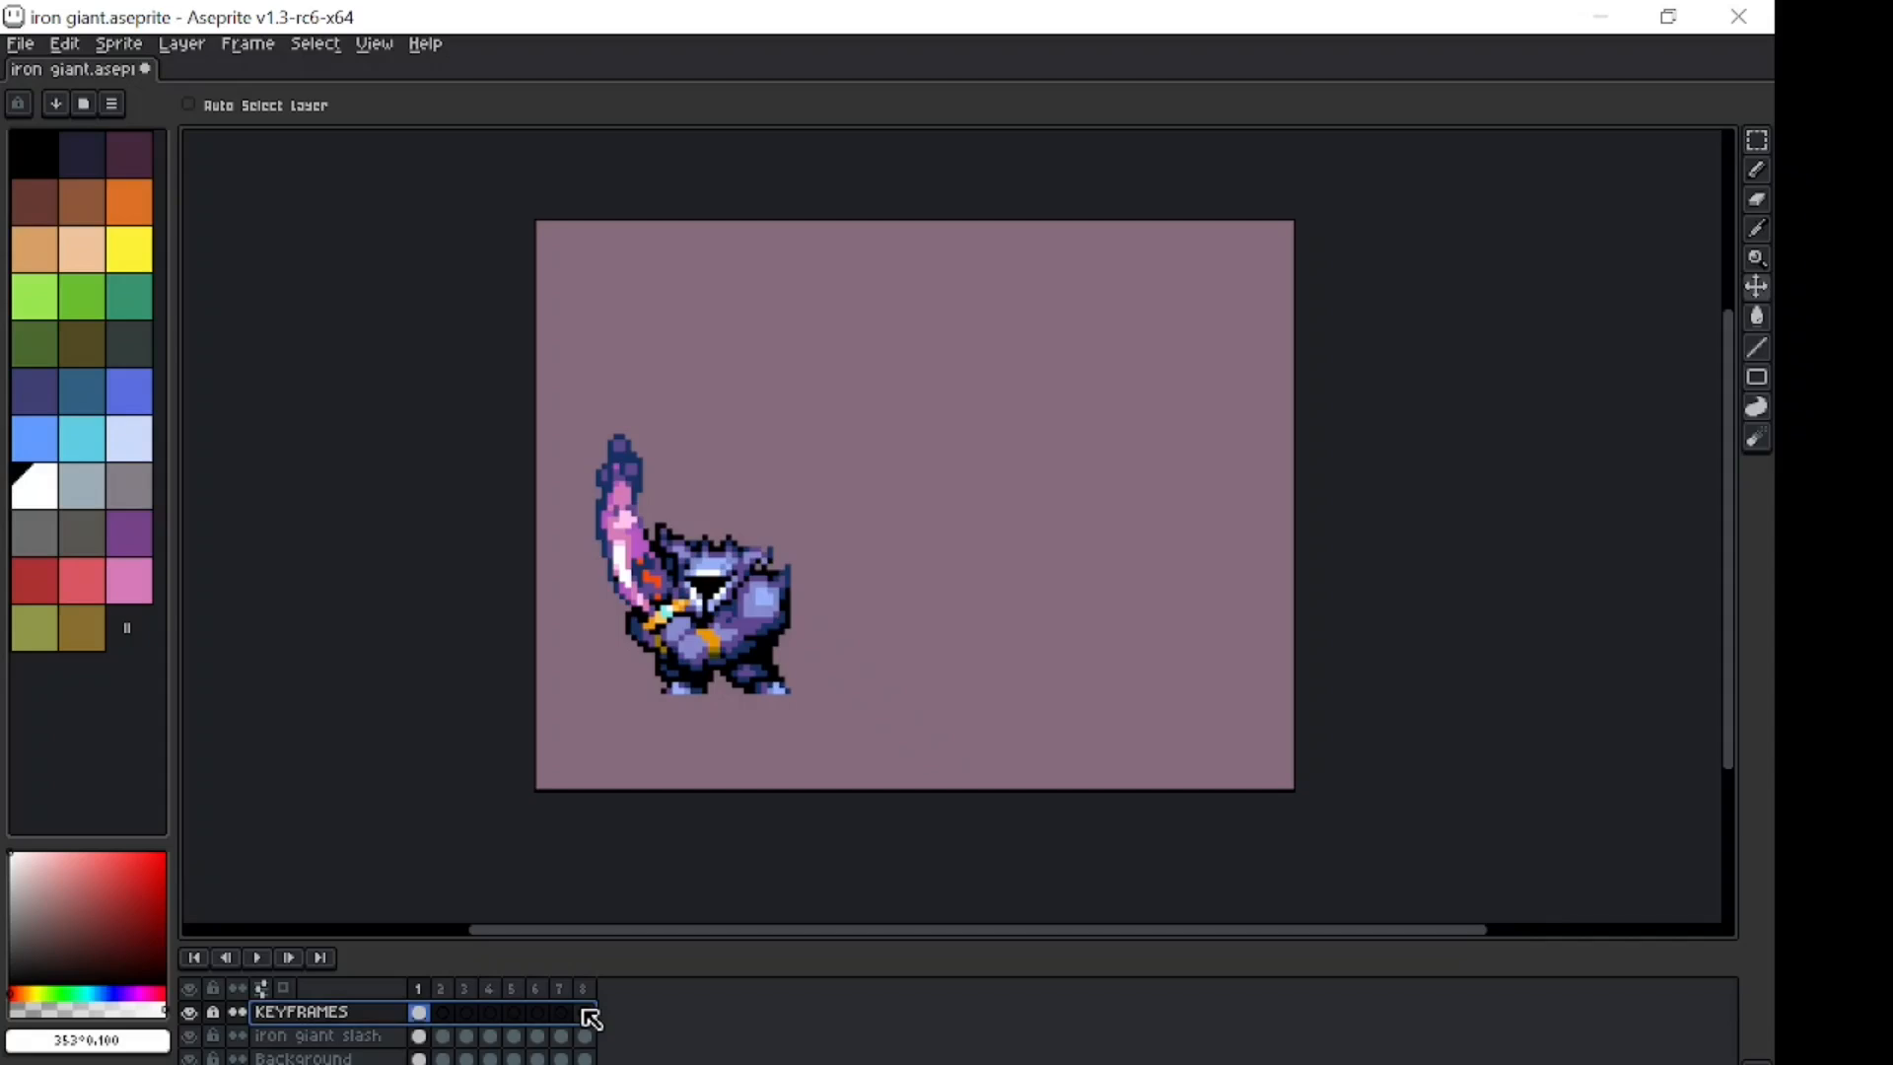
left_click(423, 1014)
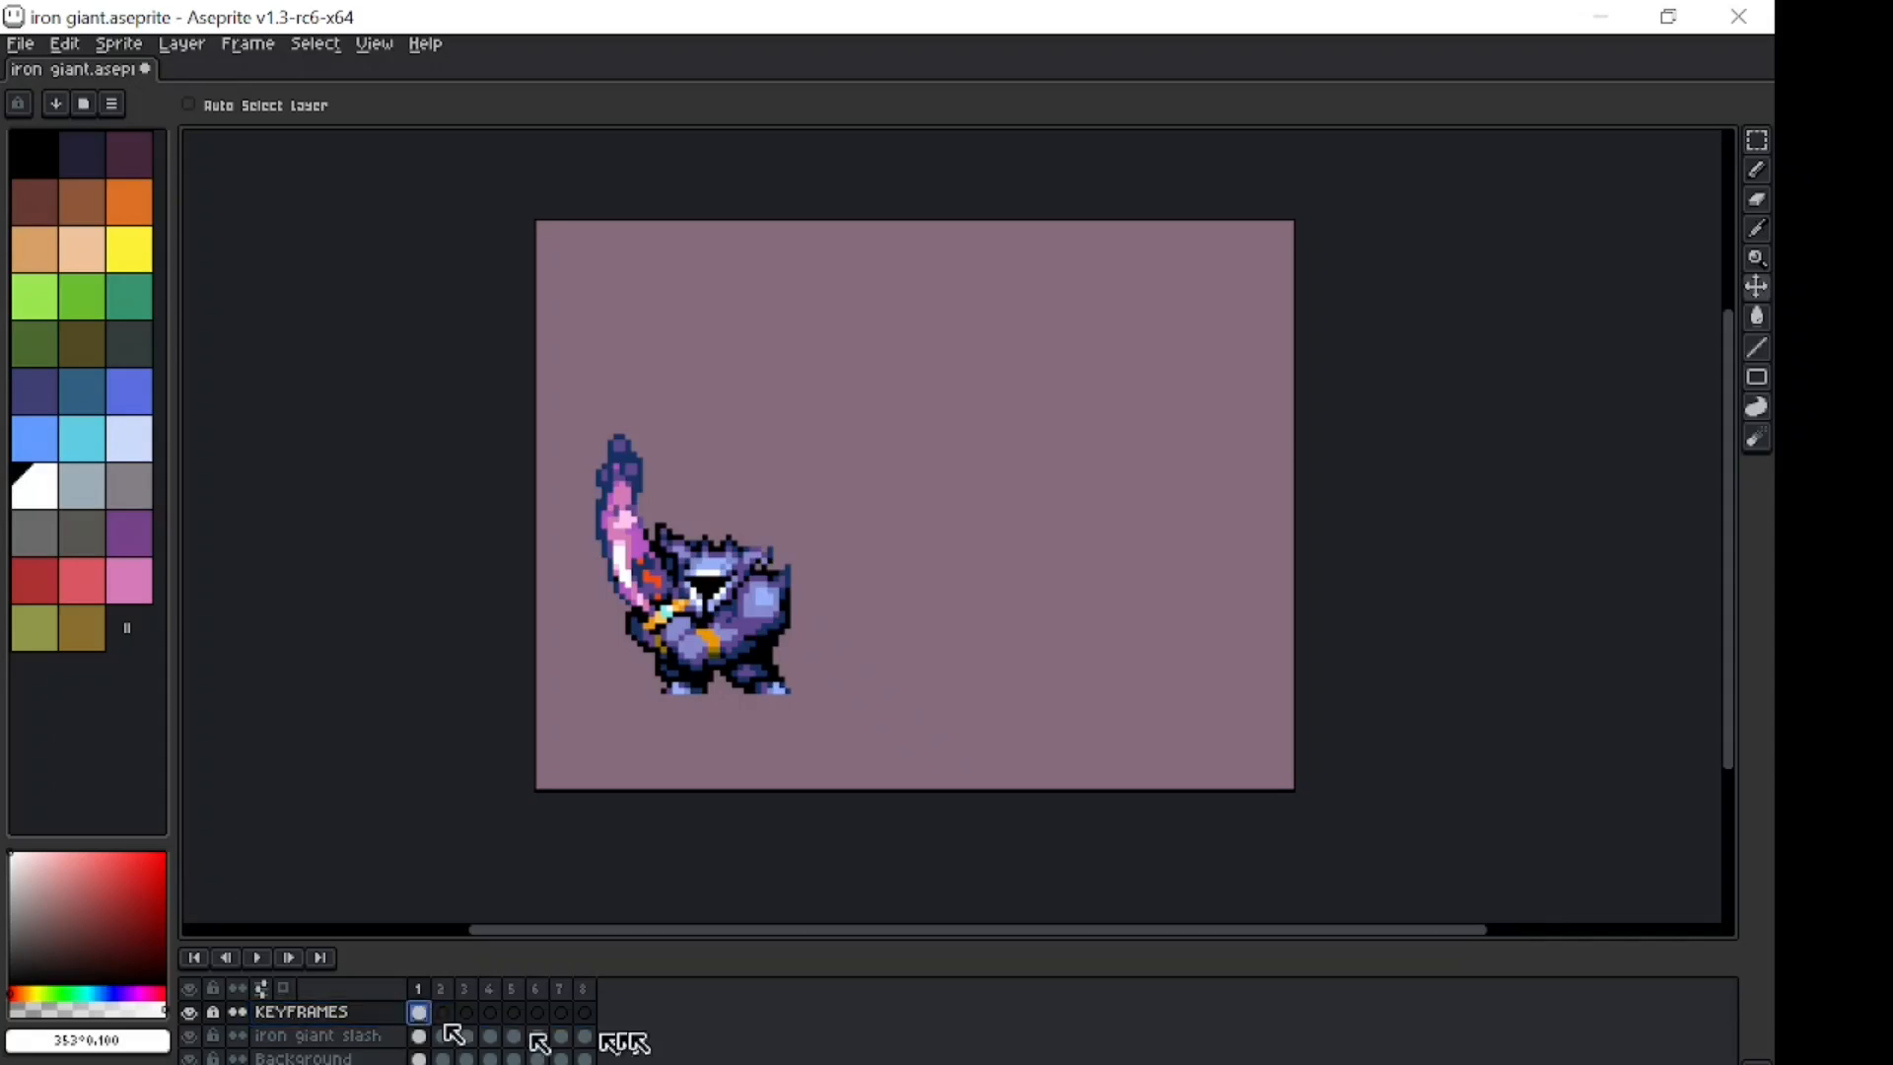
left_click(585, 1015)
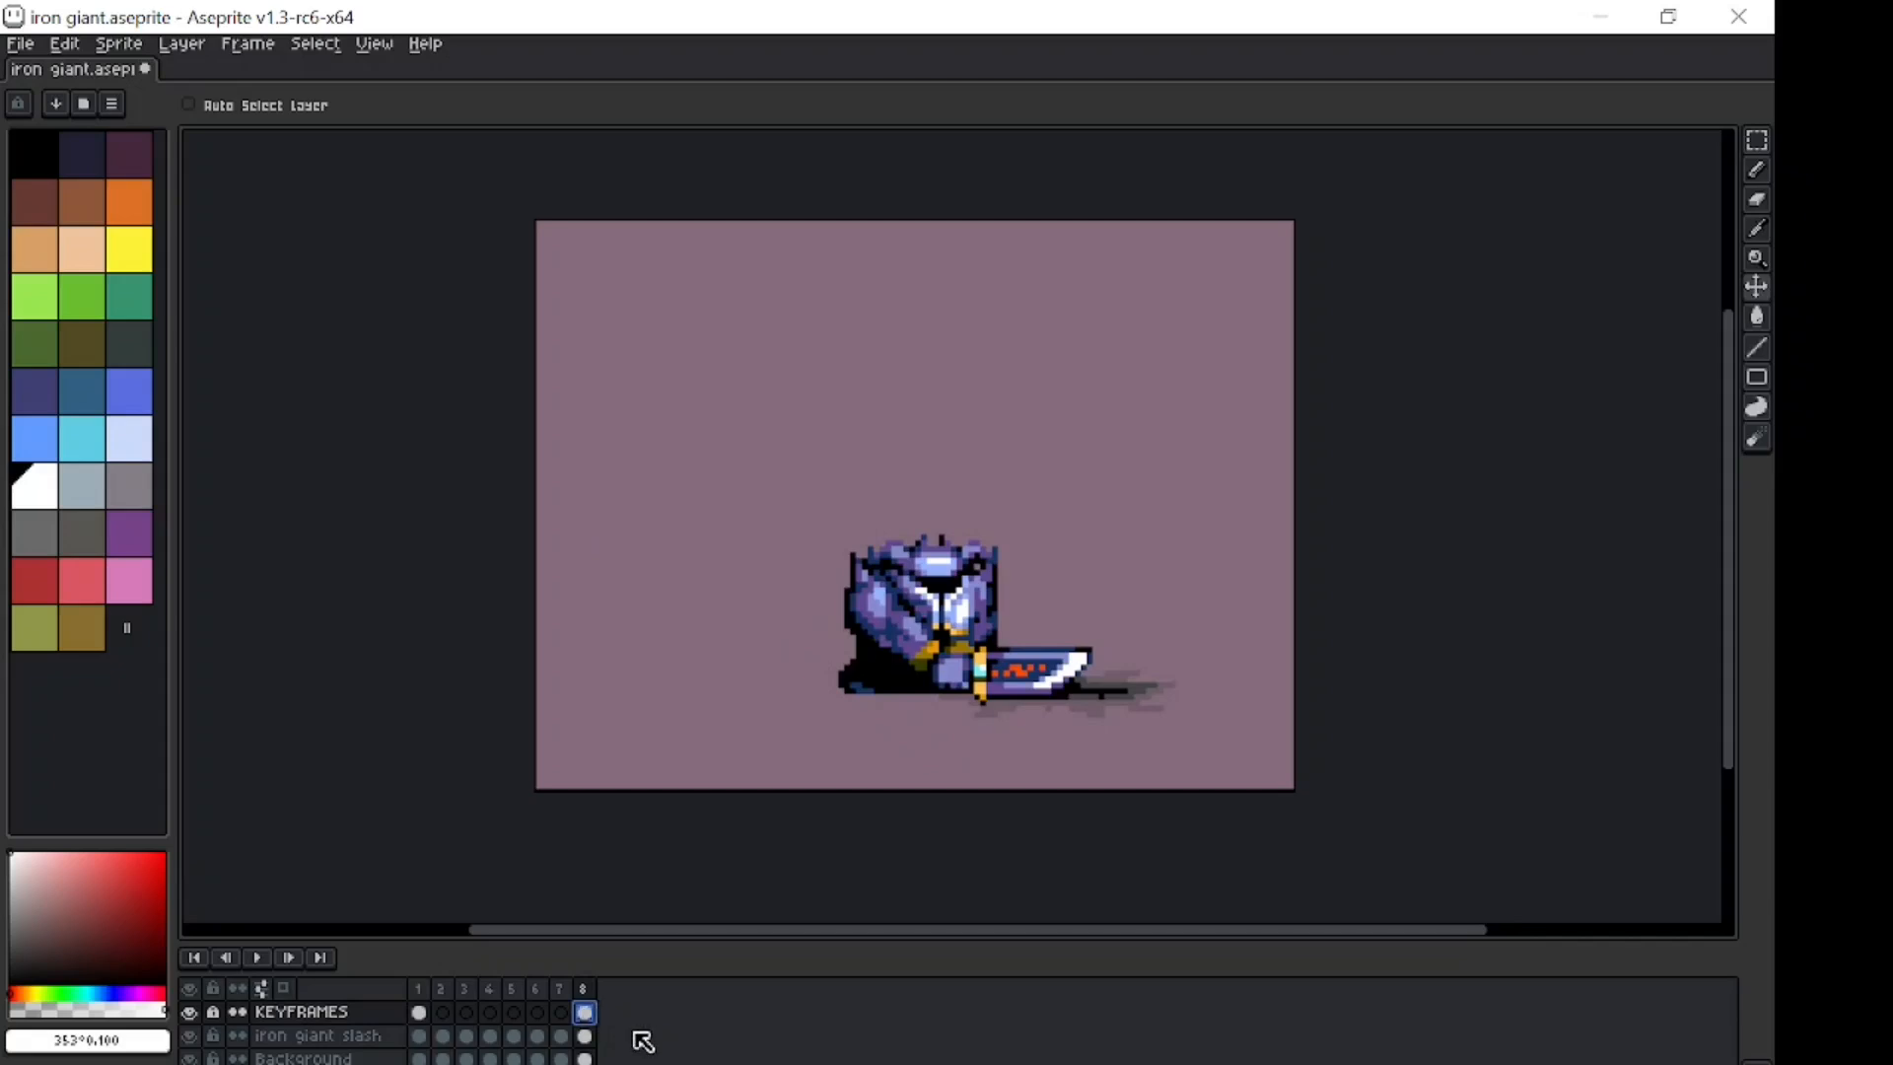
key("Return")
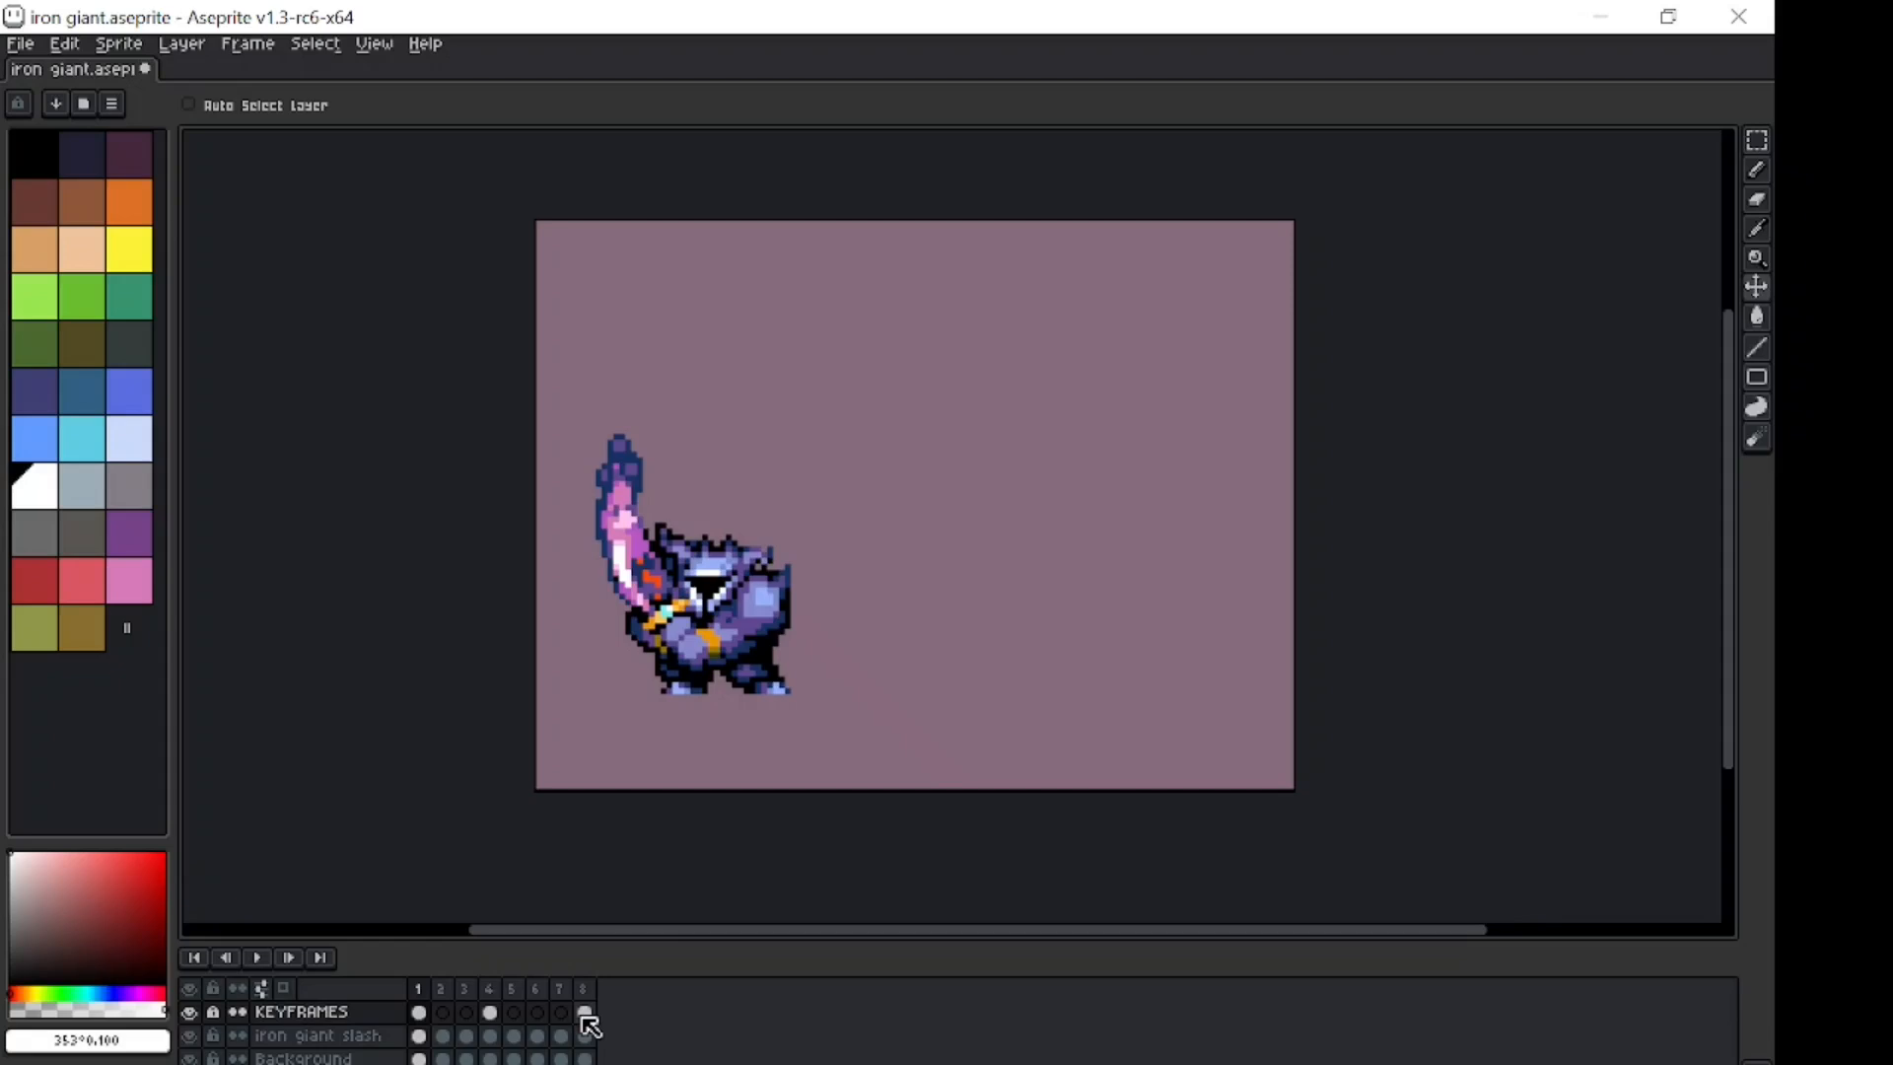
Go back and forth through the animation to review the poses at keyframes 1, 4 and 8.
key("Right")
key("Right")
key("Right")
key("Right")
key("Right")
key("Right")
key("Right")
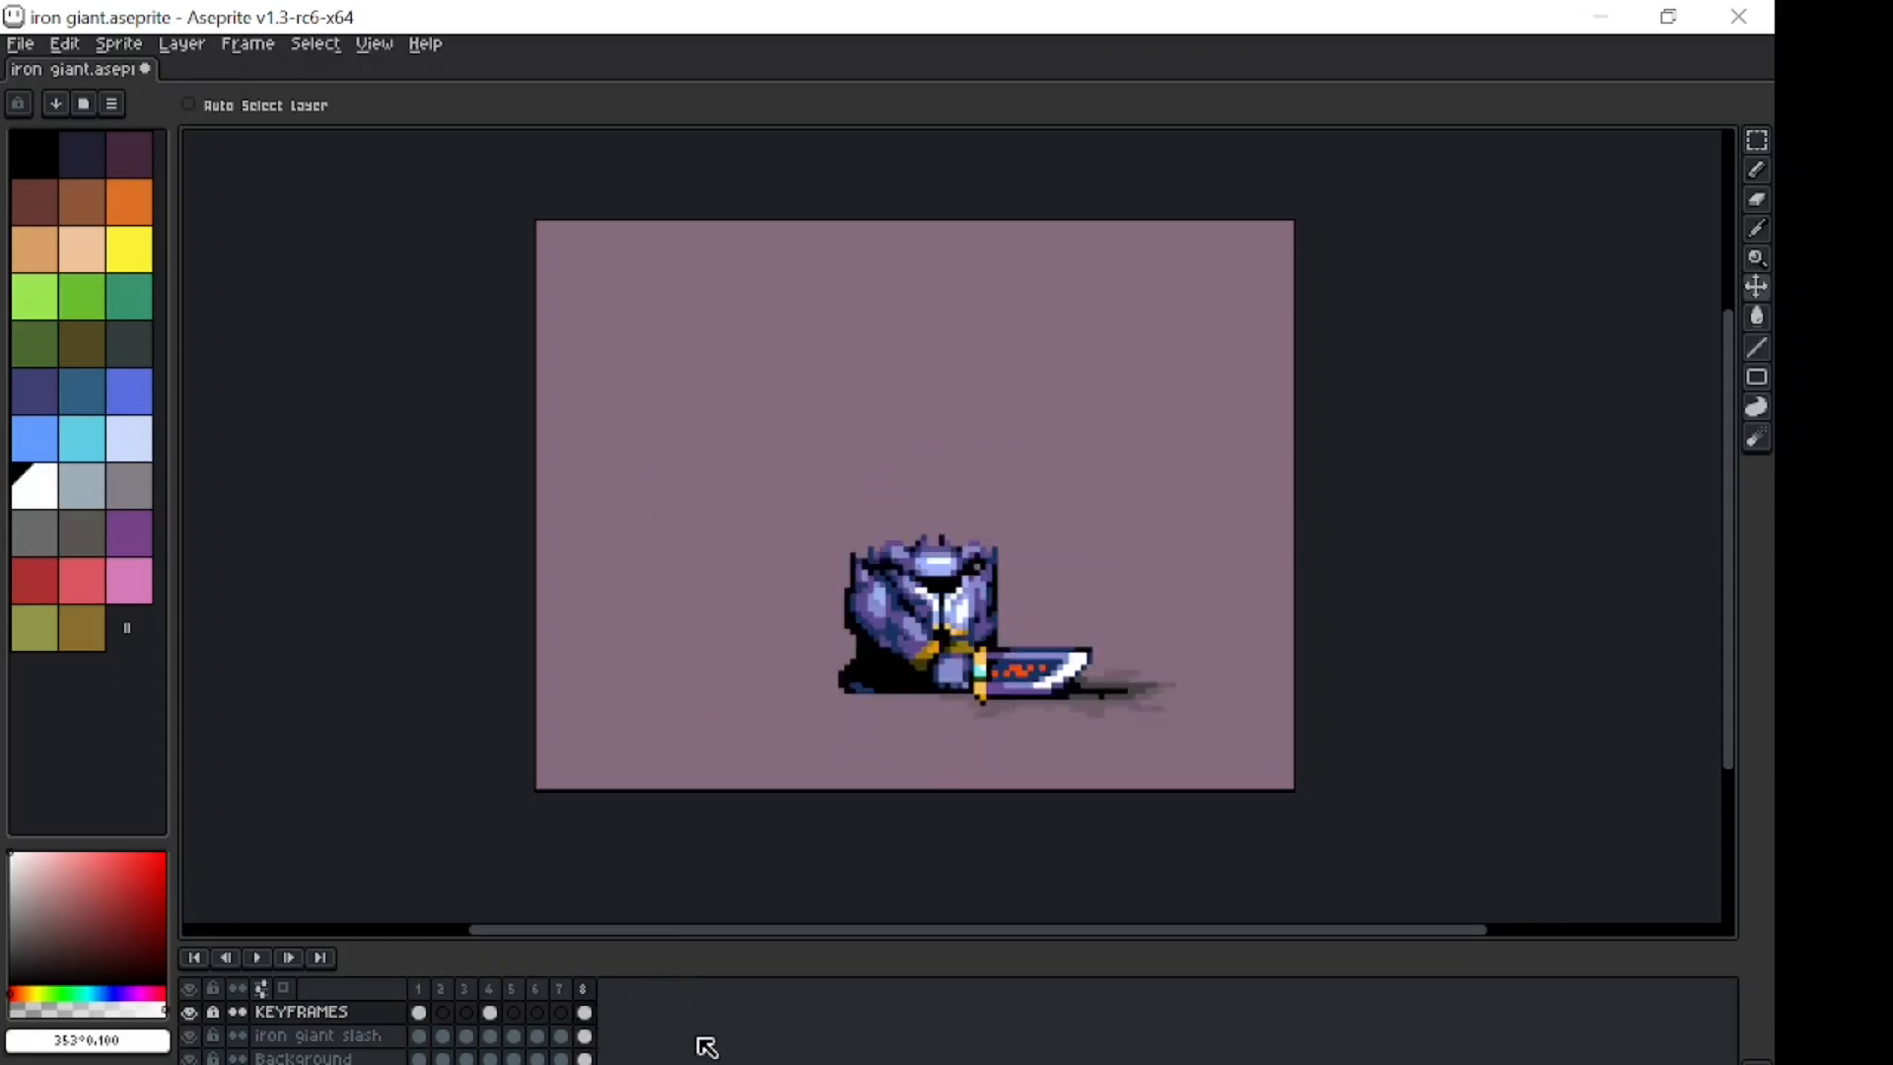
key("Left")
key("Left")
key("Left")
key("Left")
key("Left")
key("Left")
key("Left")
key("Left")
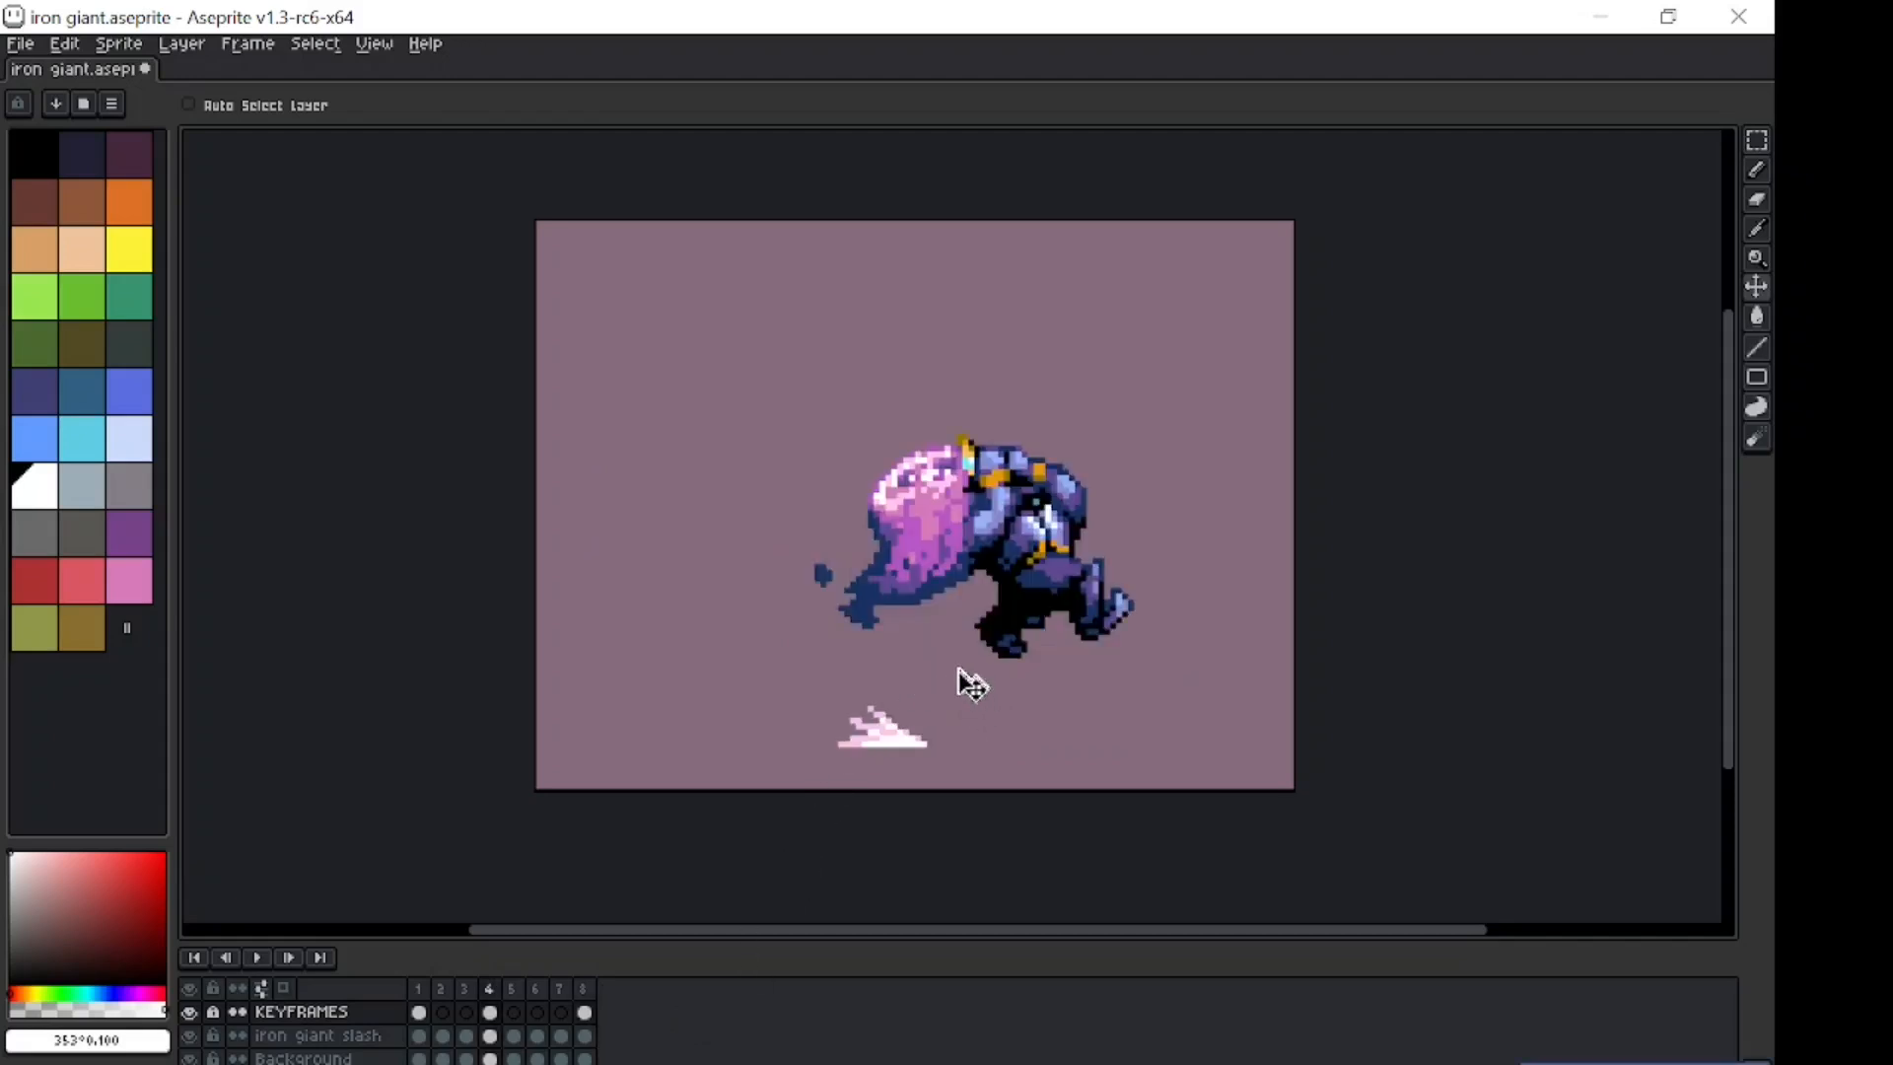
Move the giant in frame 4 of the iron giant slash layer up and to the left.
left_click(492, 1036)
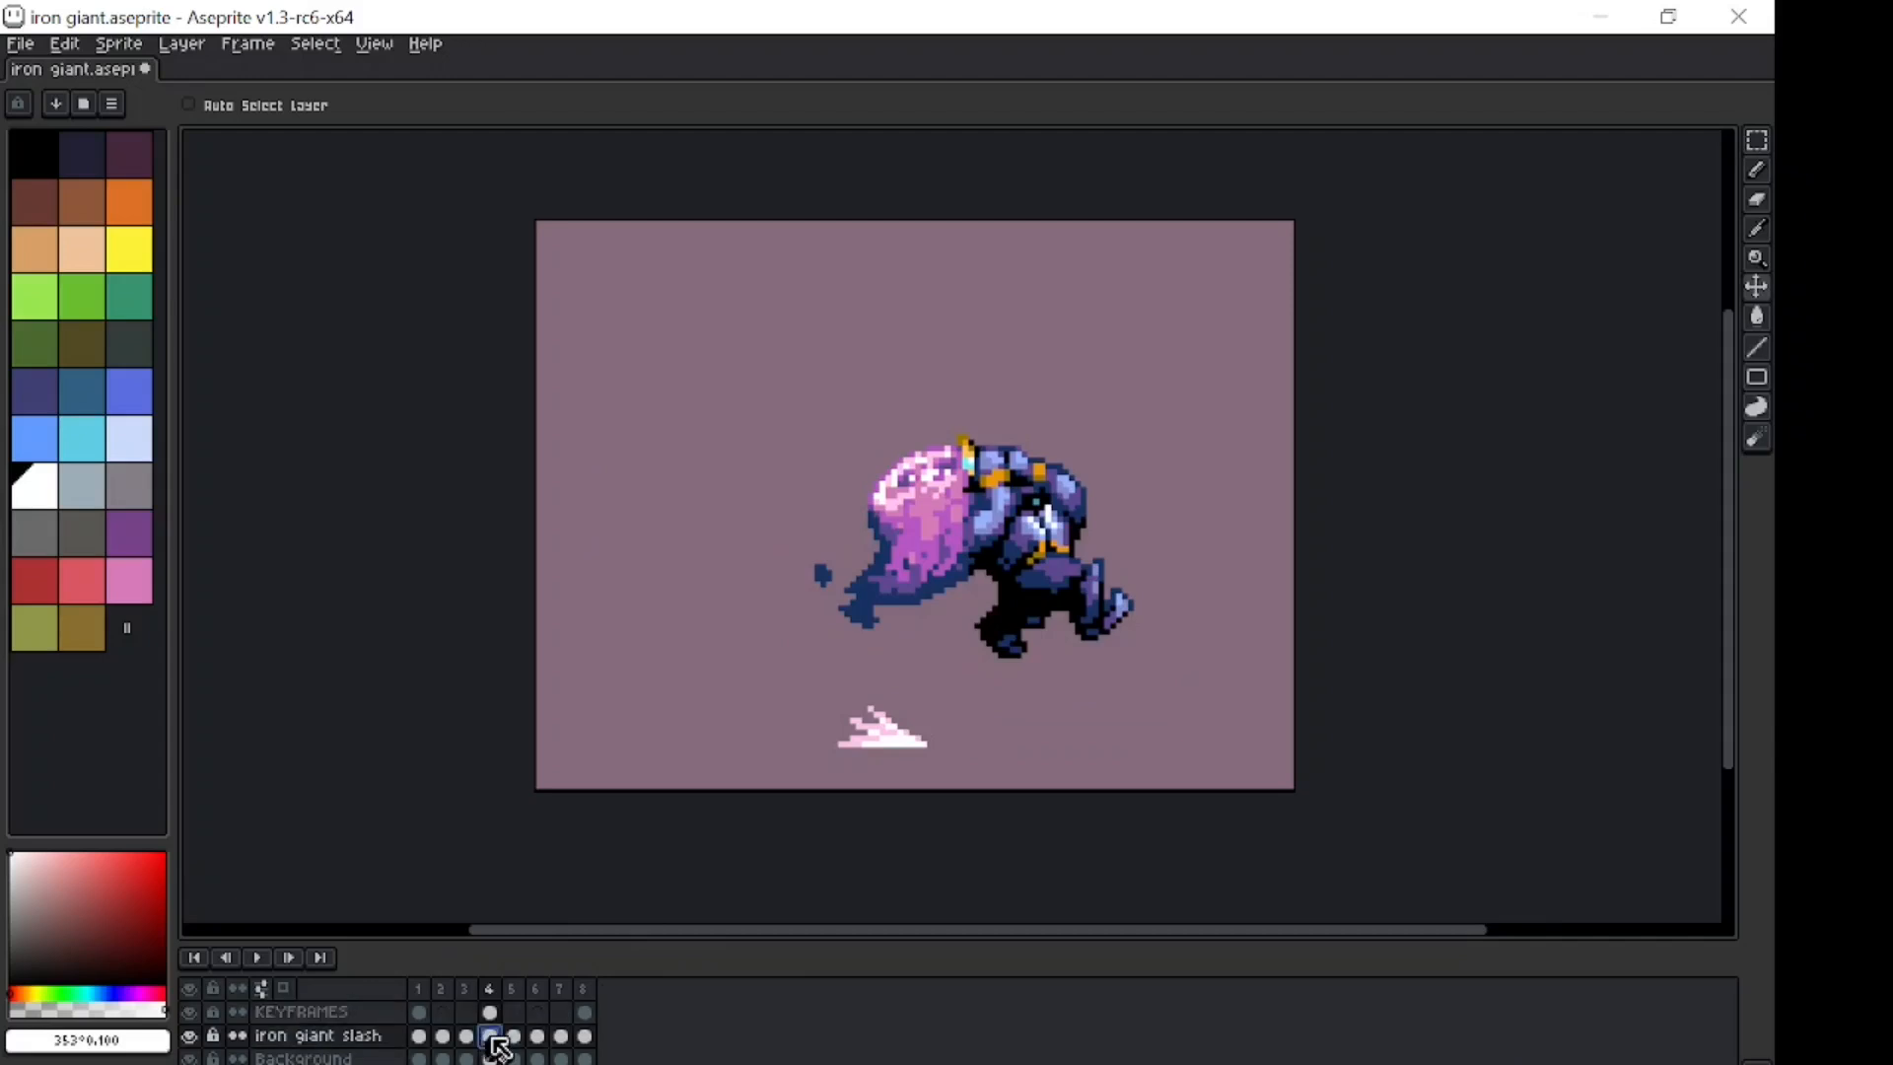
left_click_drag(1027, 635, 921, 541)
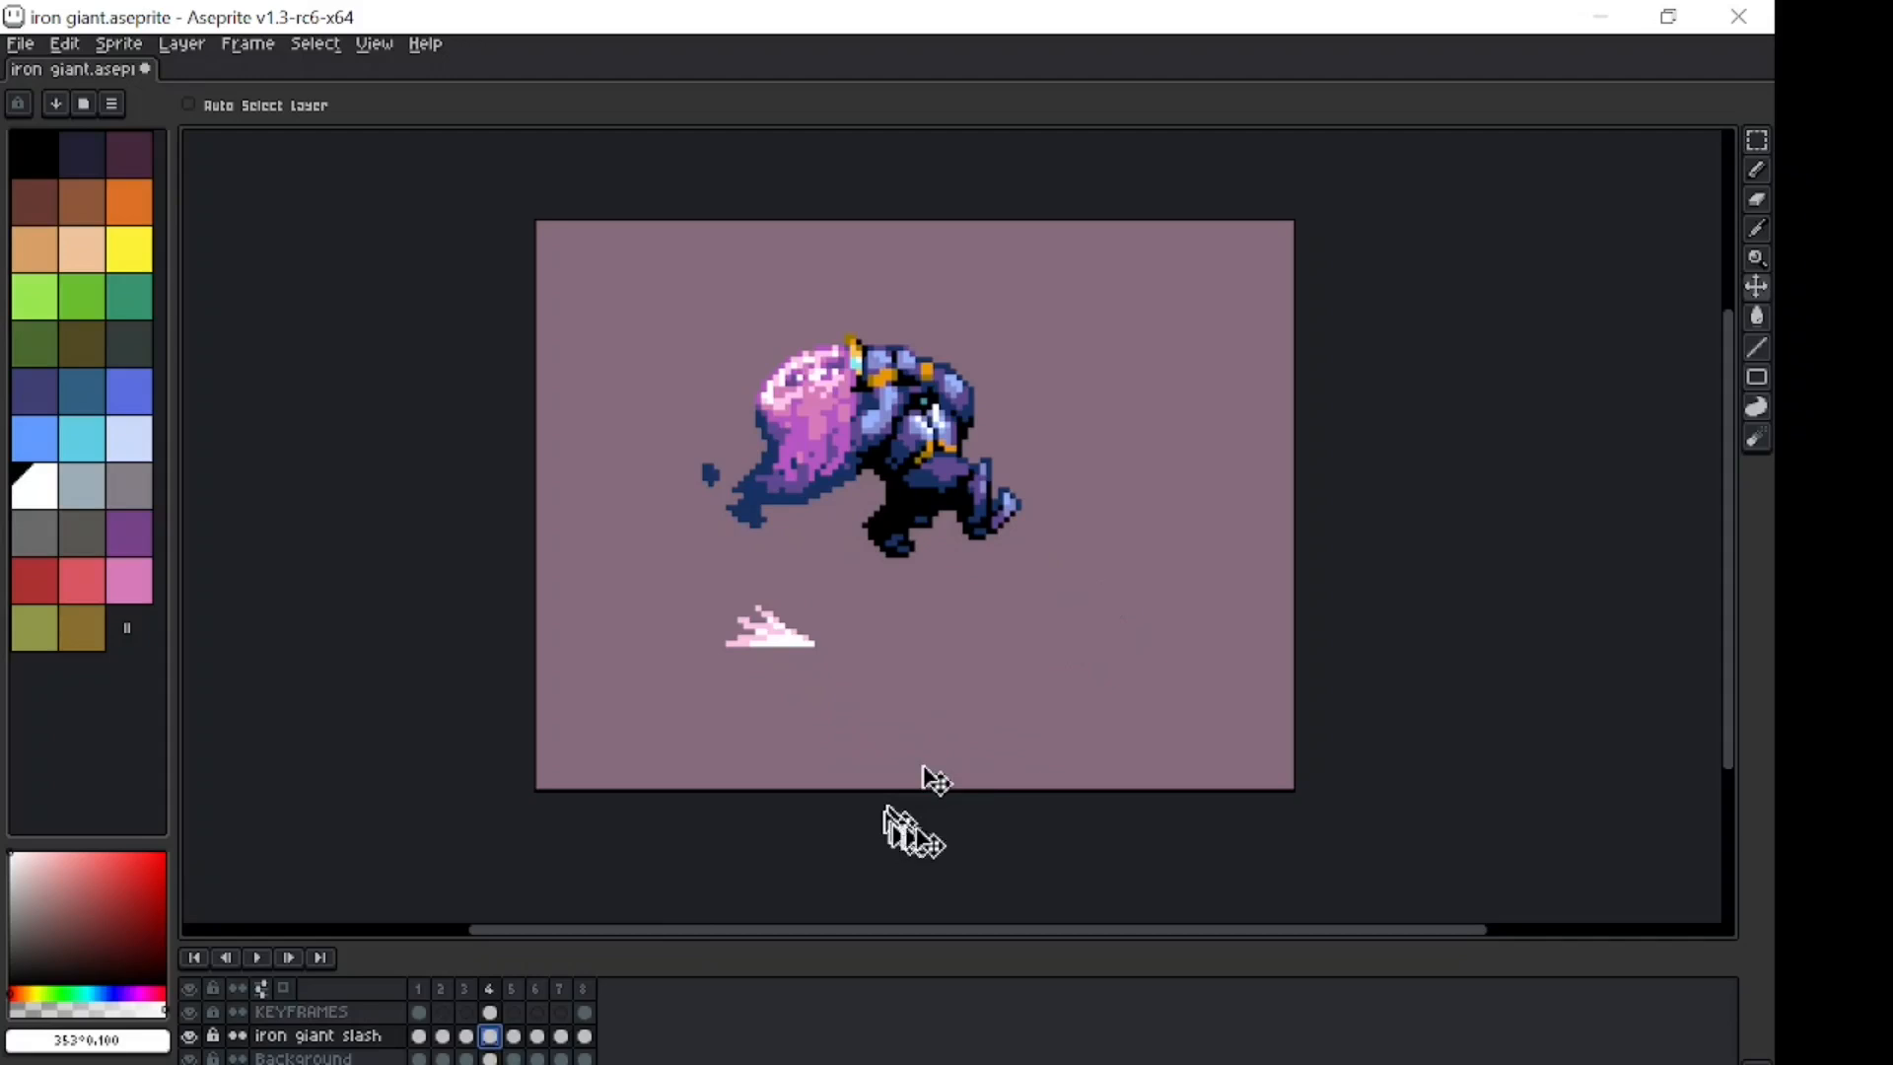
Compare frame 4 with keyframes 1 and 8, and shift the giant in frame 4 further left.
key("Right")
key("Right")
key("Right")
key("Right")
key("Left")
key("Left")
key("Left")
key("Left")
key("Left")
key("Left")
key("Left")
key("Right")
key("Right")
key("Right")
key("Right")
key("Right")
key("Right")
key("Right")
key("Left")
key("Left")
key("Left")
key("Left")
left_click_drag(913, 652, 835, 650)
key("Left")
key("Right")
key("Right")
key("Left")
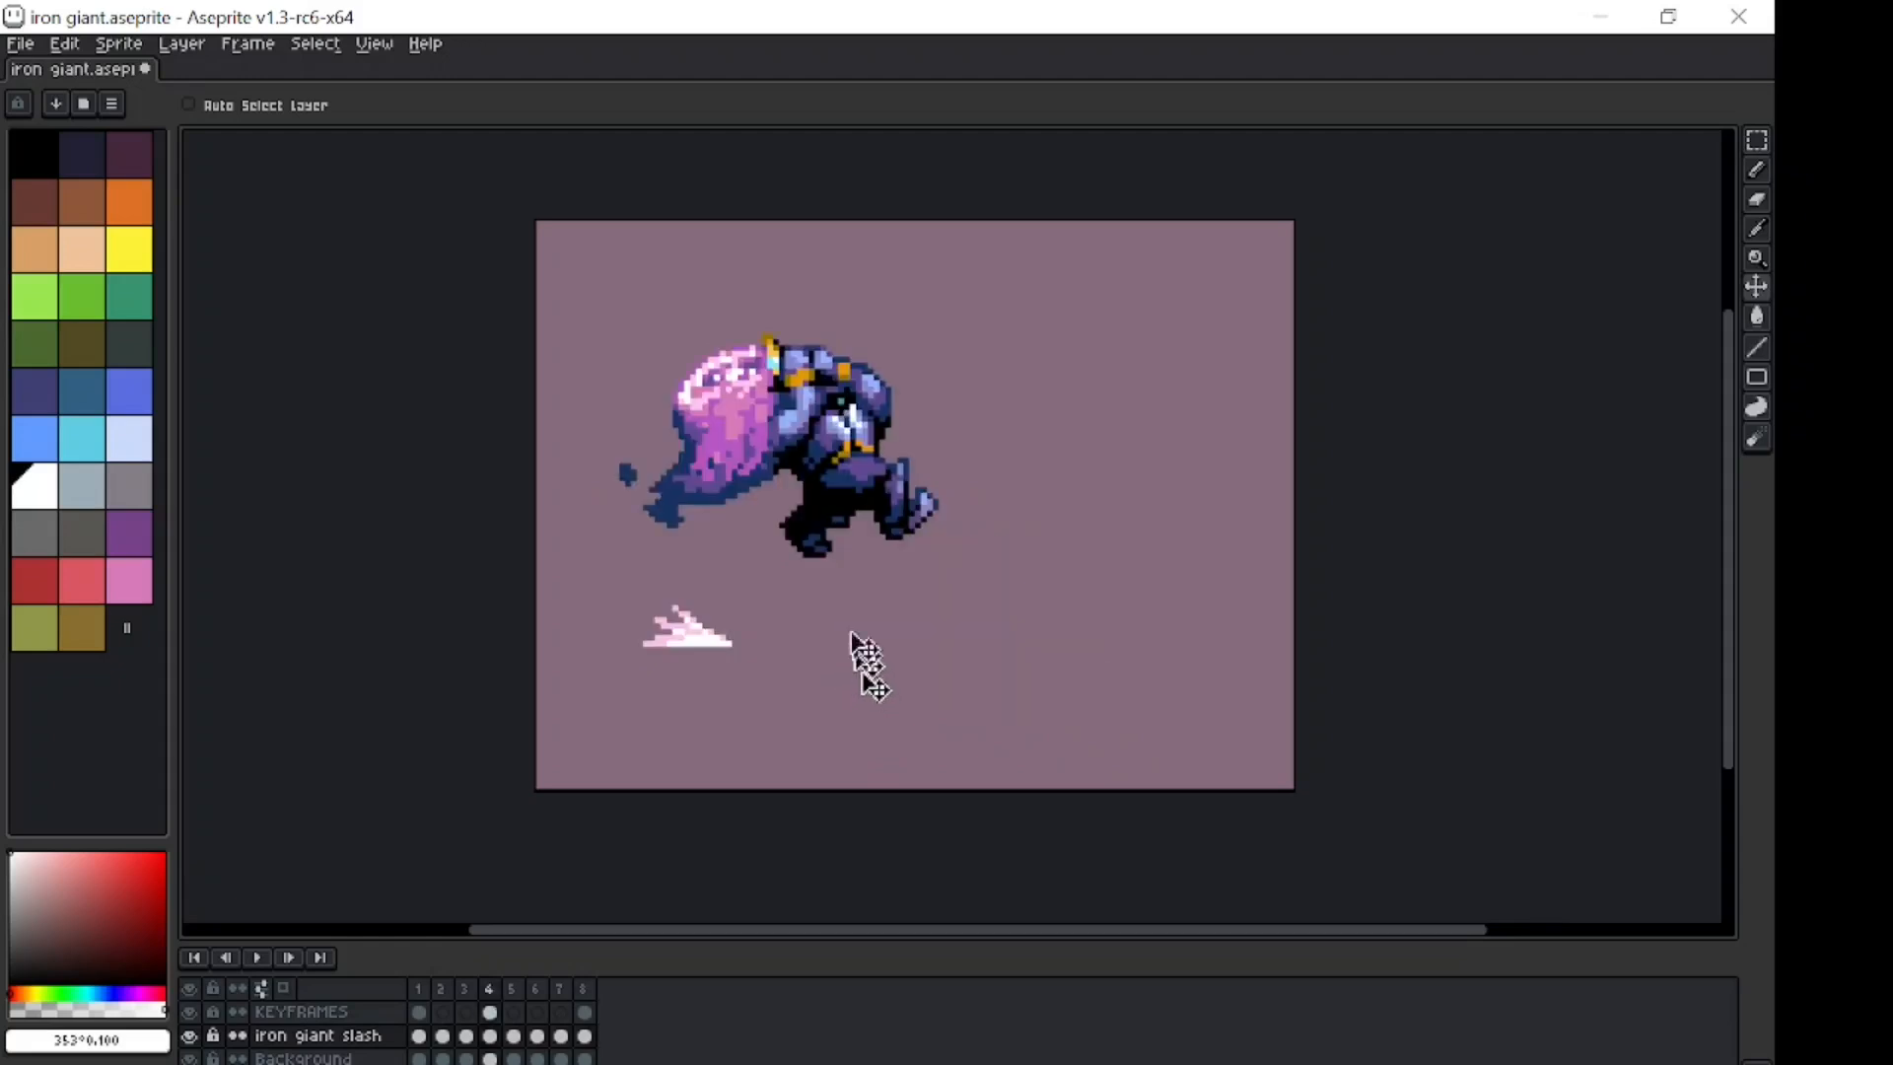
Nudge the giant in frame 4 slightly down and left, checking its position against frame 1.
left_click_drag(854, 598, 830, 617)
key("Left")
key("Right")
key("Left")
key("Left")
key("Left")
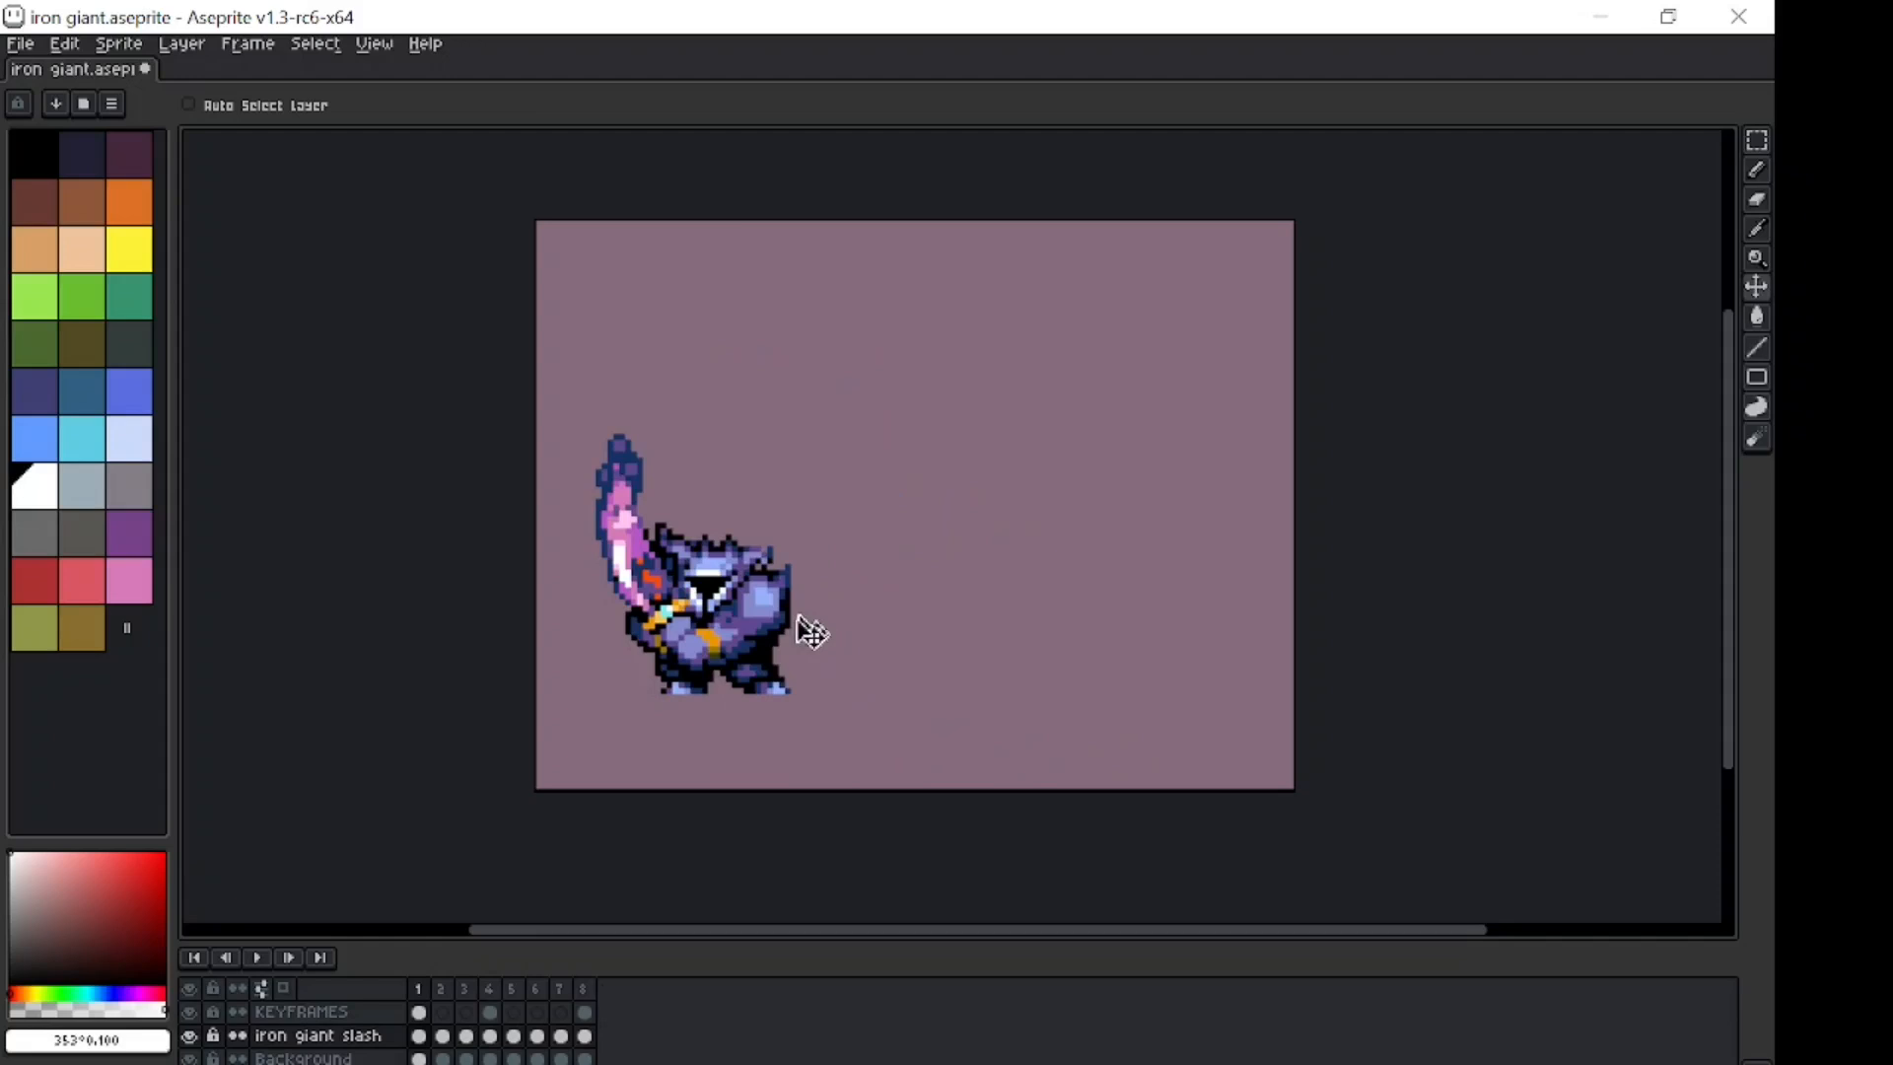
key("Right")
key("Right")
key("Right")
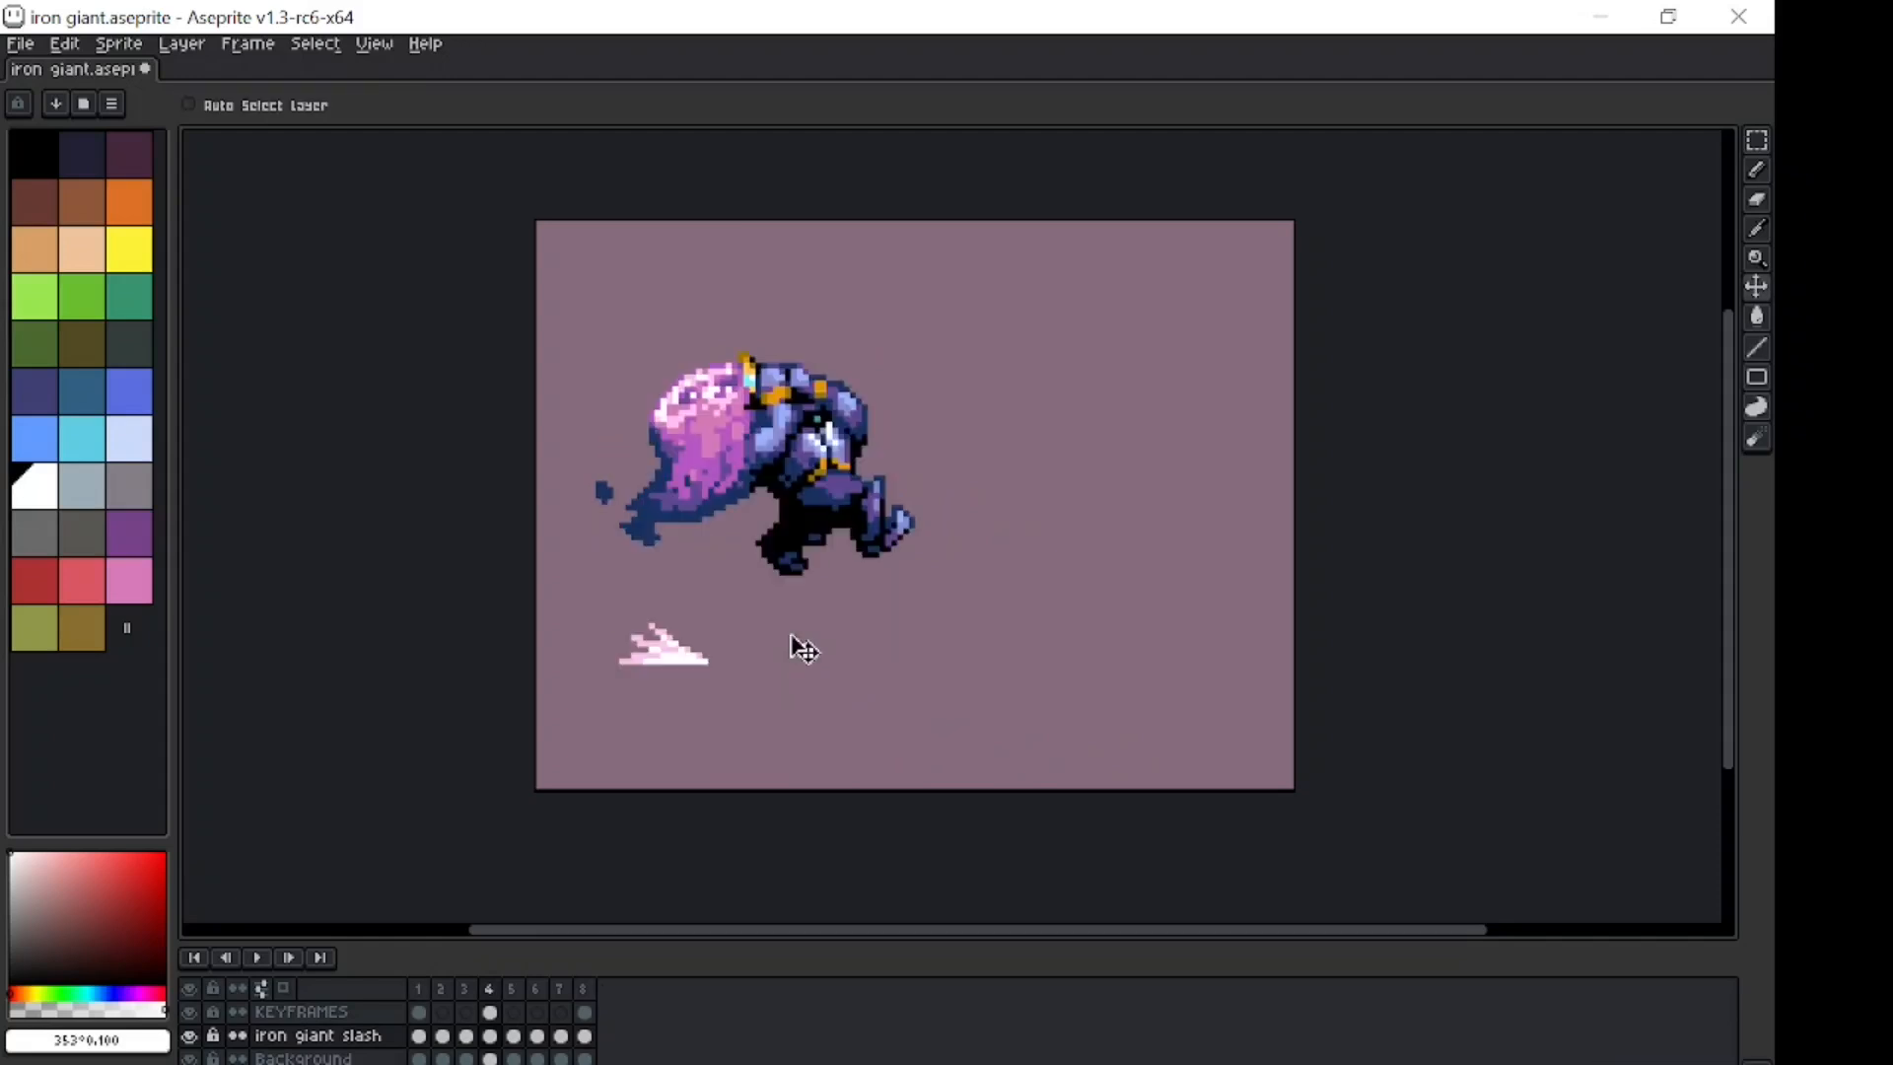
Lower the giant in frame 4 a little more, comparing it repeatedly with the pose in frame 1.
left_click_drag(807, 602, 791, 634)
key("Left")
key("Left")
key("Left")
key("Right")
key("Right")
key("Right")
key("Left")
key("Left")
key("Left")
key("Right")
key("Right")
key("Right")
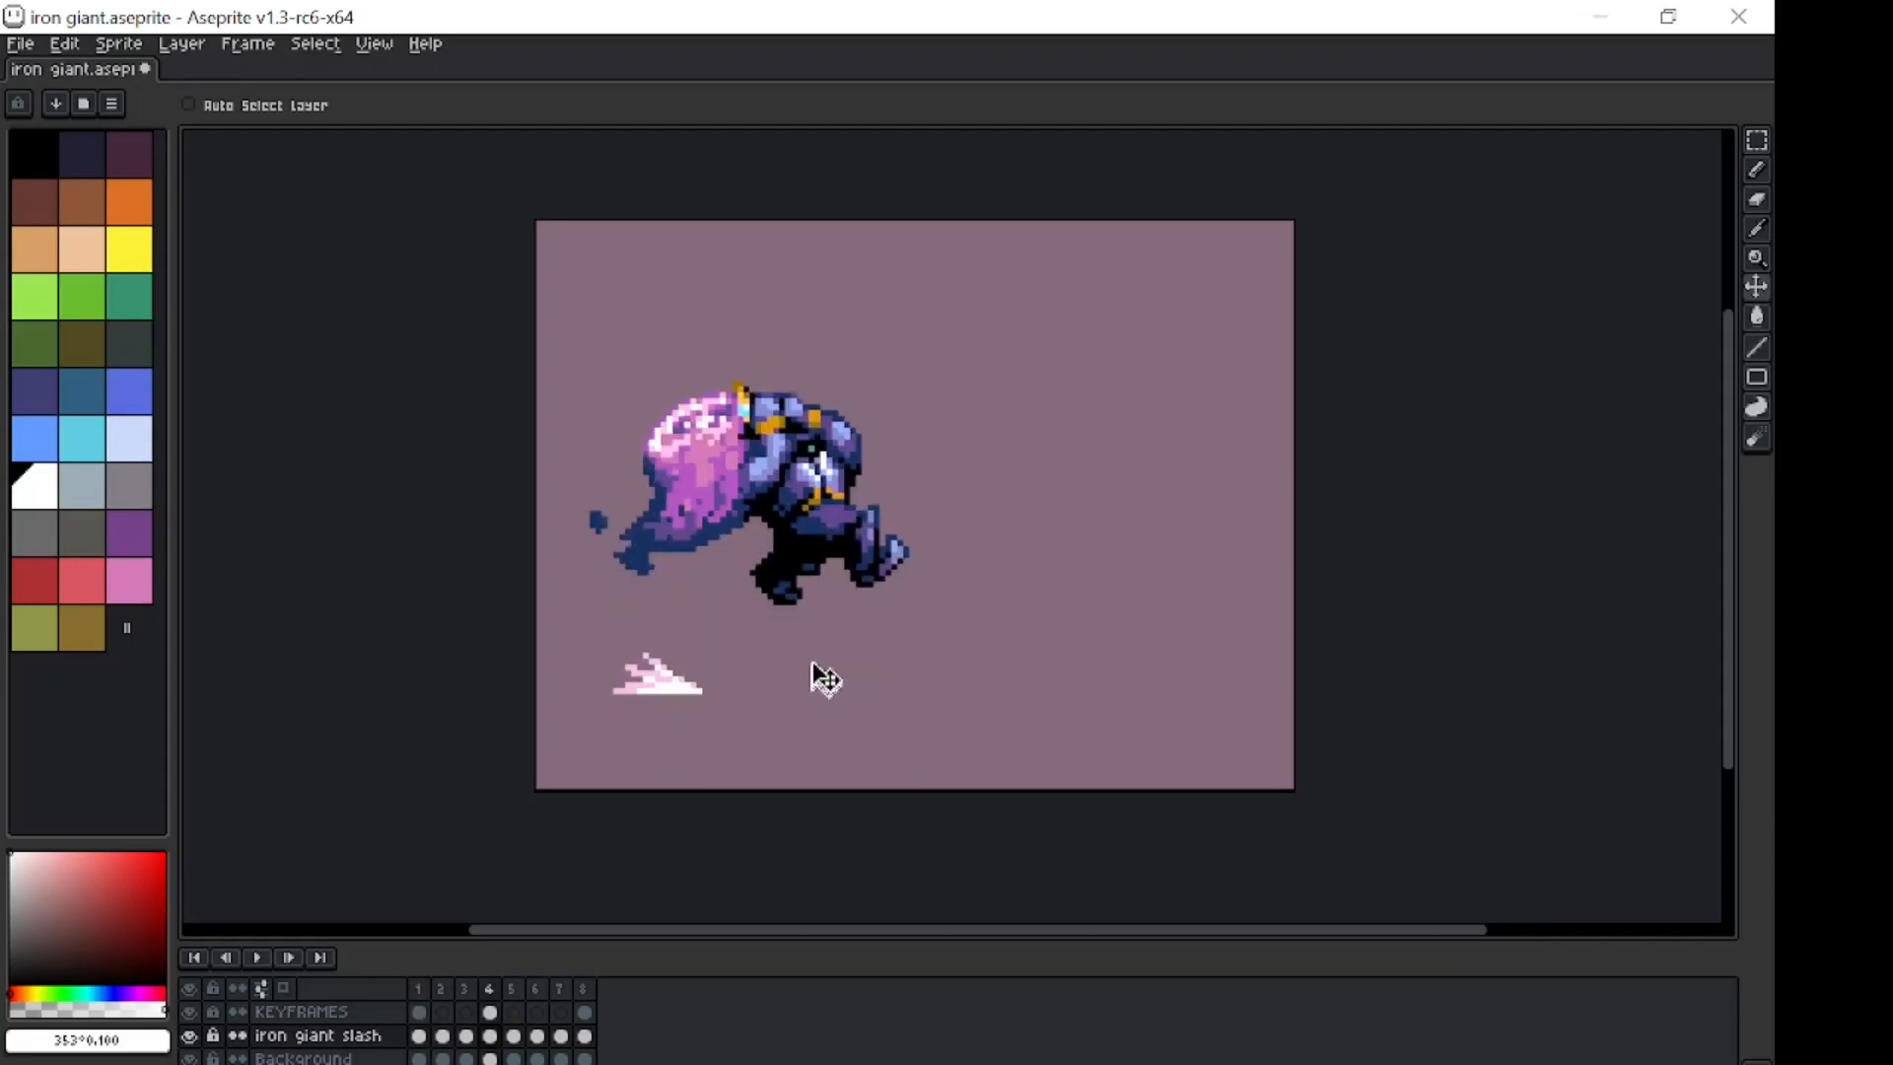
key("Left")
key("Left")
key("Left")
key("Right")
key("Right")
key("Right")
Examine the giant's movement between keyframes 1 and 4 at a closer zoom.
scroll(779, 682, "up", 2)
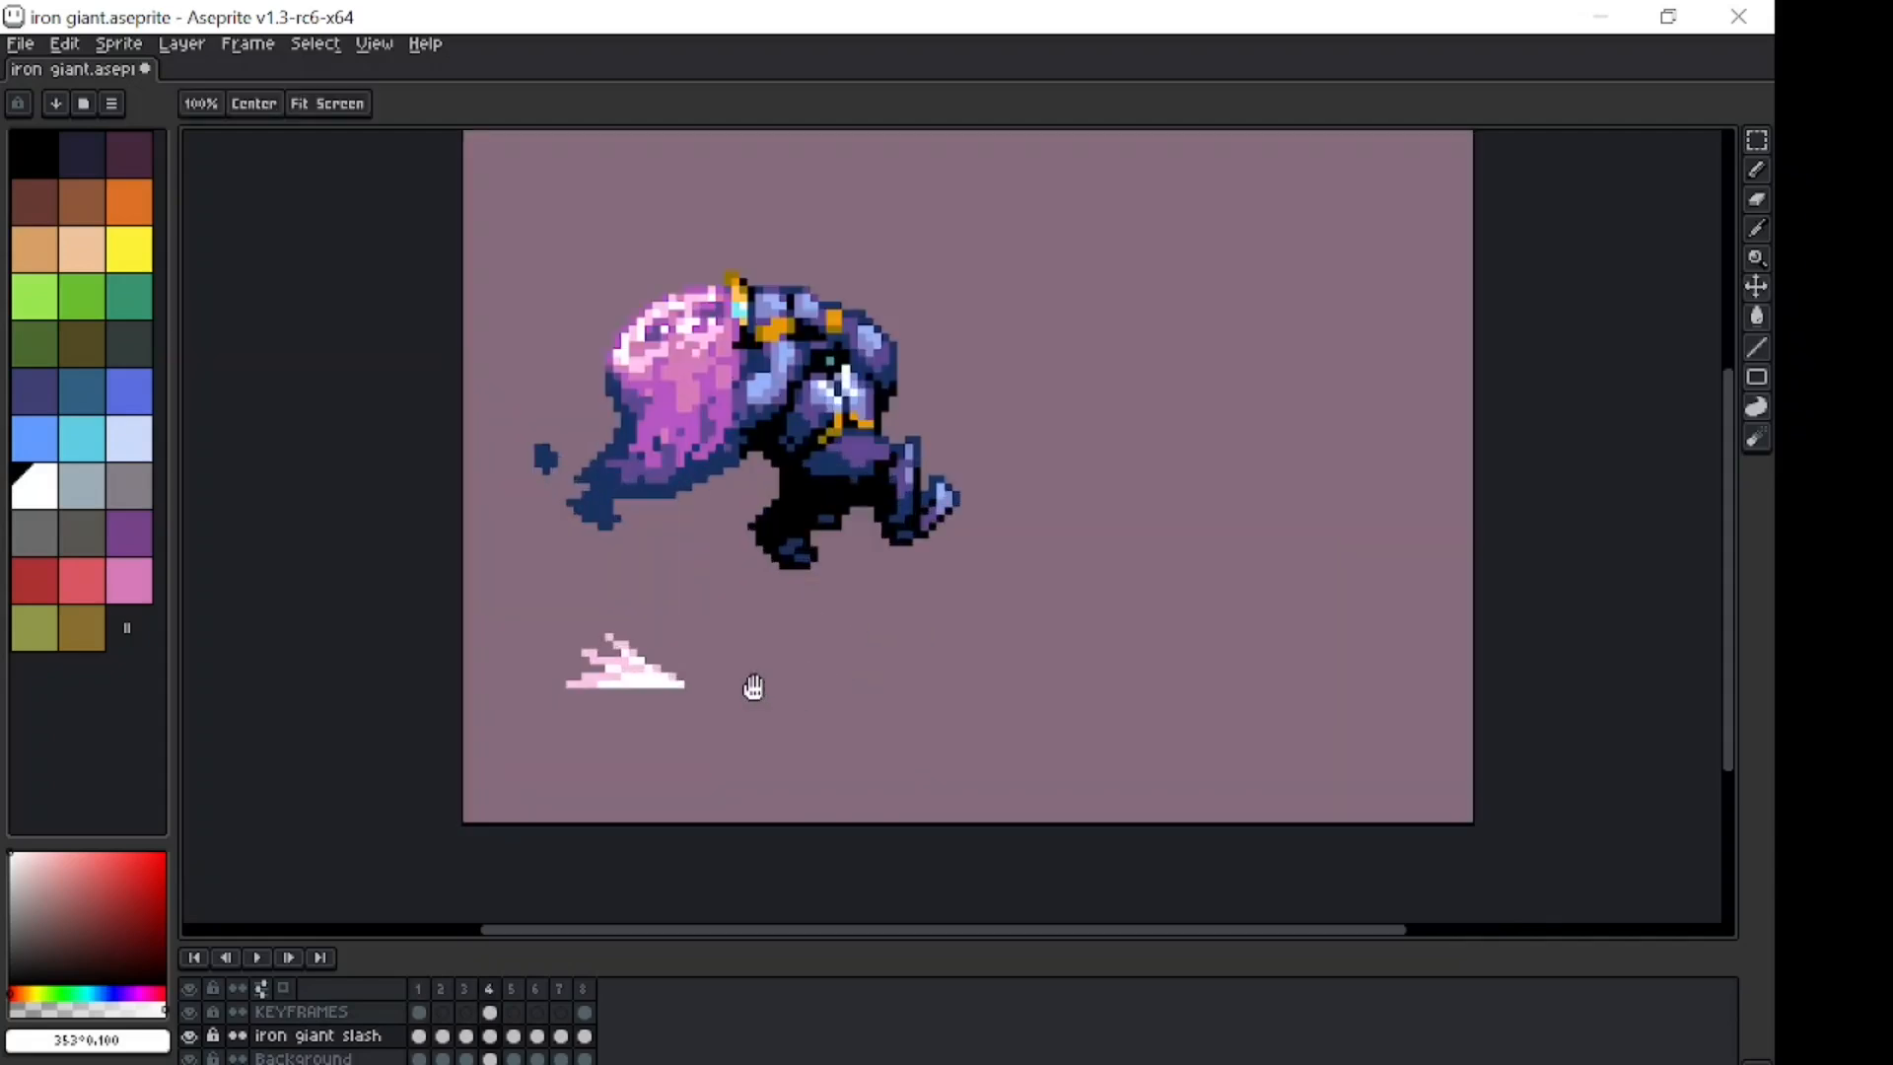
key("Left")
key("Left")
key("Left")
key("Right")
key("Right")
key("Right")
key("Left")
key("Left")
key("Left")
key("Right")
key("Right")
key("Right")
key("Left")
key("Left")
key("Left")
key("Right")
key("Right")
key("Right")
key("Left")
key("Left")
key("Left")
key("Right")
key("Right")
key("Right")
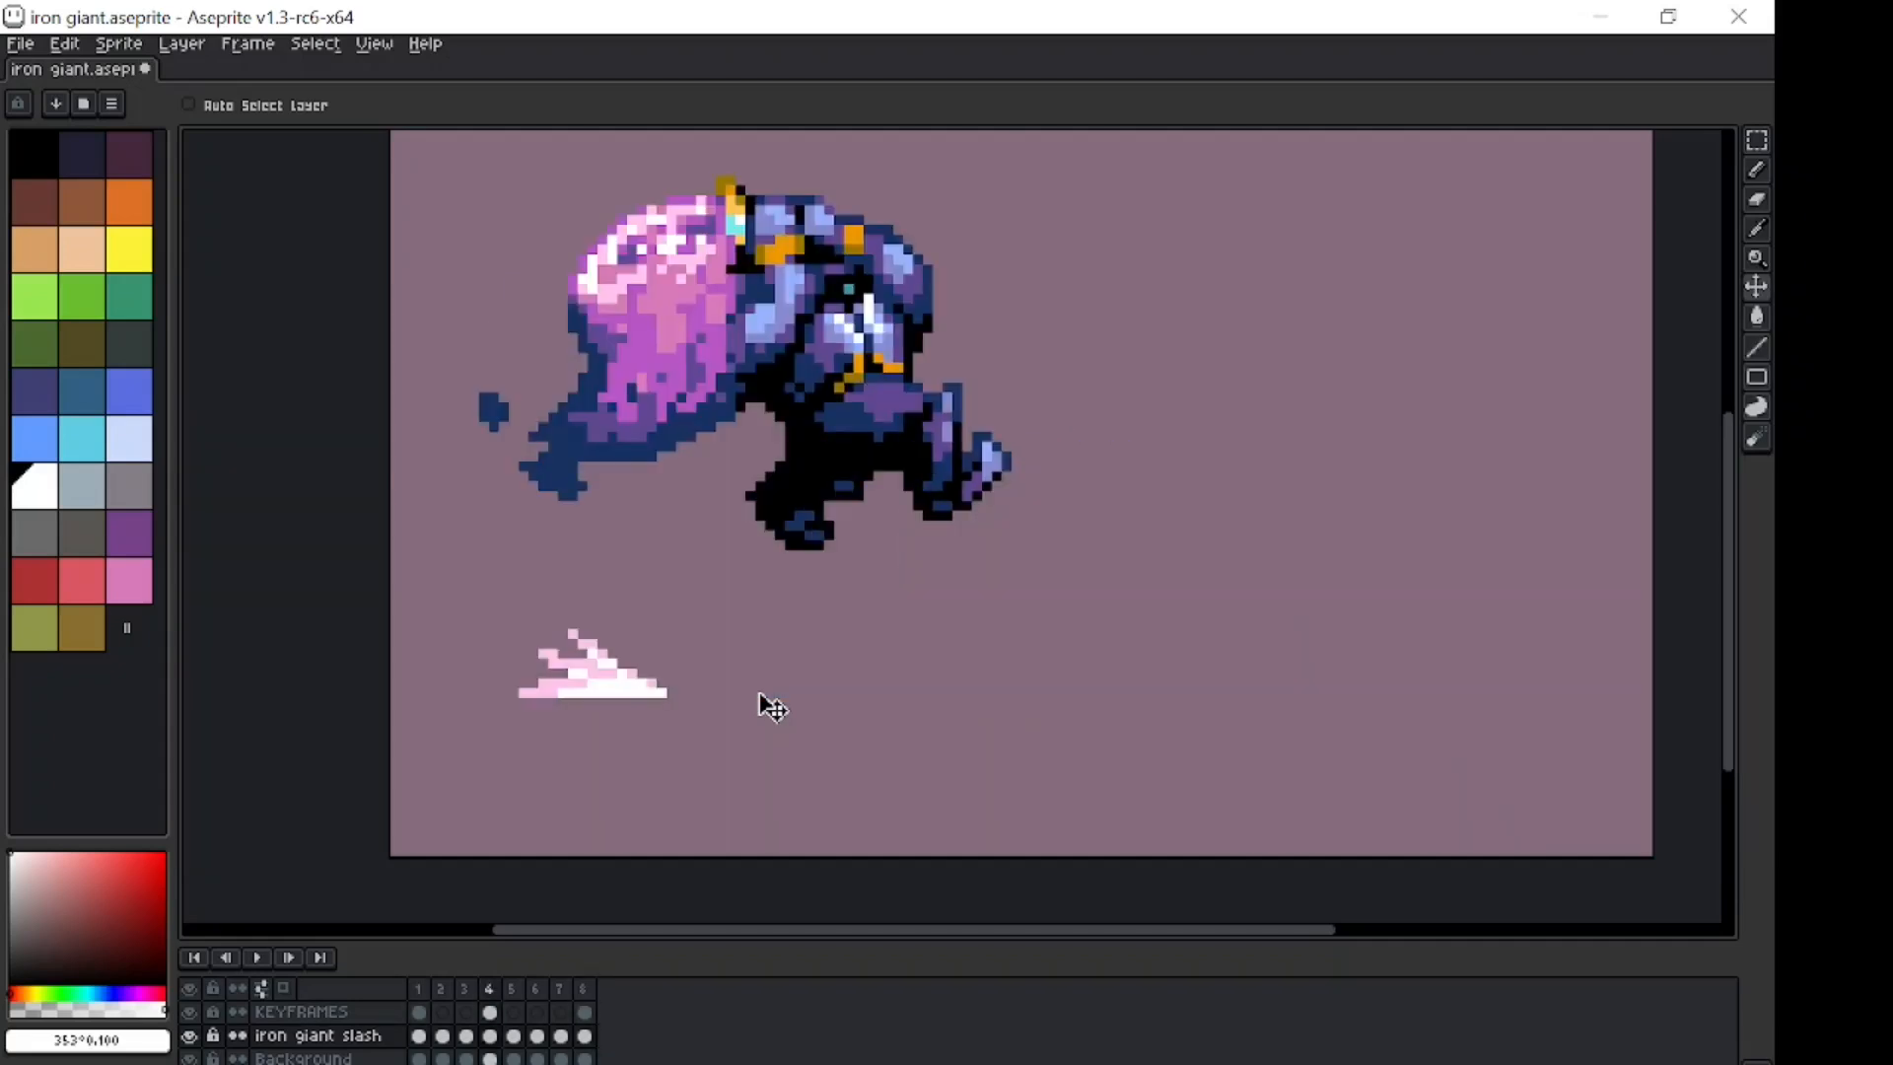
Mark frame 6 as a keyframe on the KEYFRAMES layer.
left_click(541, 1013)
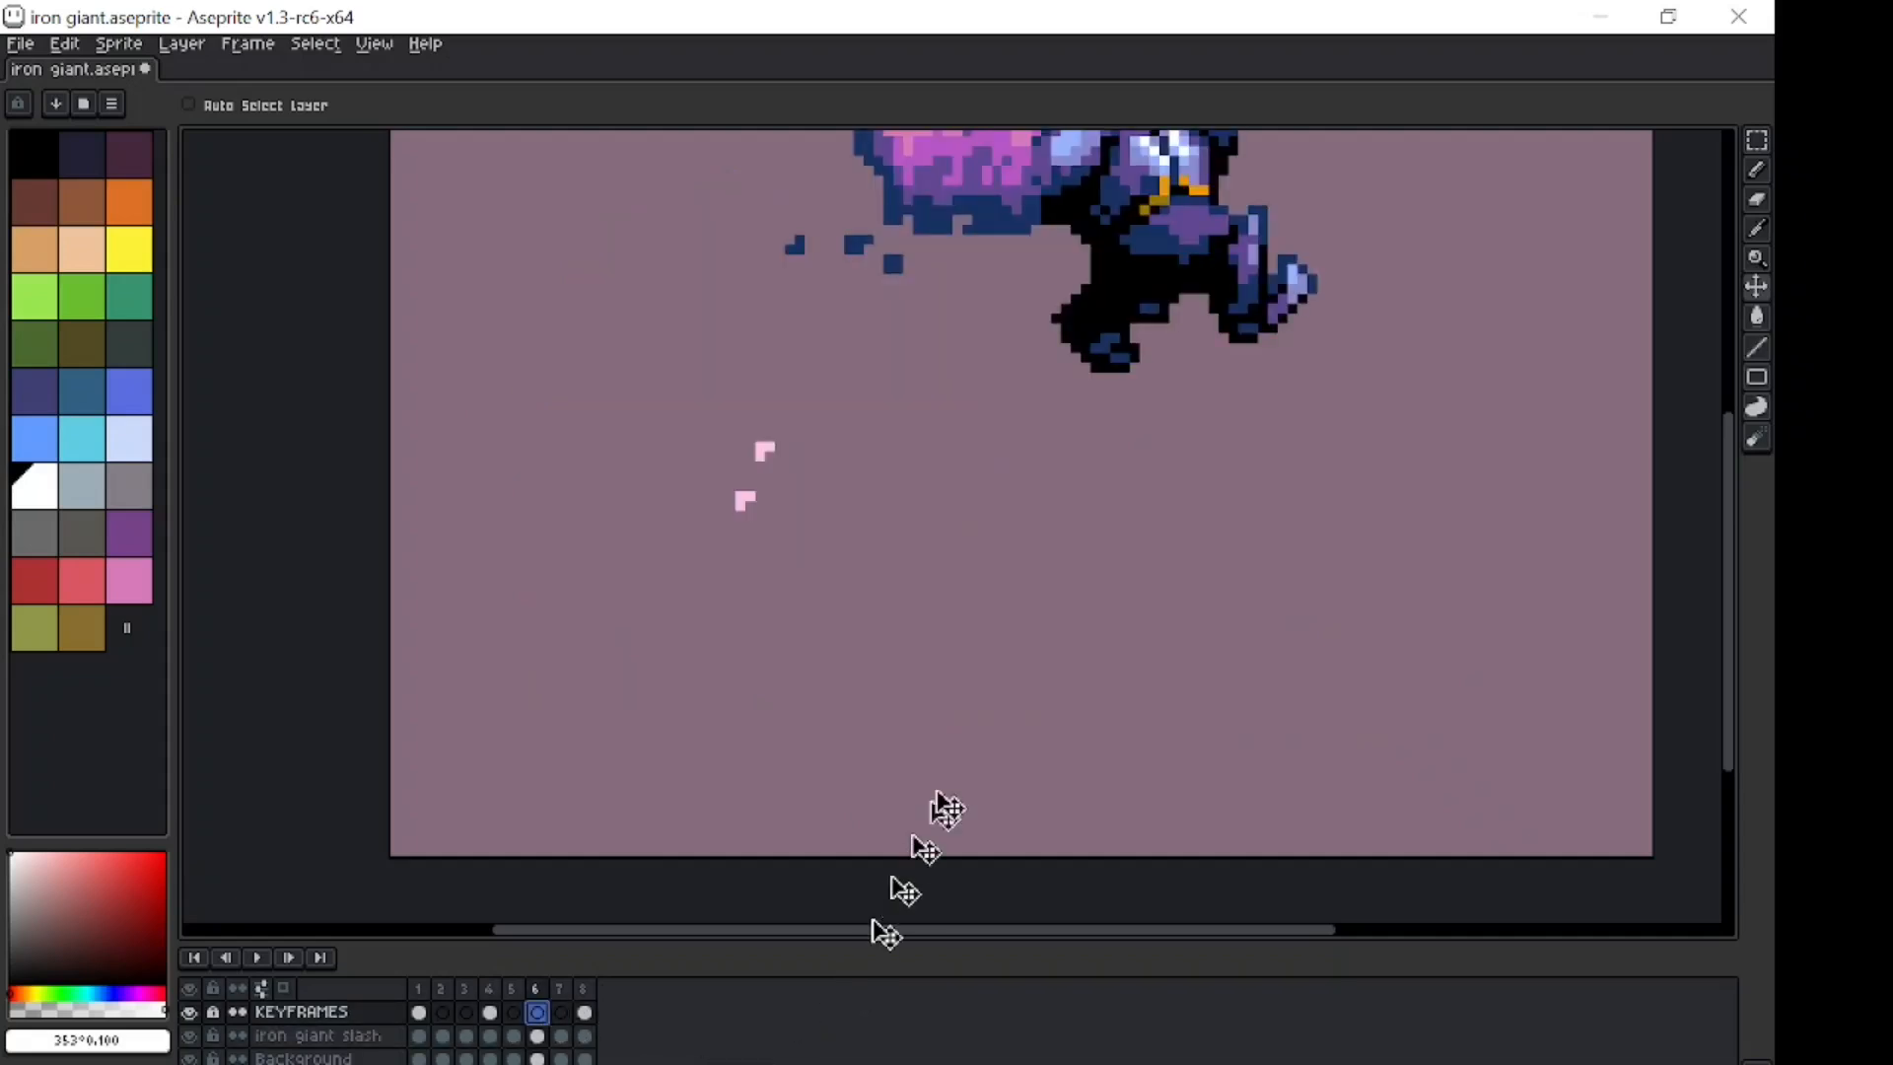
scroll(1047, 694, "down", 1)
left_click_drag(1075, 678, 992, 767)
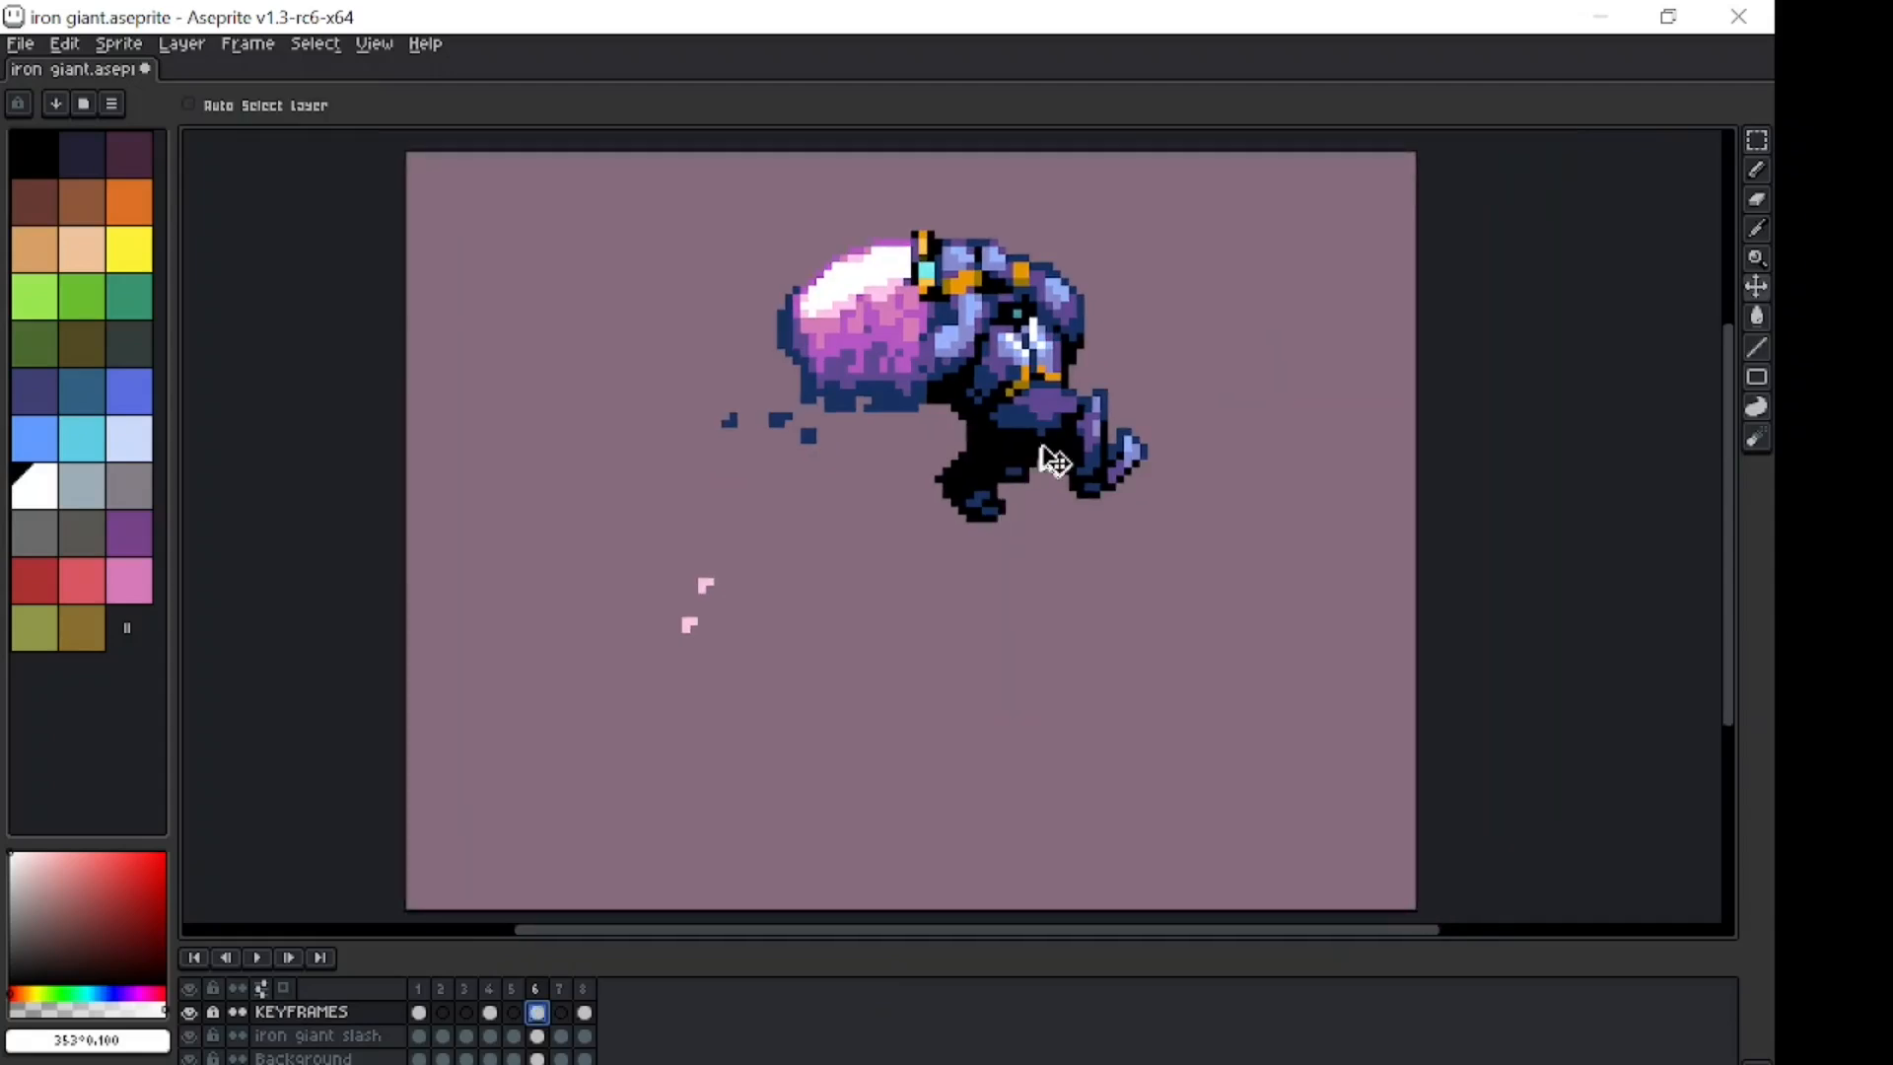
Move the giant in frame 6 of the iron giant slash layer down and left, comparing it with keyframe 4.
left_click(538, 1036)
left_click_drag(1045, 549, 964, 662)
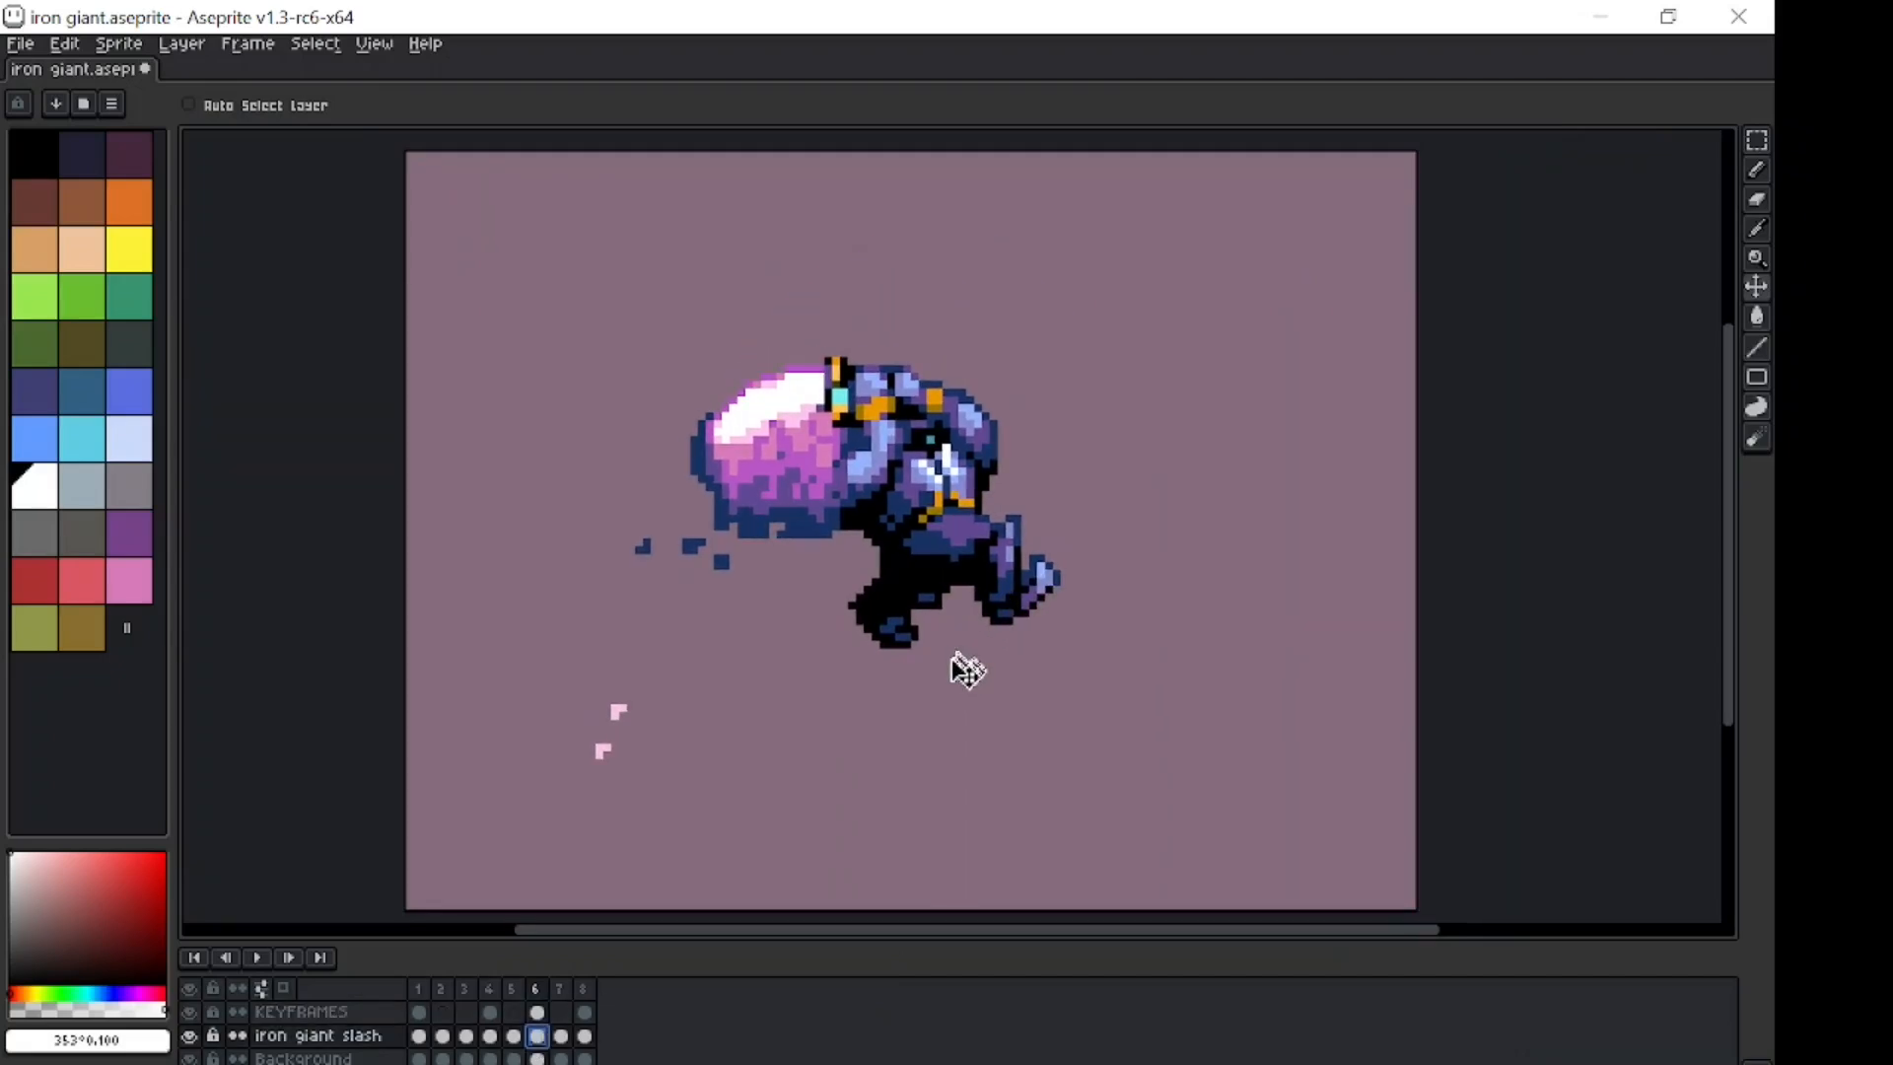
key("Left")
key("Left")
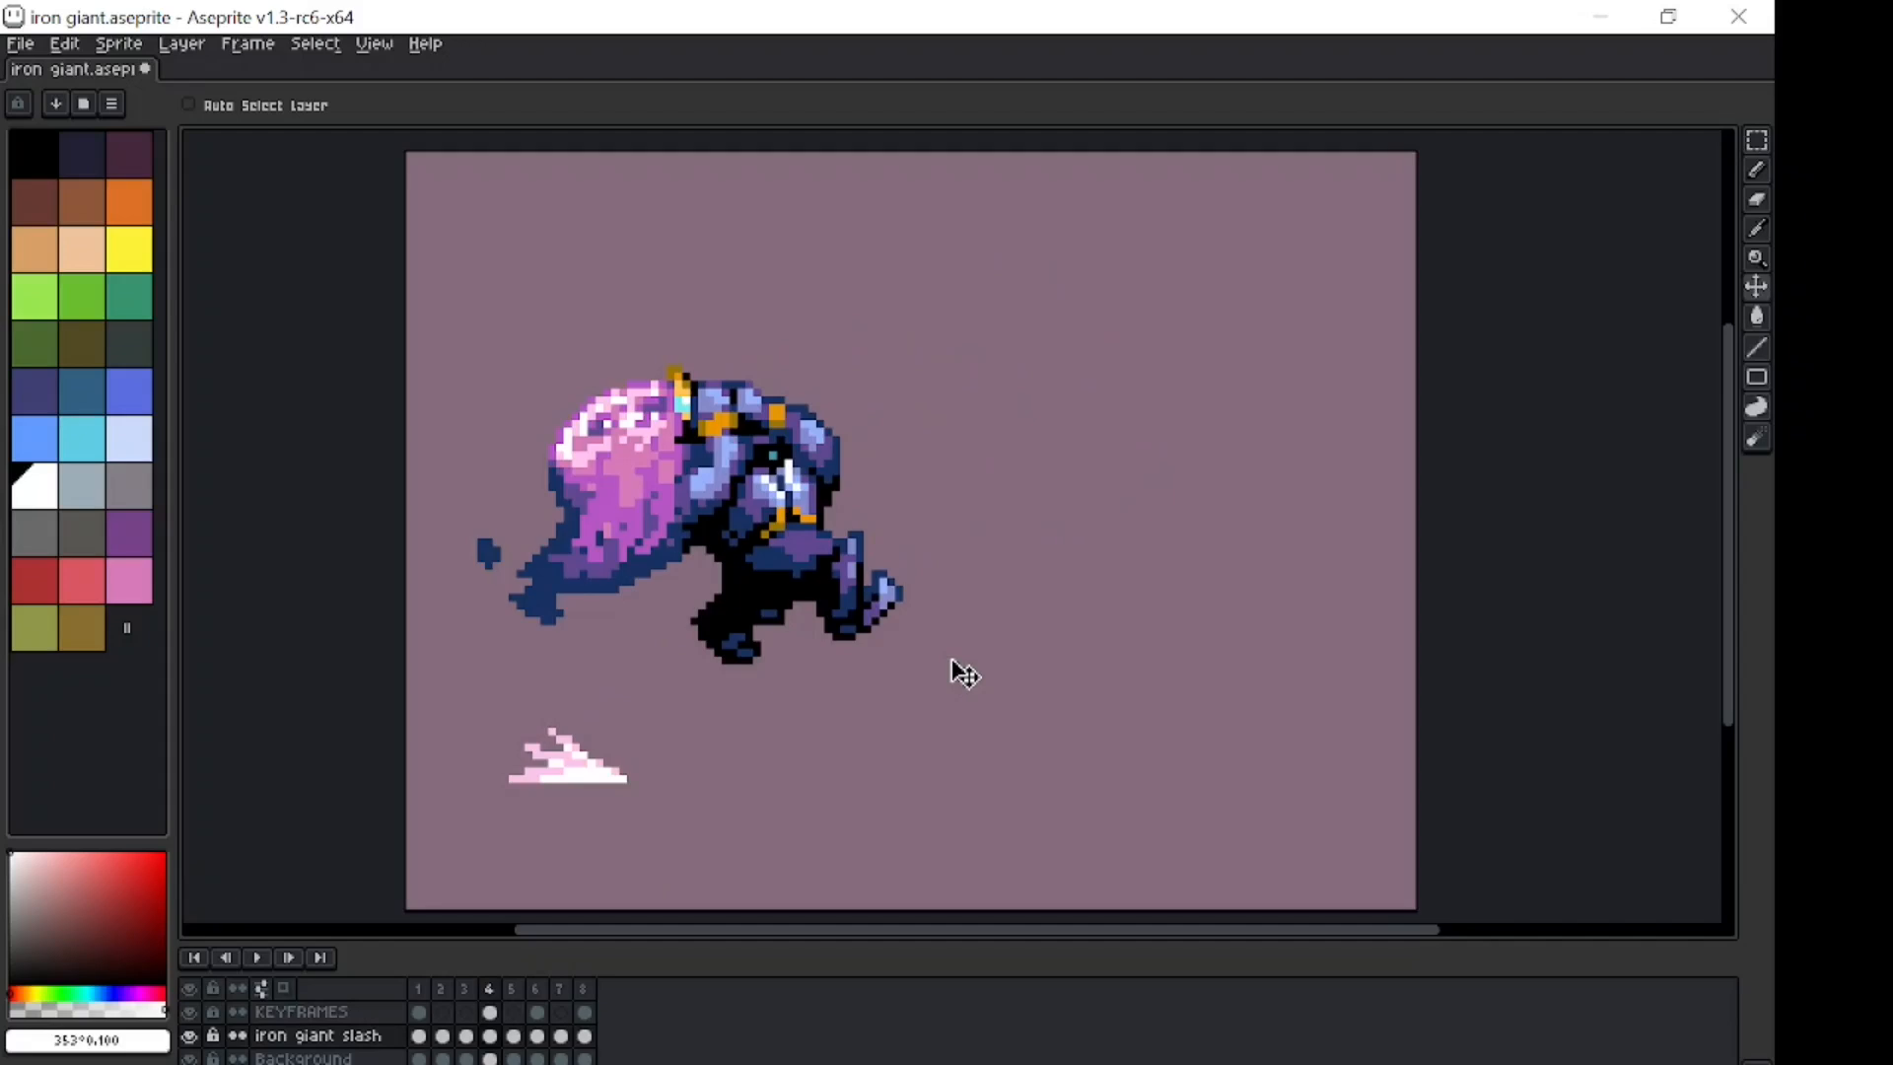
key("Right")
key("Right")
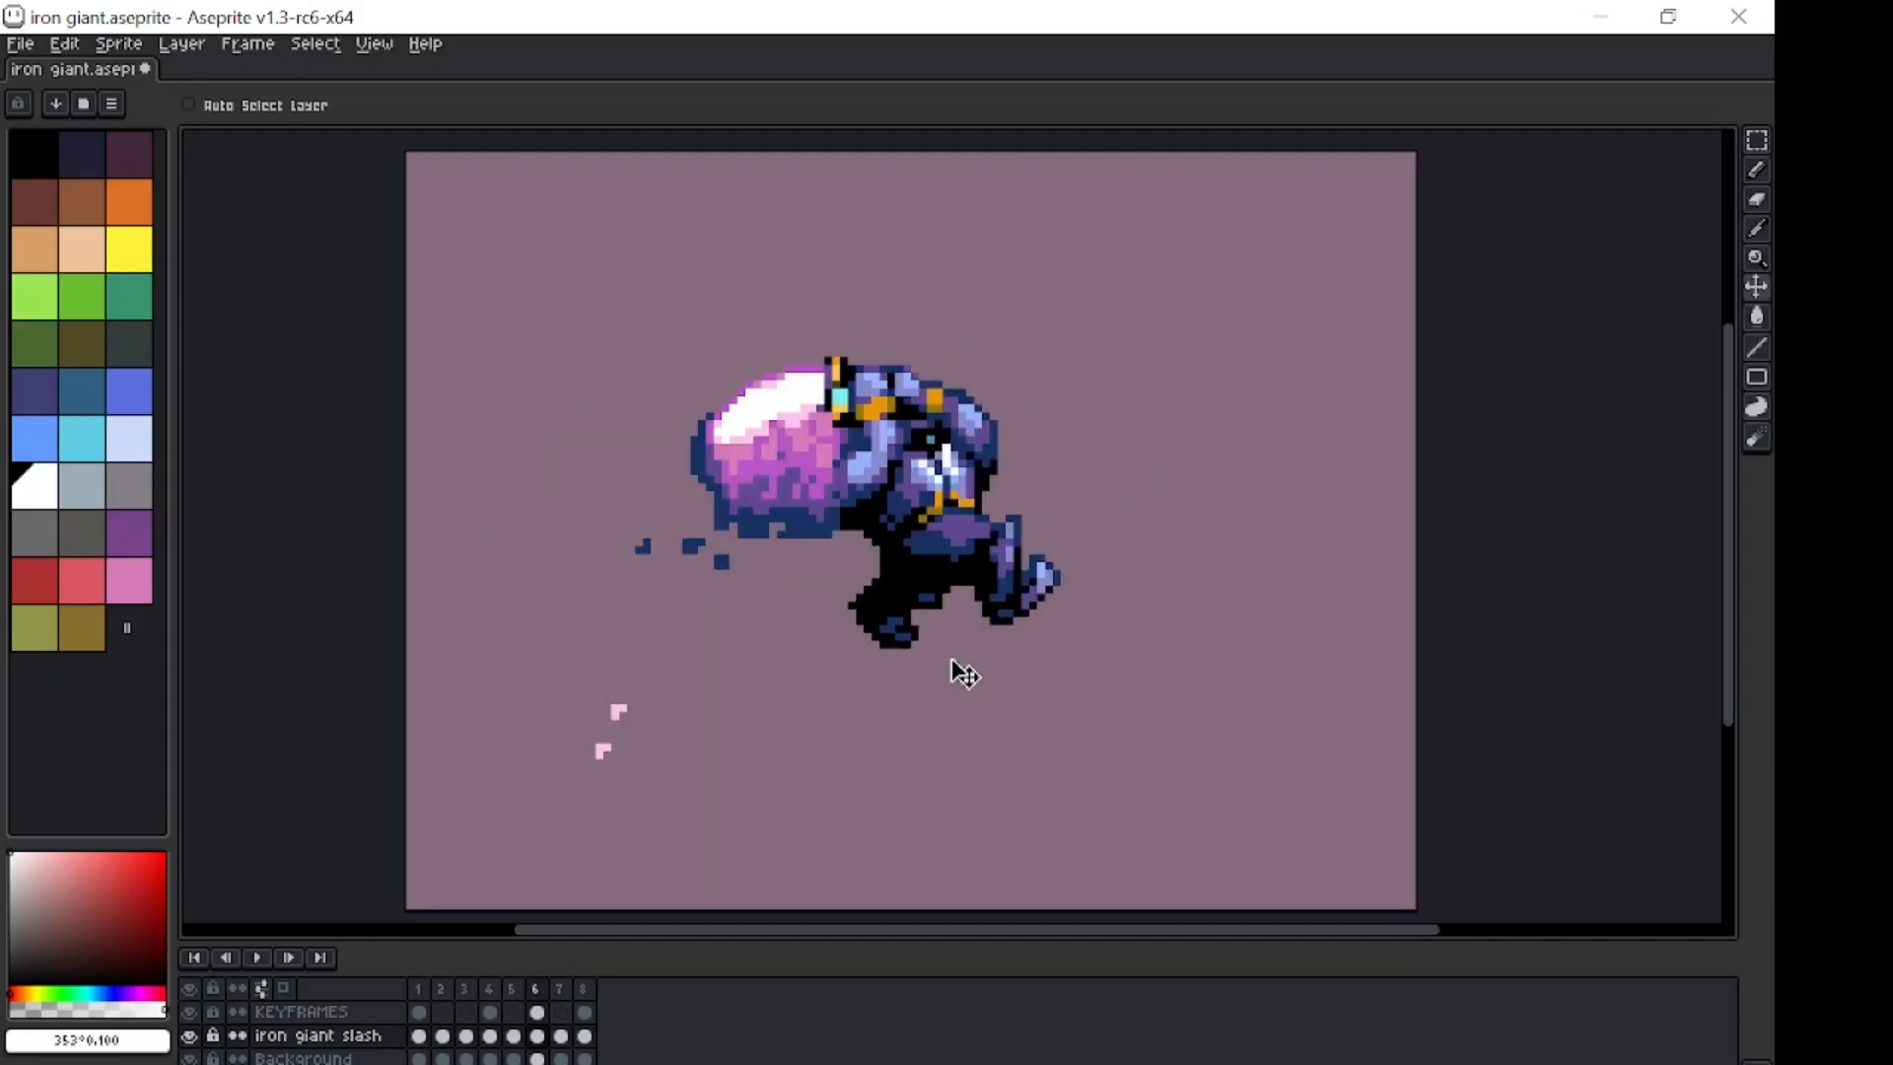
Shift the giant in frame 6 further down and left, and play the animation to check the motion.
key("Return")
left_click_drag(950, 630, 927, 609)
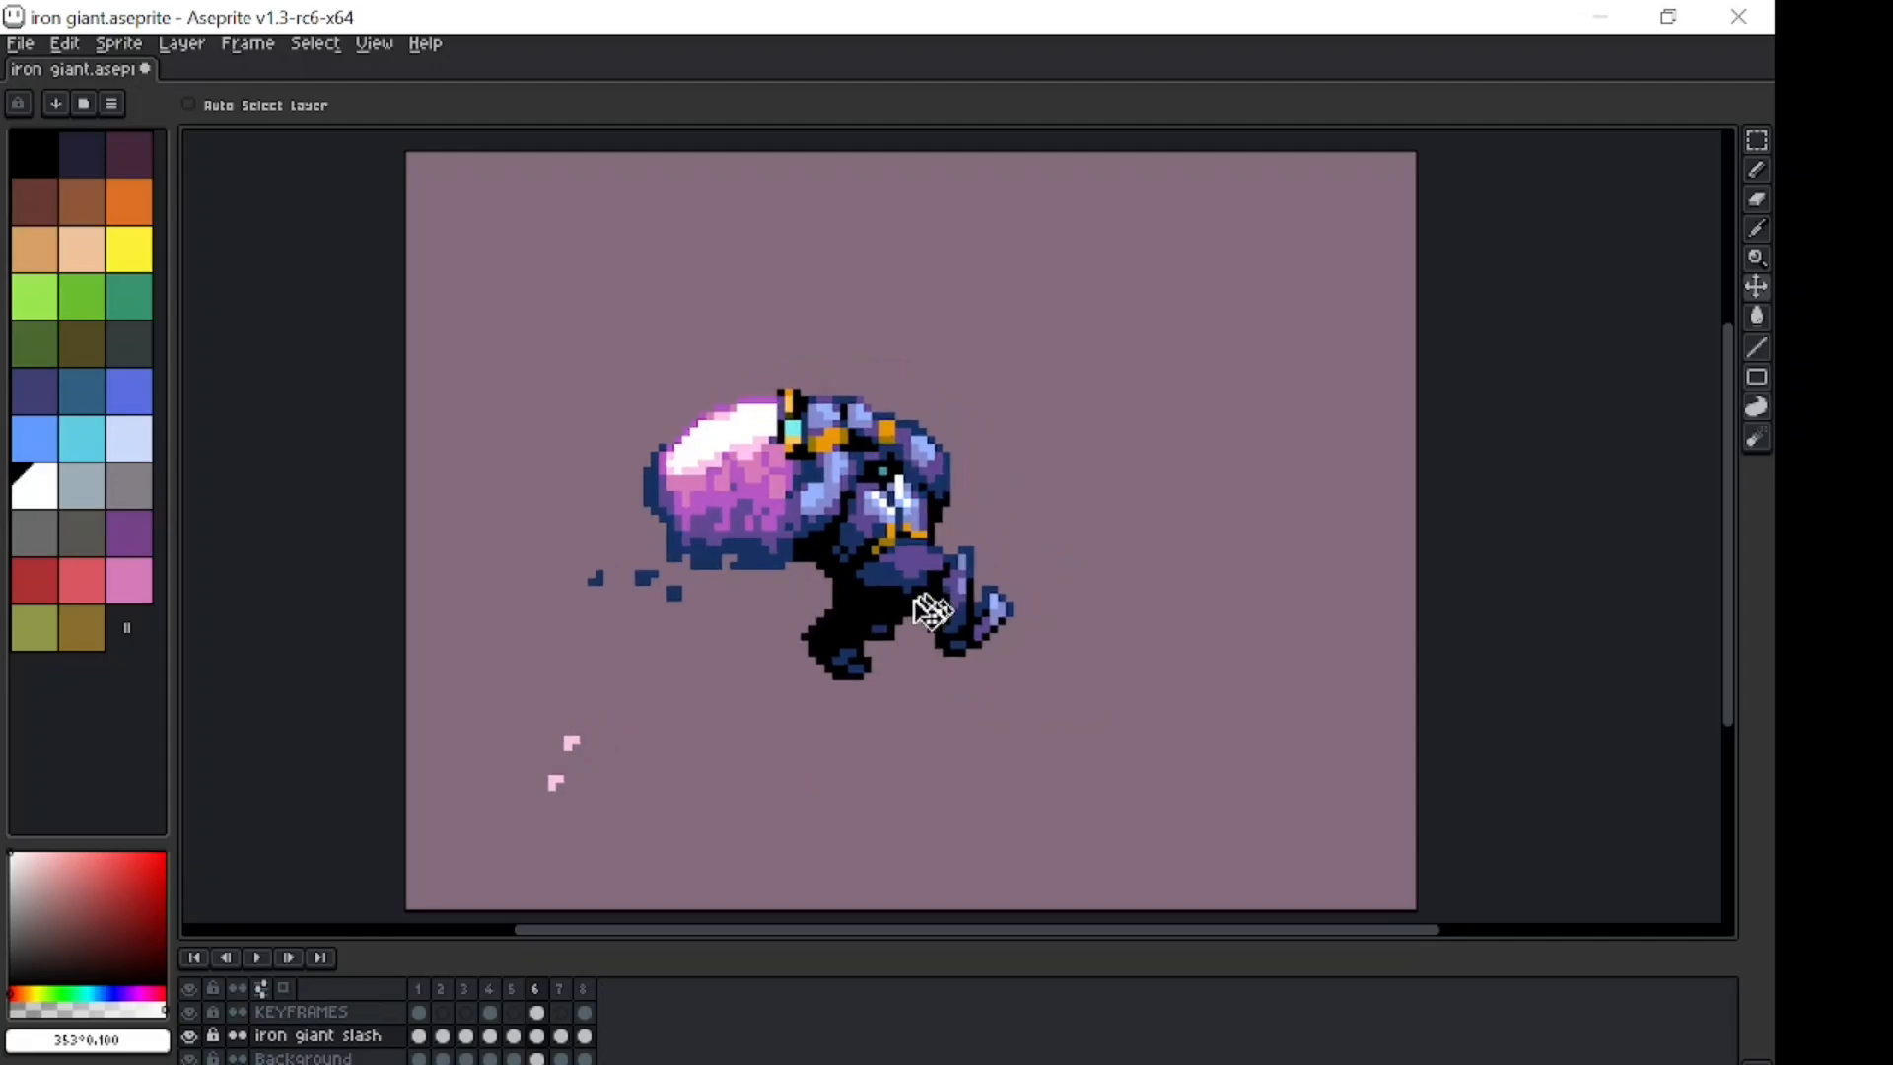
key("Return")
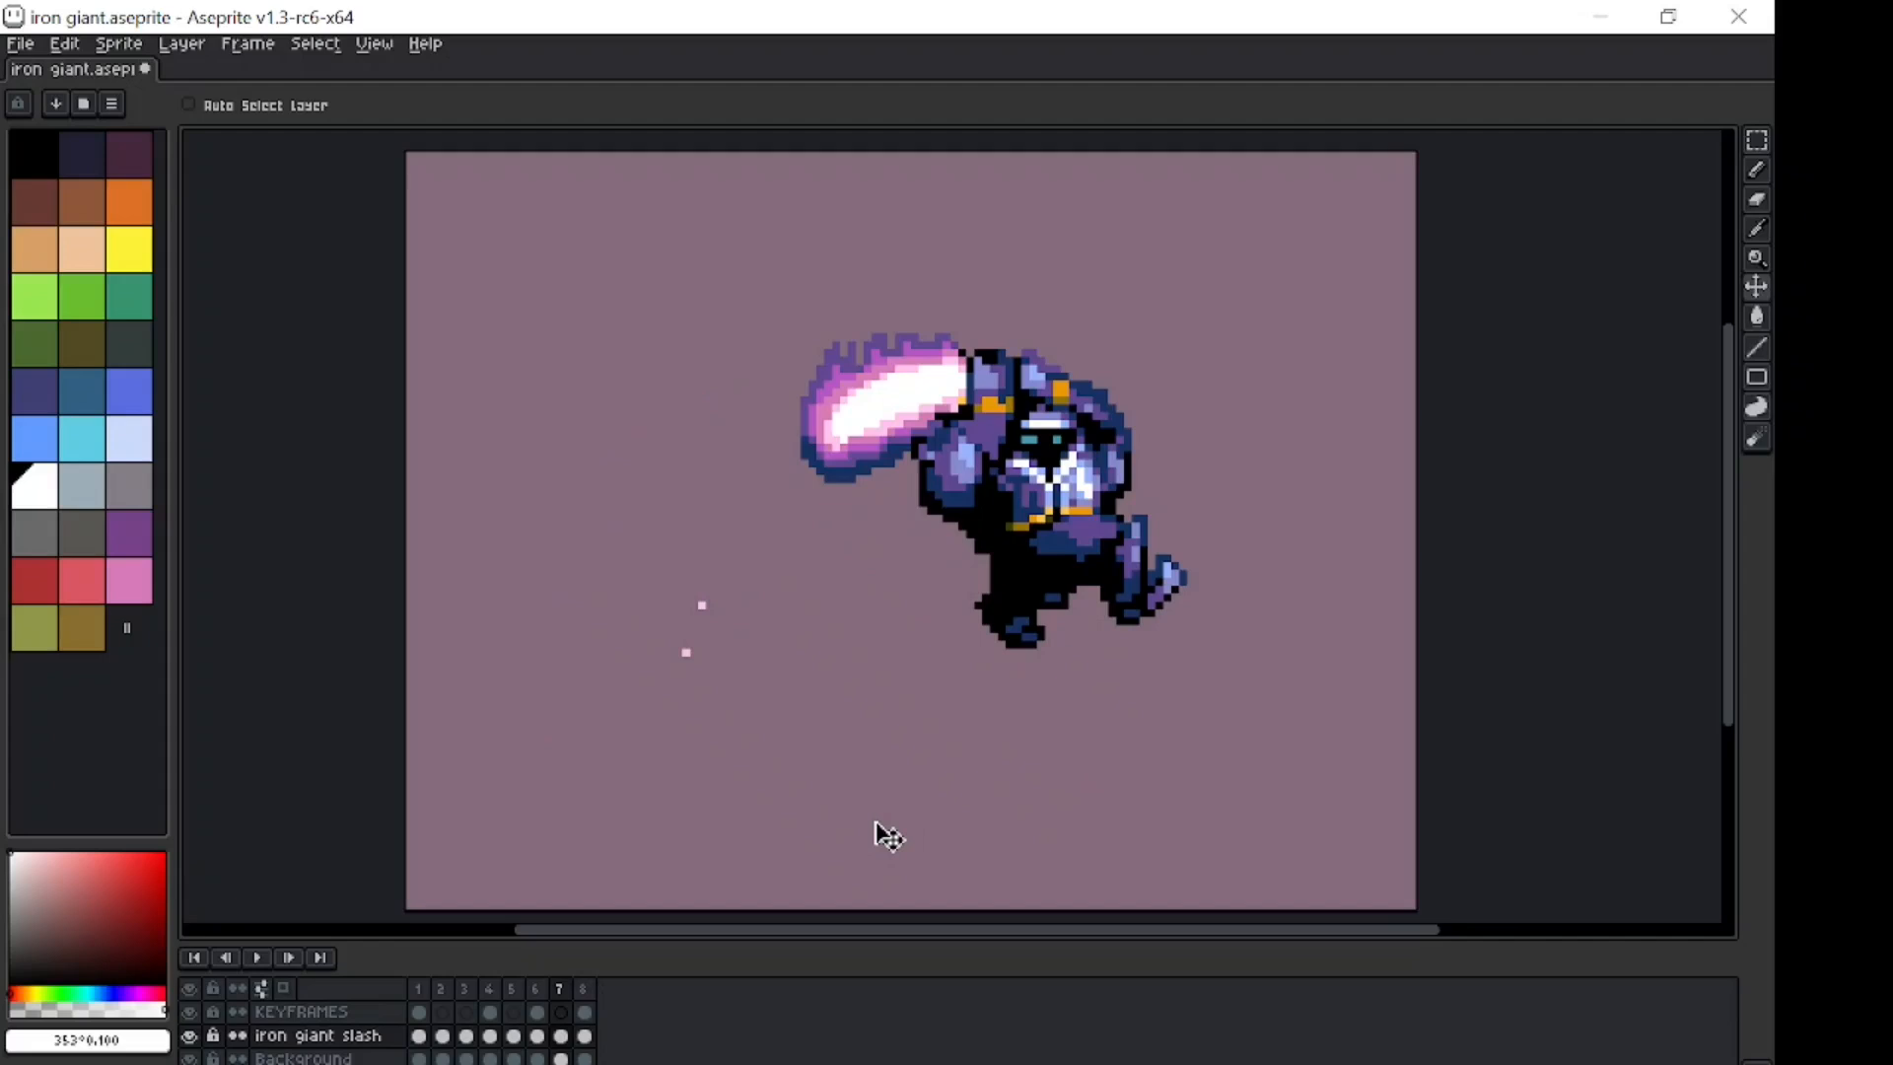
Move the giant in frame 7 of the iron giant slash layer down and left, and play the animation to check the motion.
left_click_drag(1087, 529, 978, 623)
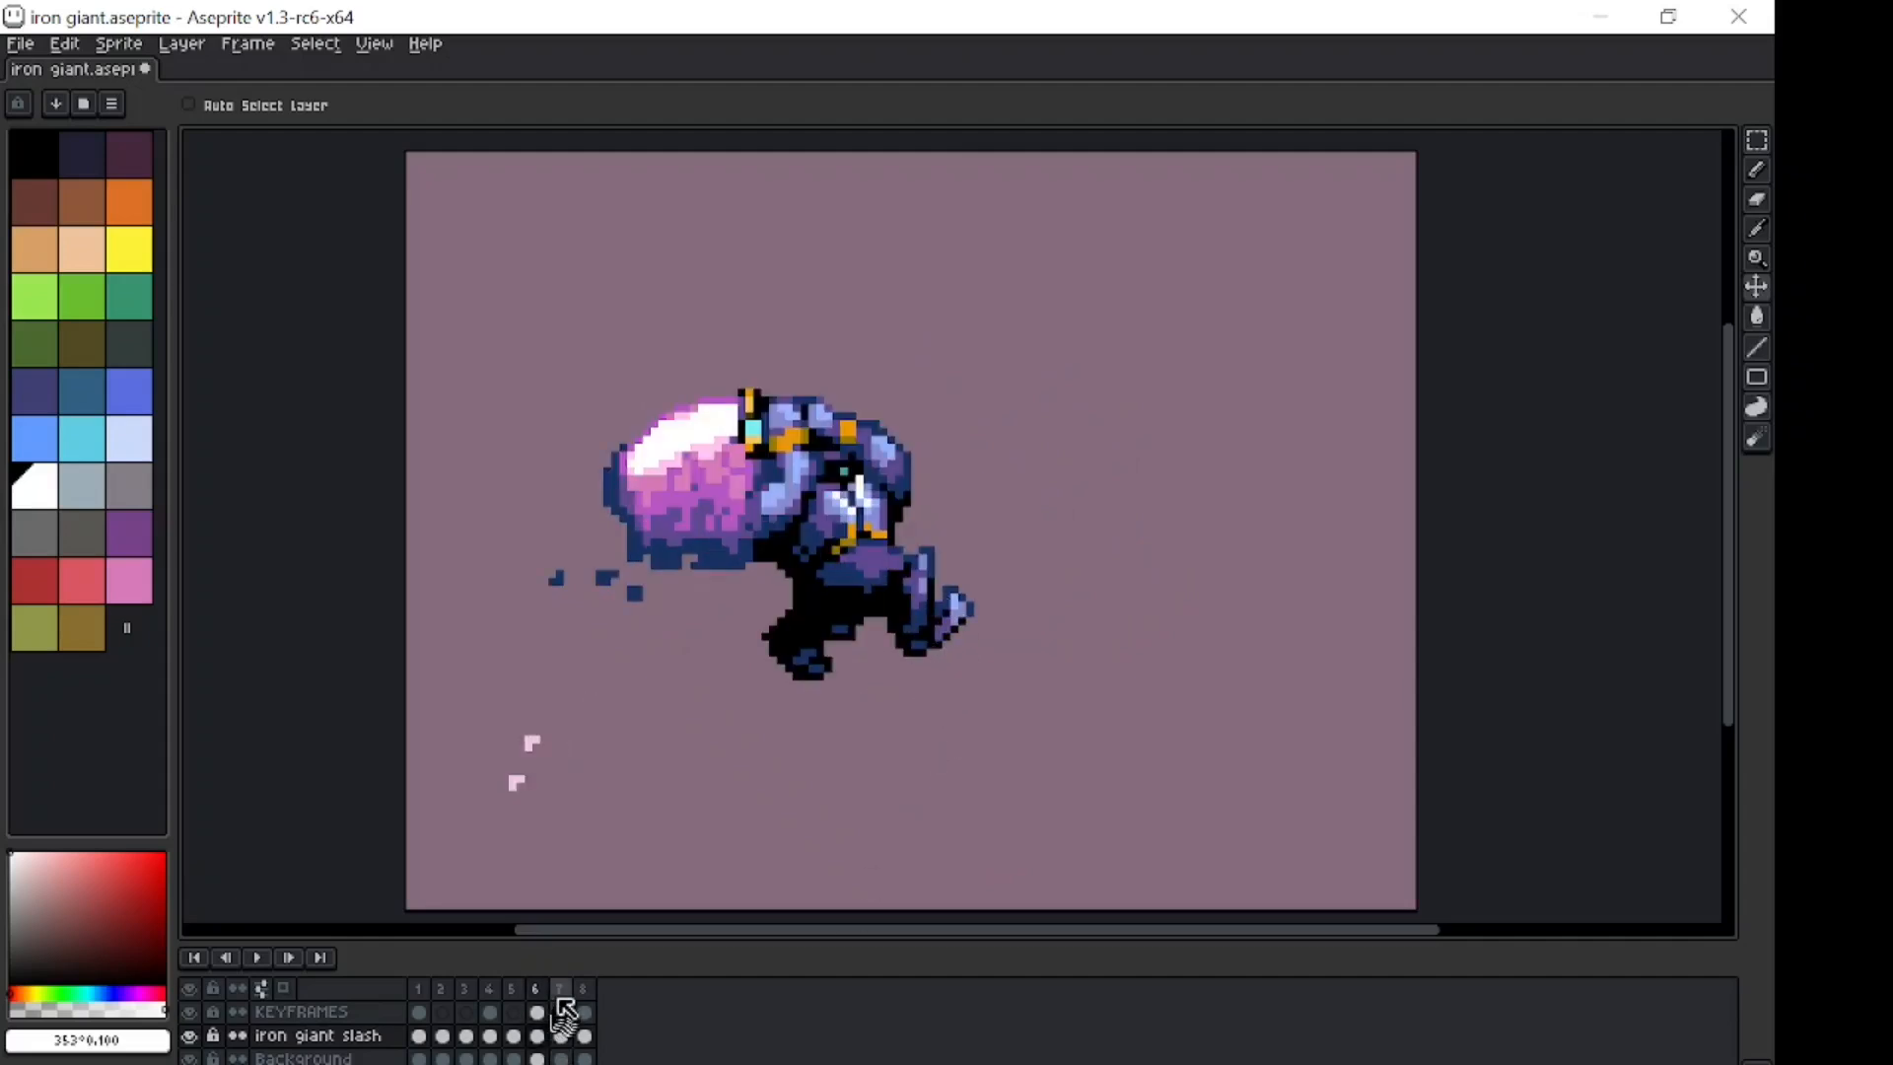
left_click(564, 1031)
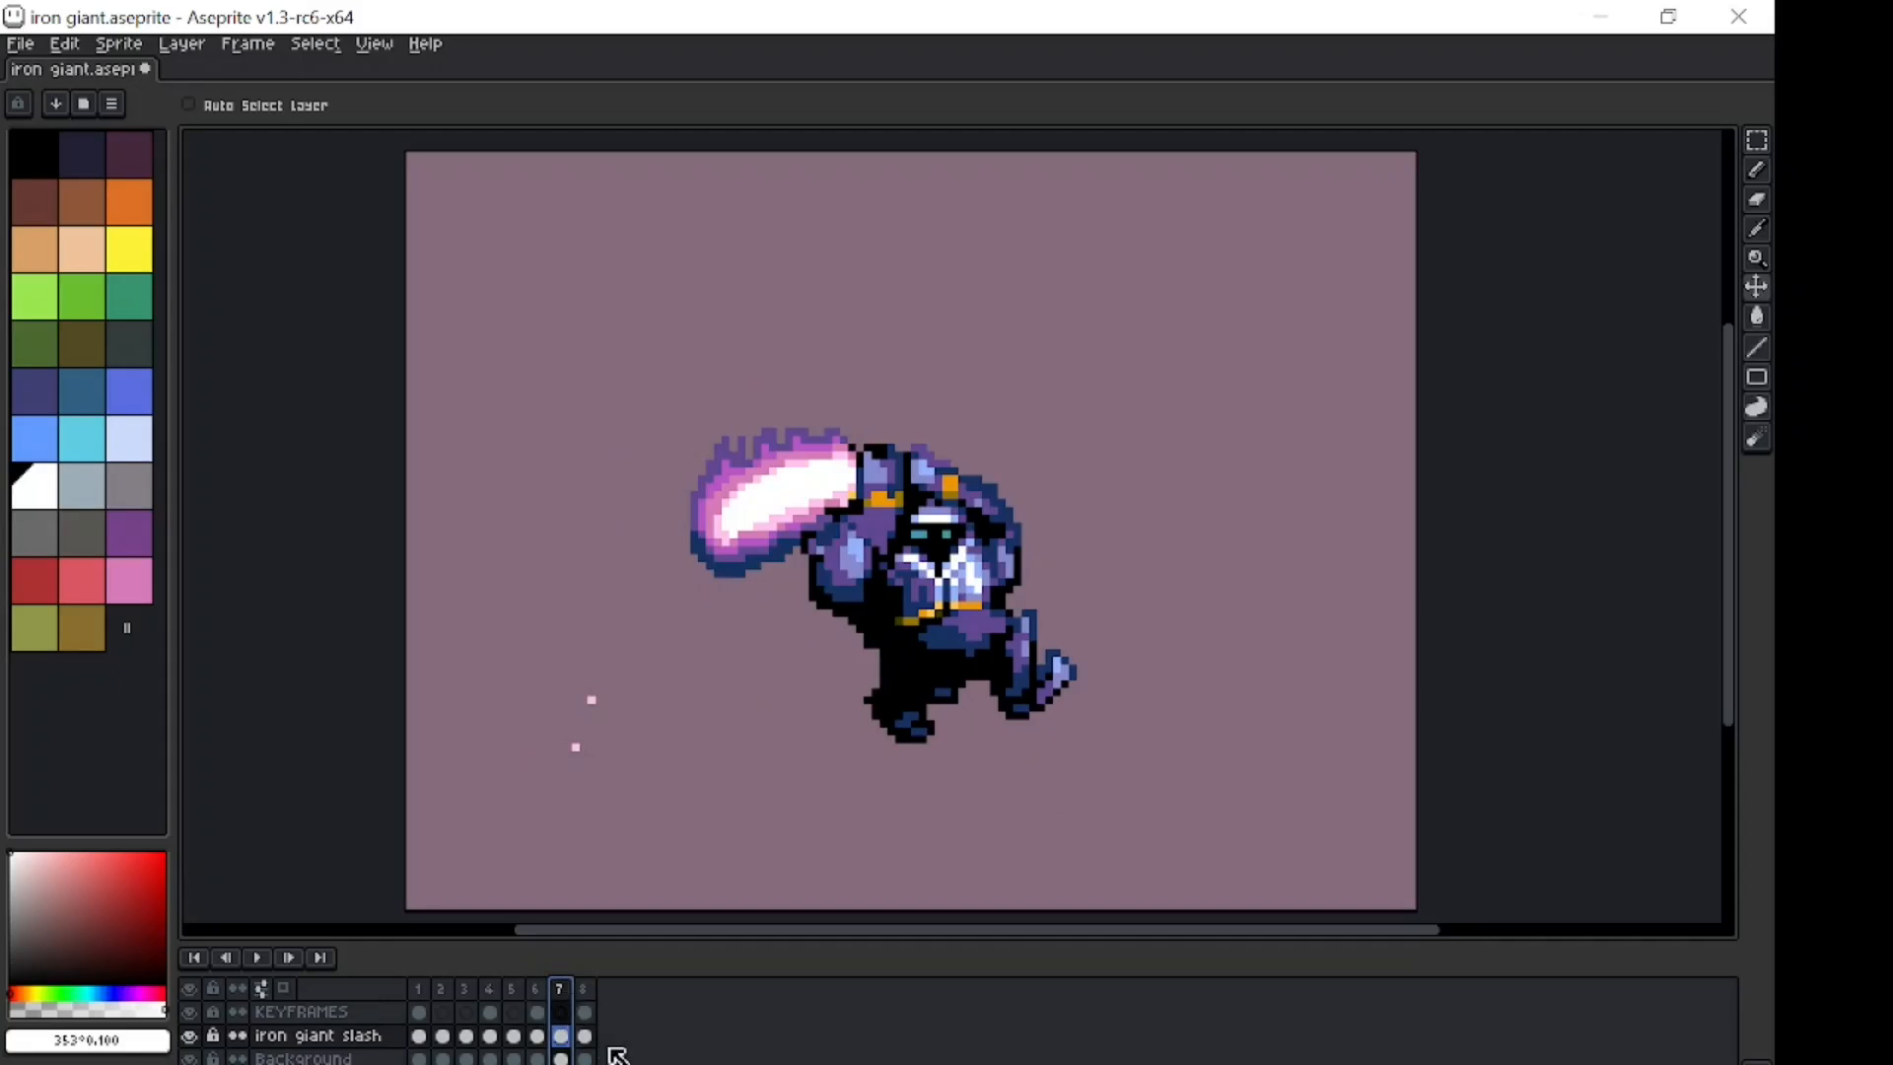
key("Return")
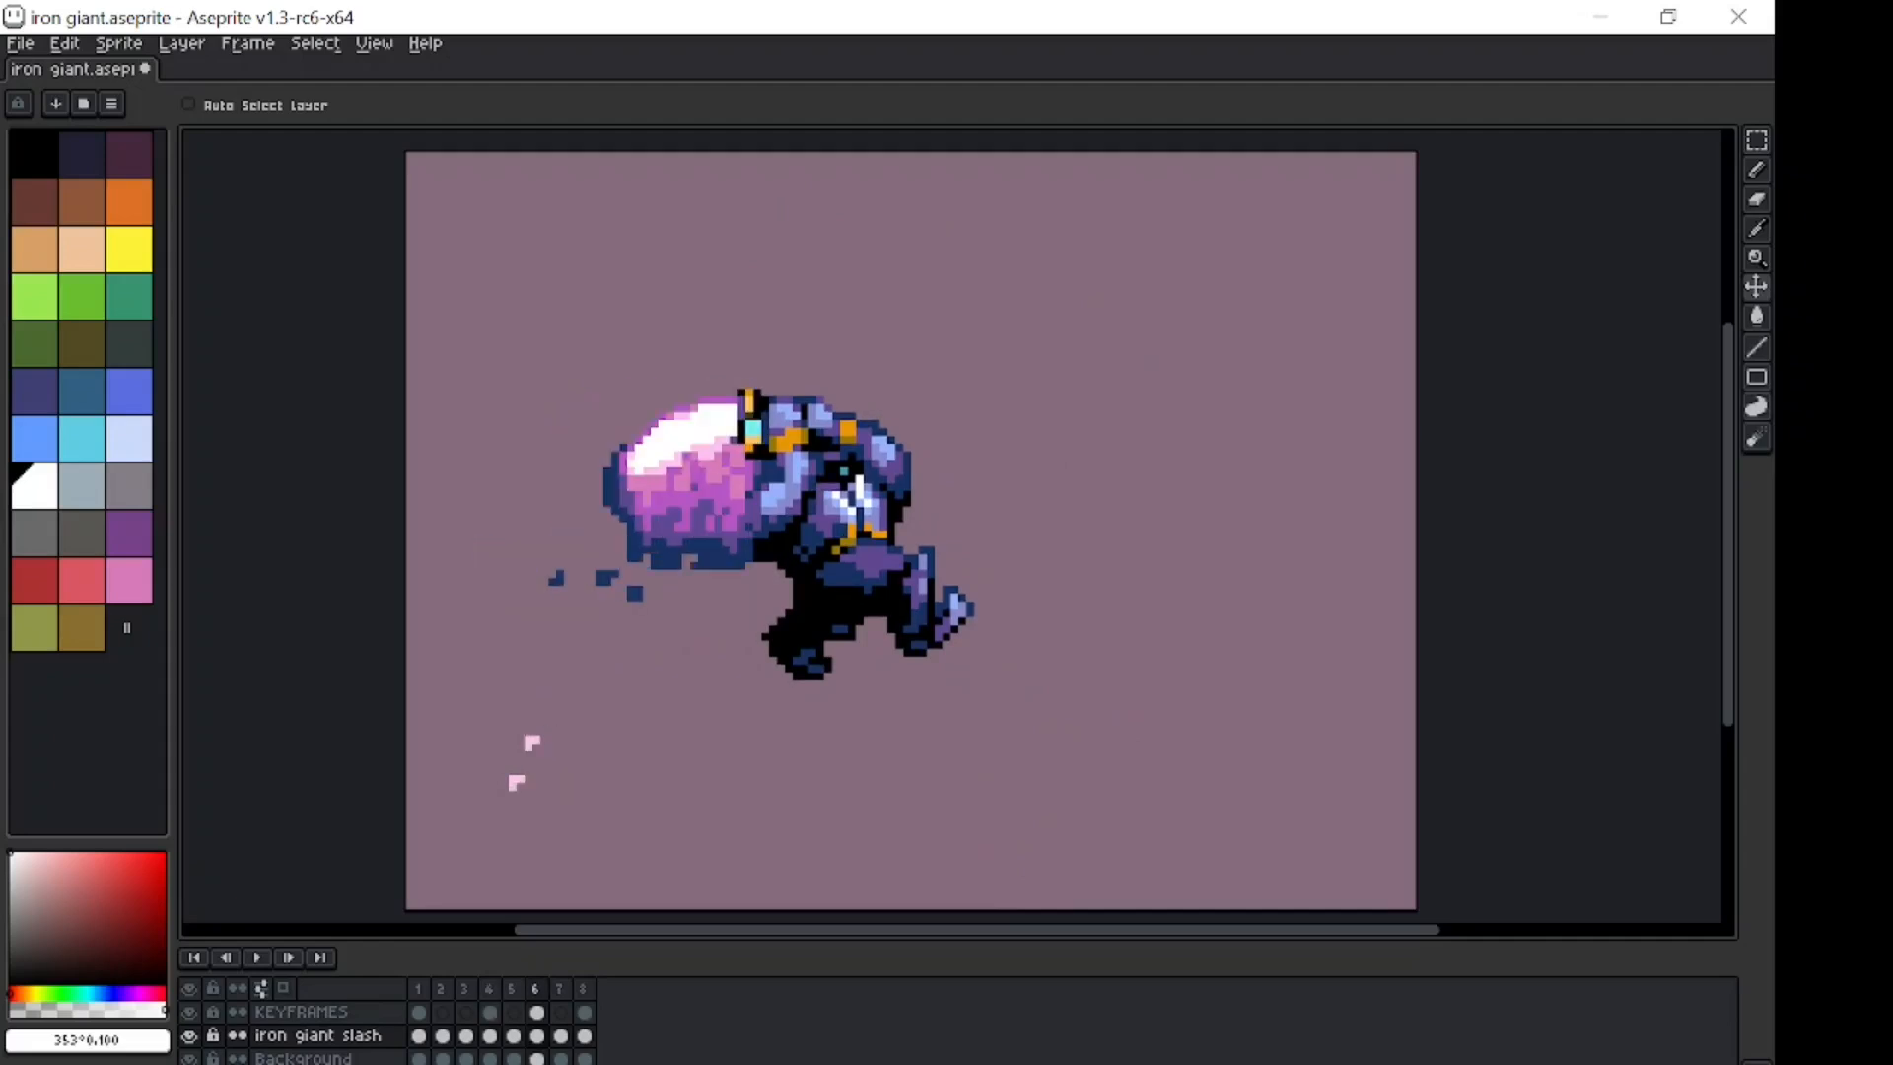
Reposition the giant in frame 5, between keyframes 4 and 6, moving it down and left and nudging it up slightly.
left_click_drag(972, 445, 850, 589)
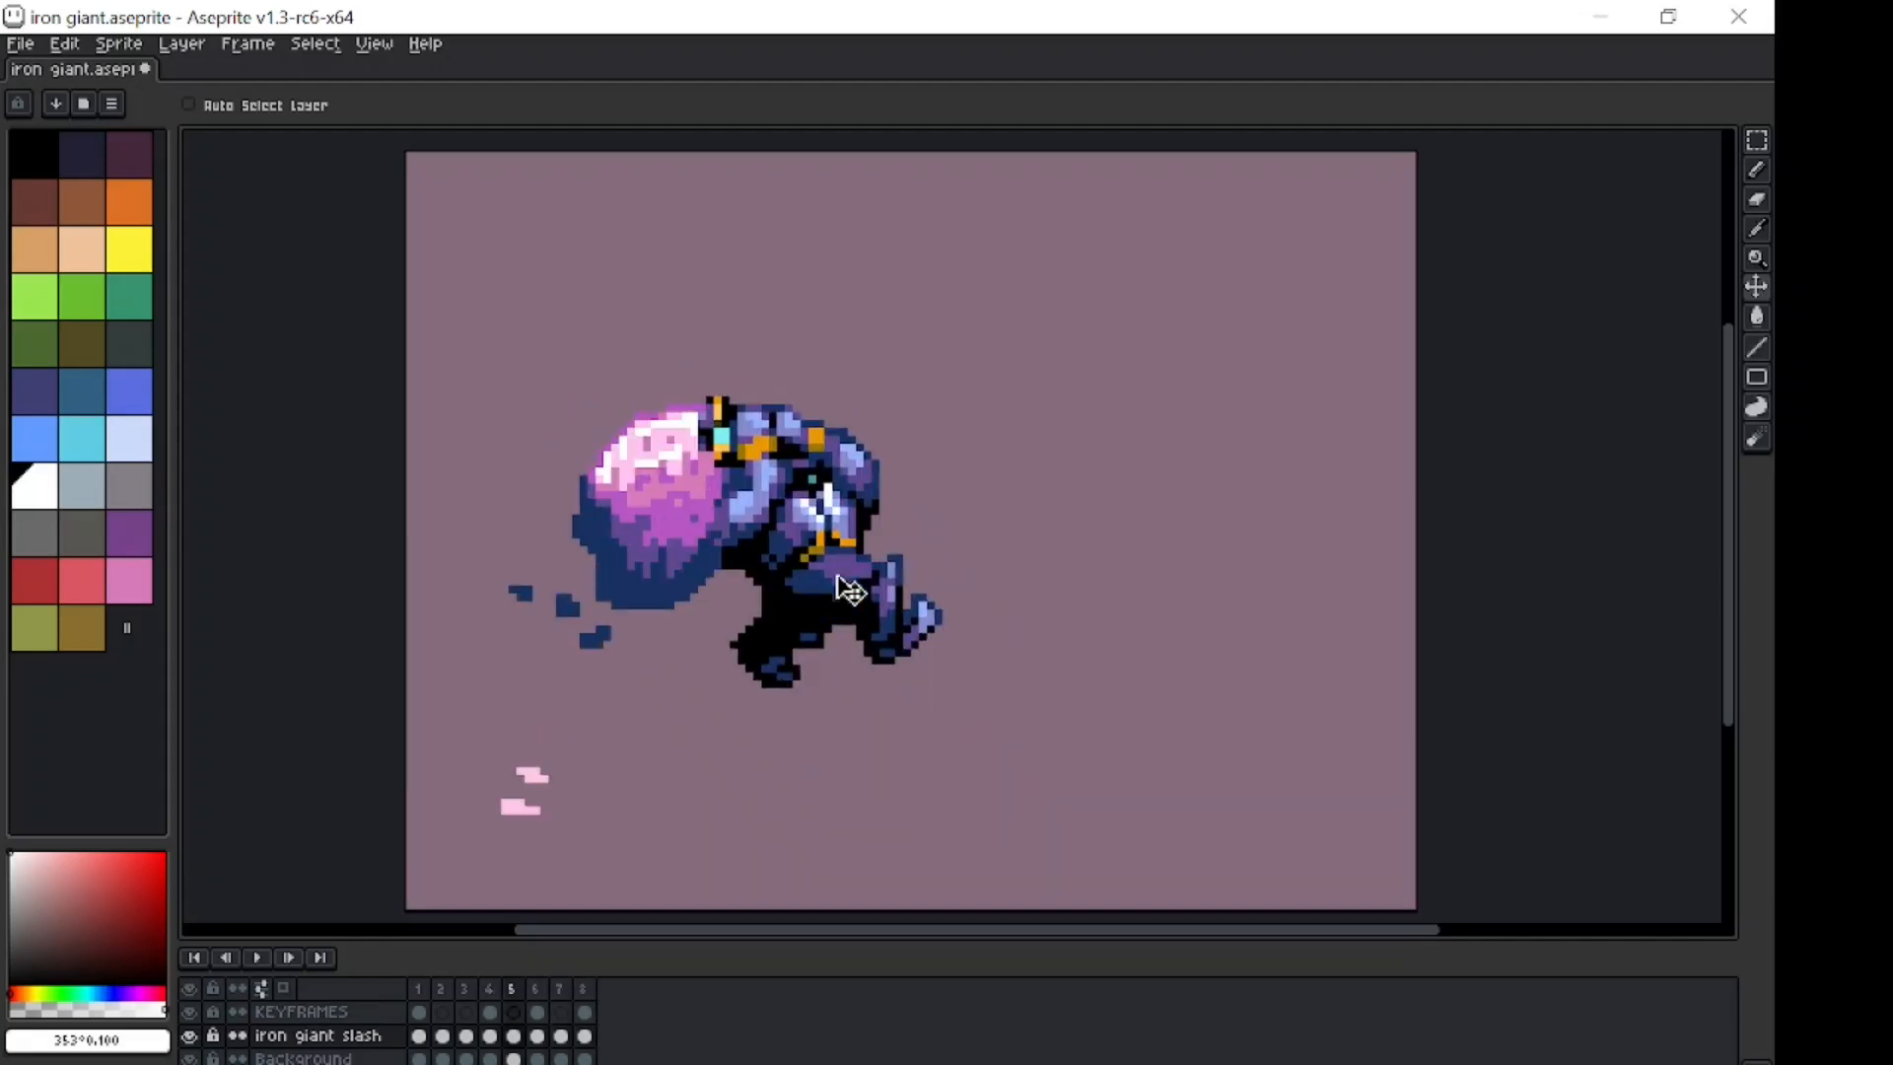
left_click_drag(839, 580, 839, 540)
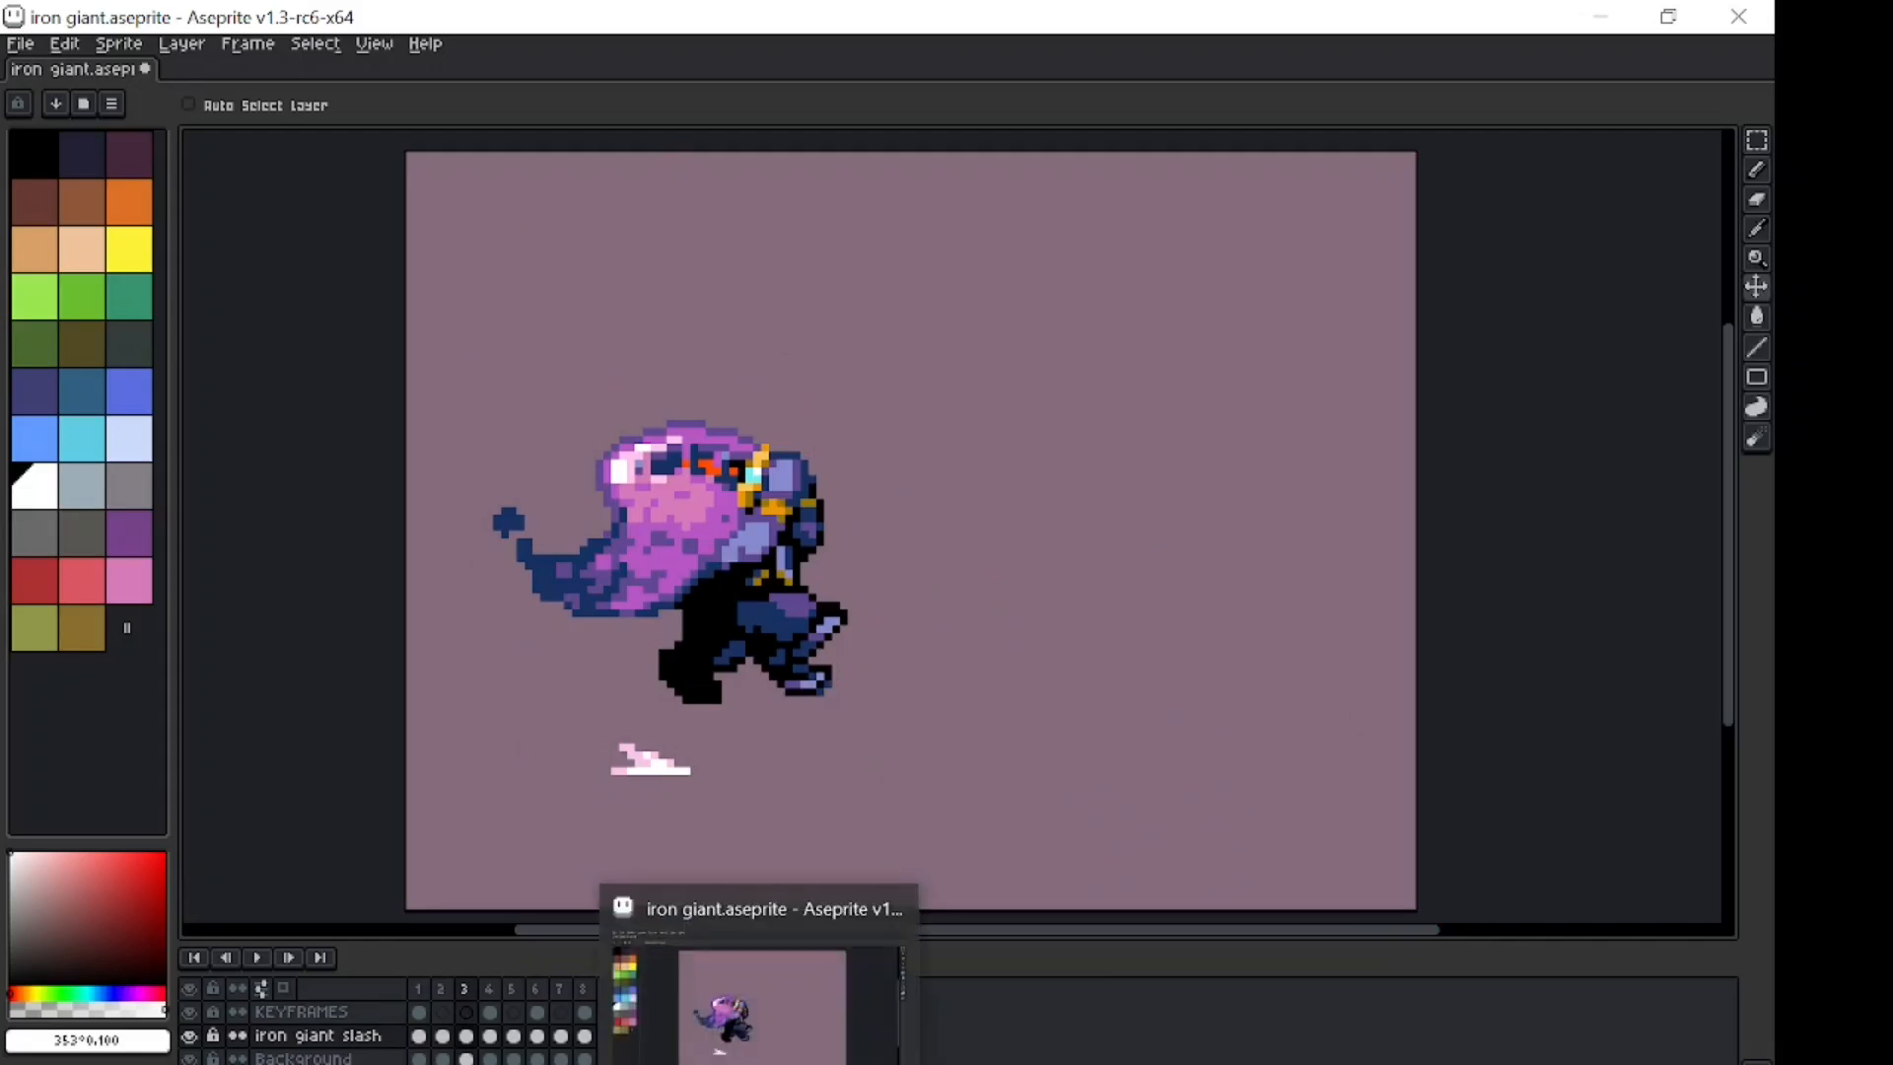
Switch to the browser, review the Bluesky post about the Keyframes extension, and open the linked itch.io page.
left_click(592, 986)
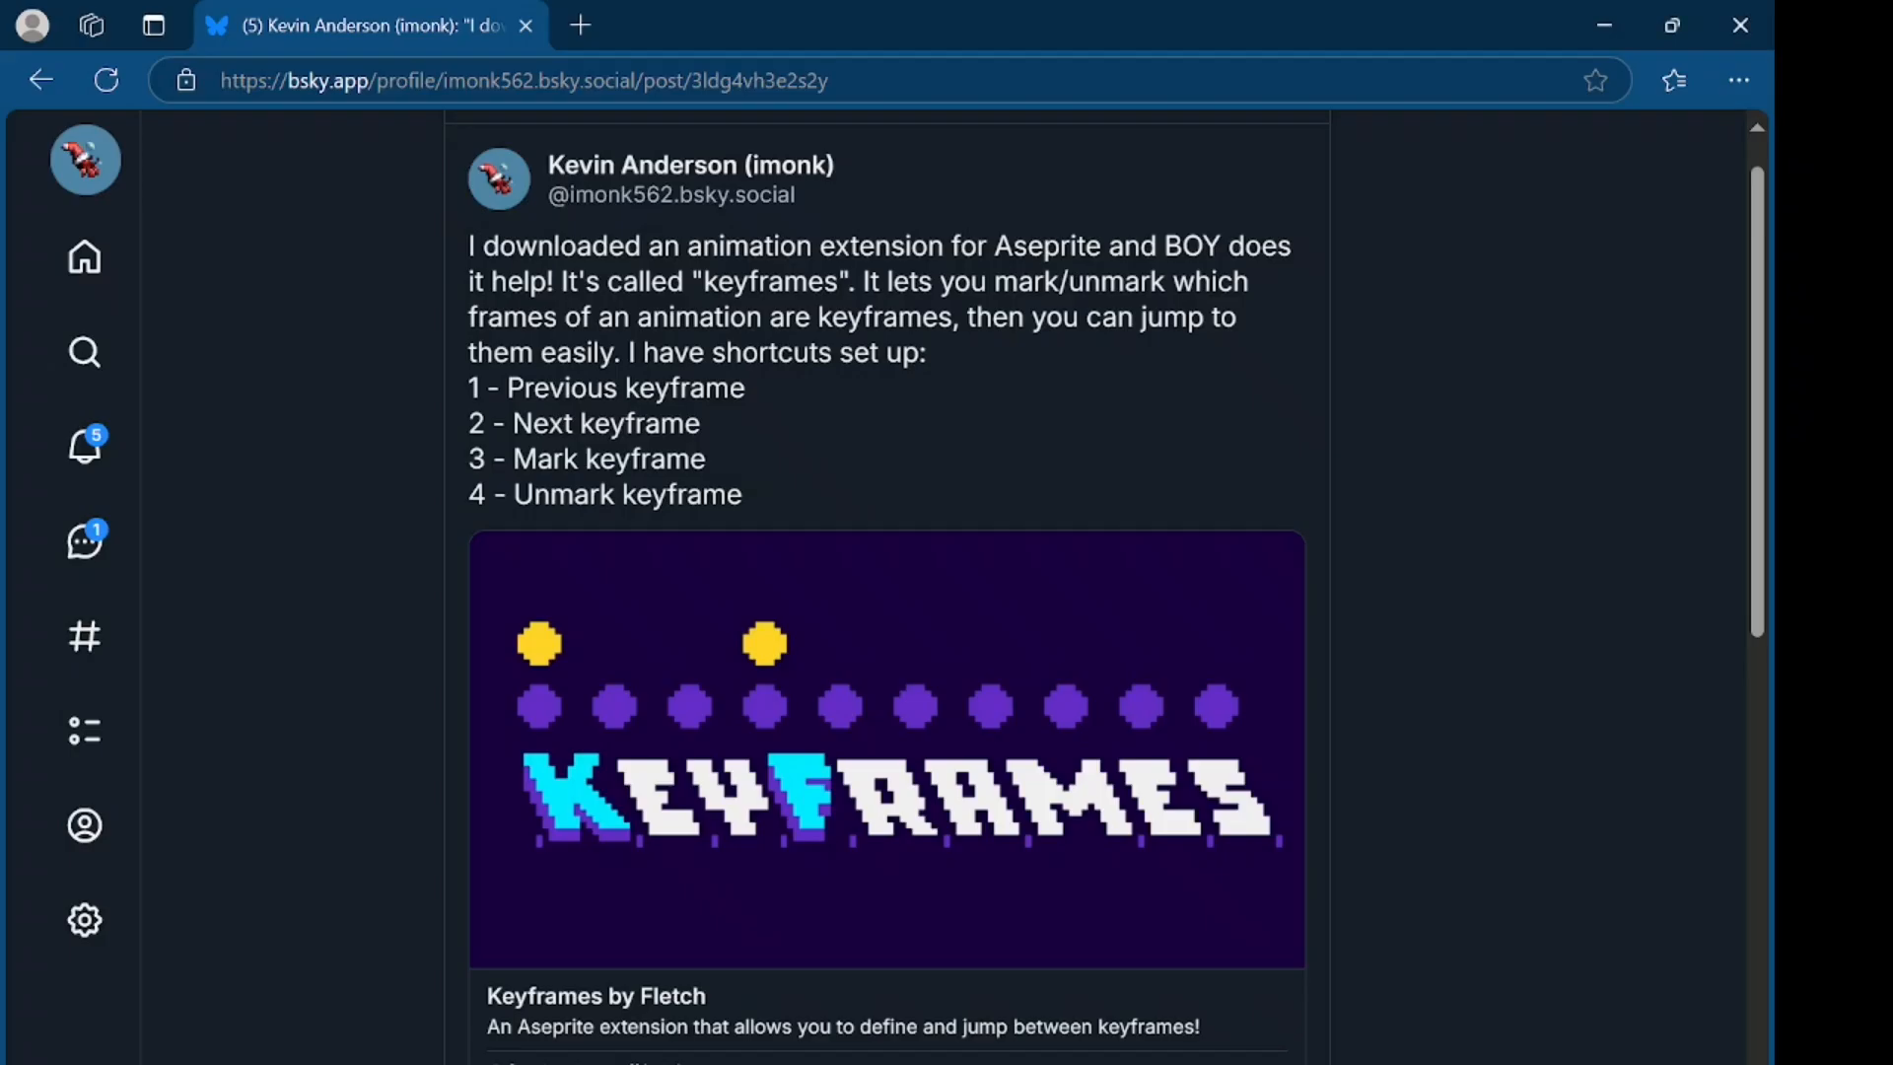
scroll(754, 552, "down", 2)
scroll(749, 498, "up", 2)
scroll(769, 513, "down", 1)
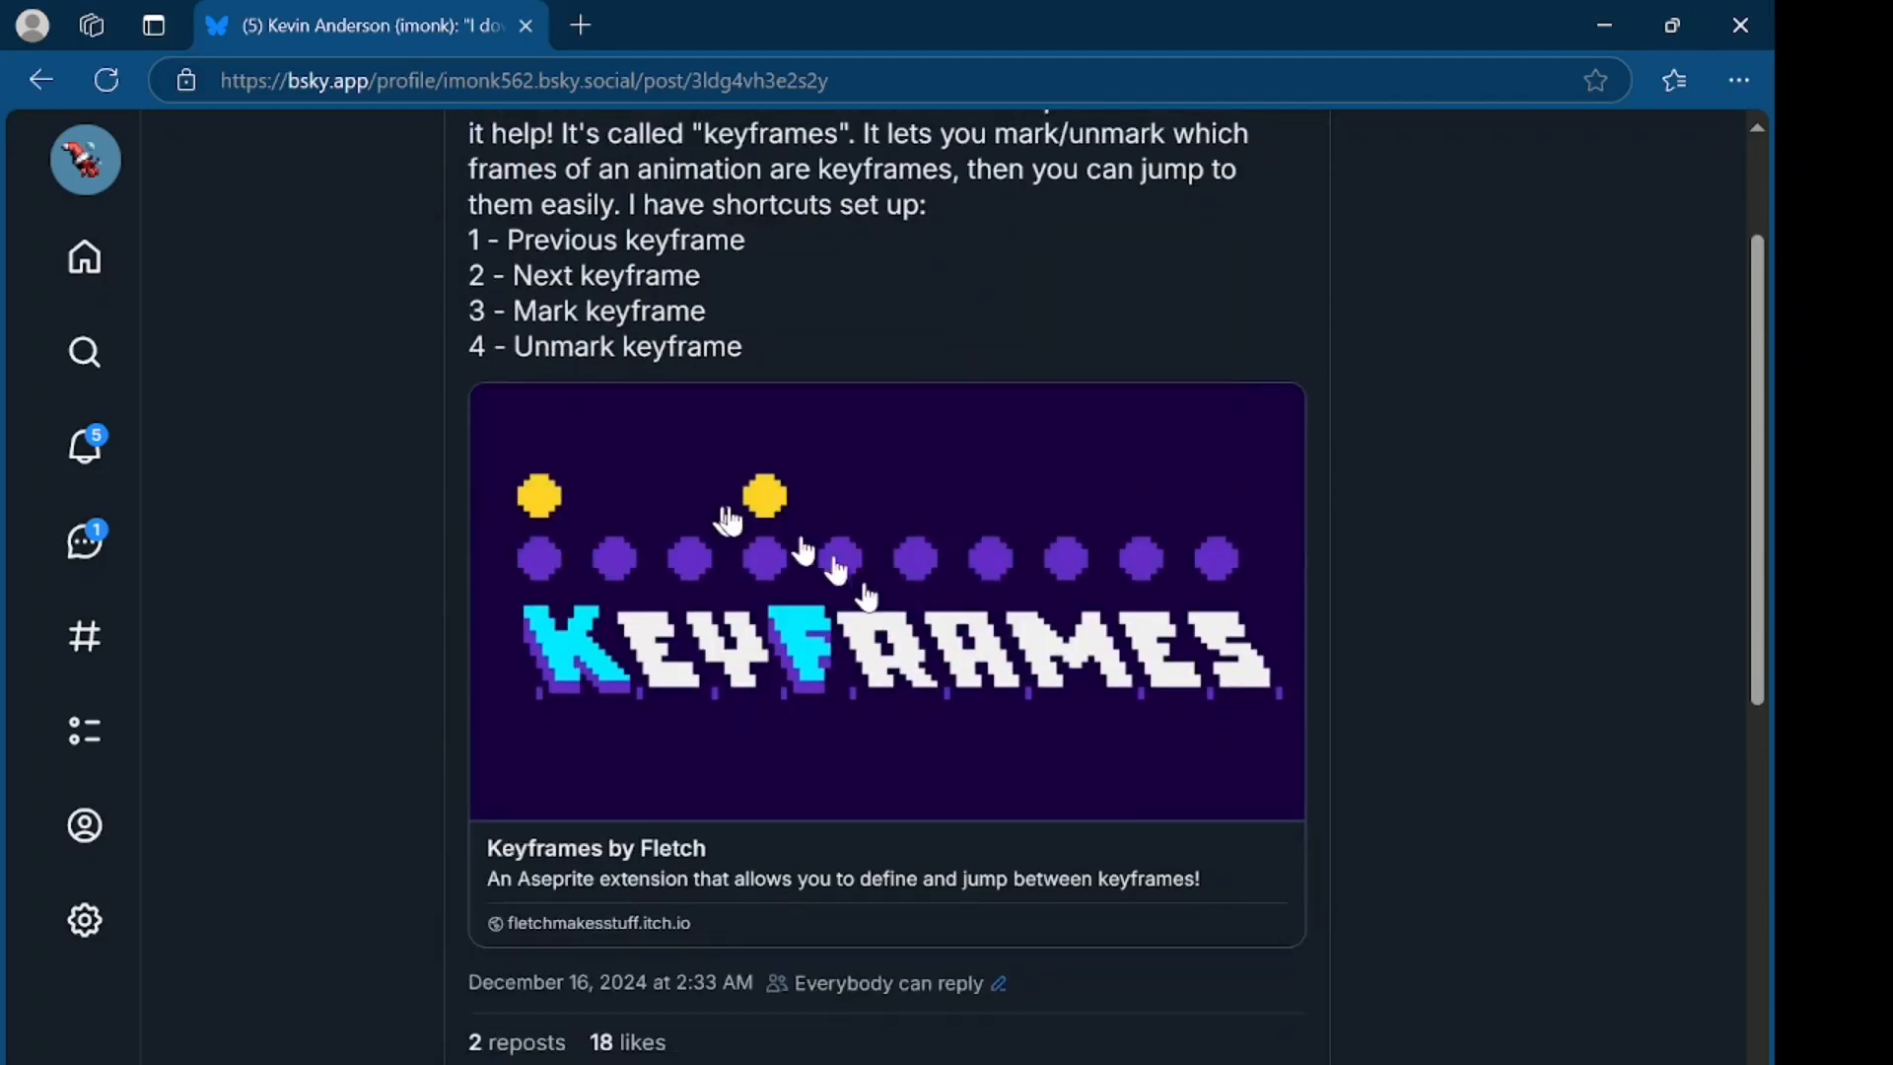
left_click(799, 541)
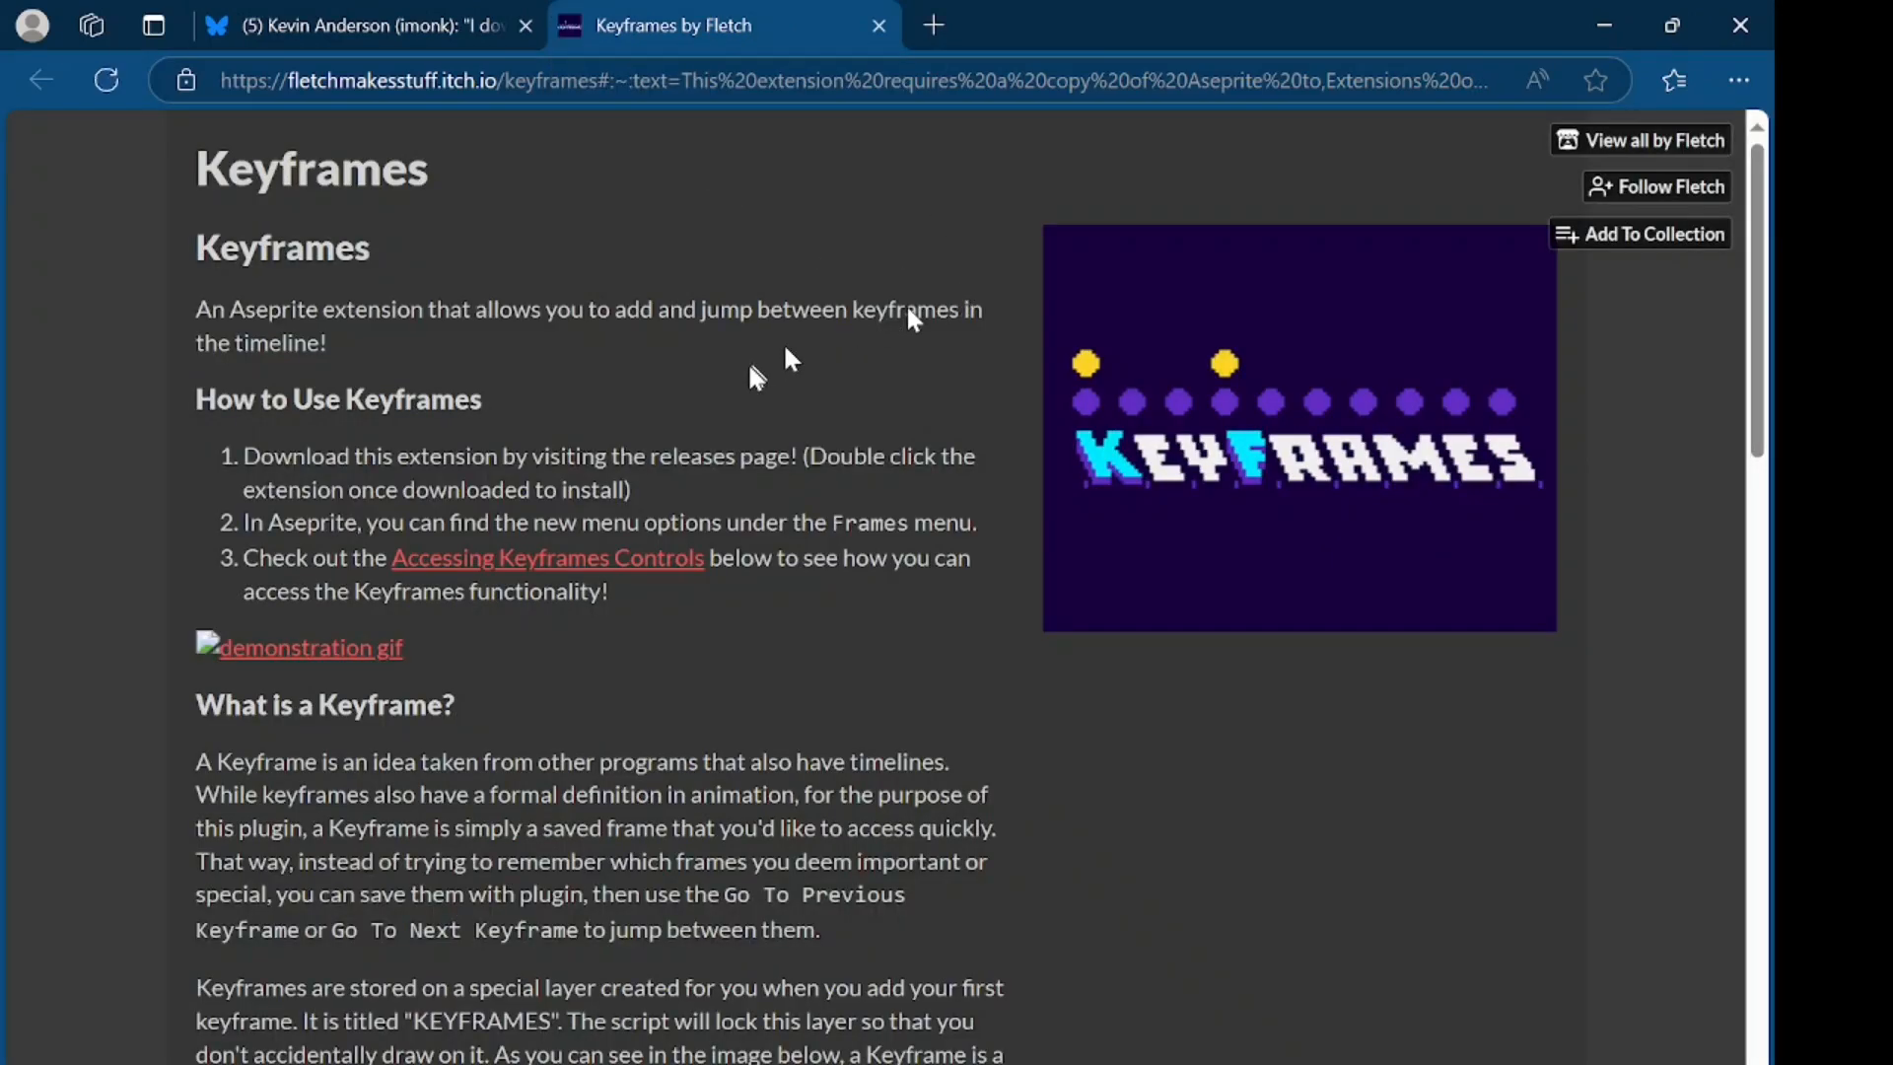
Read through the Keyframes extension page, covering how to install it, how to use it and what a keyframe is.
scroll(754, 379, "down", 1)
scroll(755, 378, "up", 1)
scroll(927, 404, "down", 3)
scroll(930, 406, "down", 8)
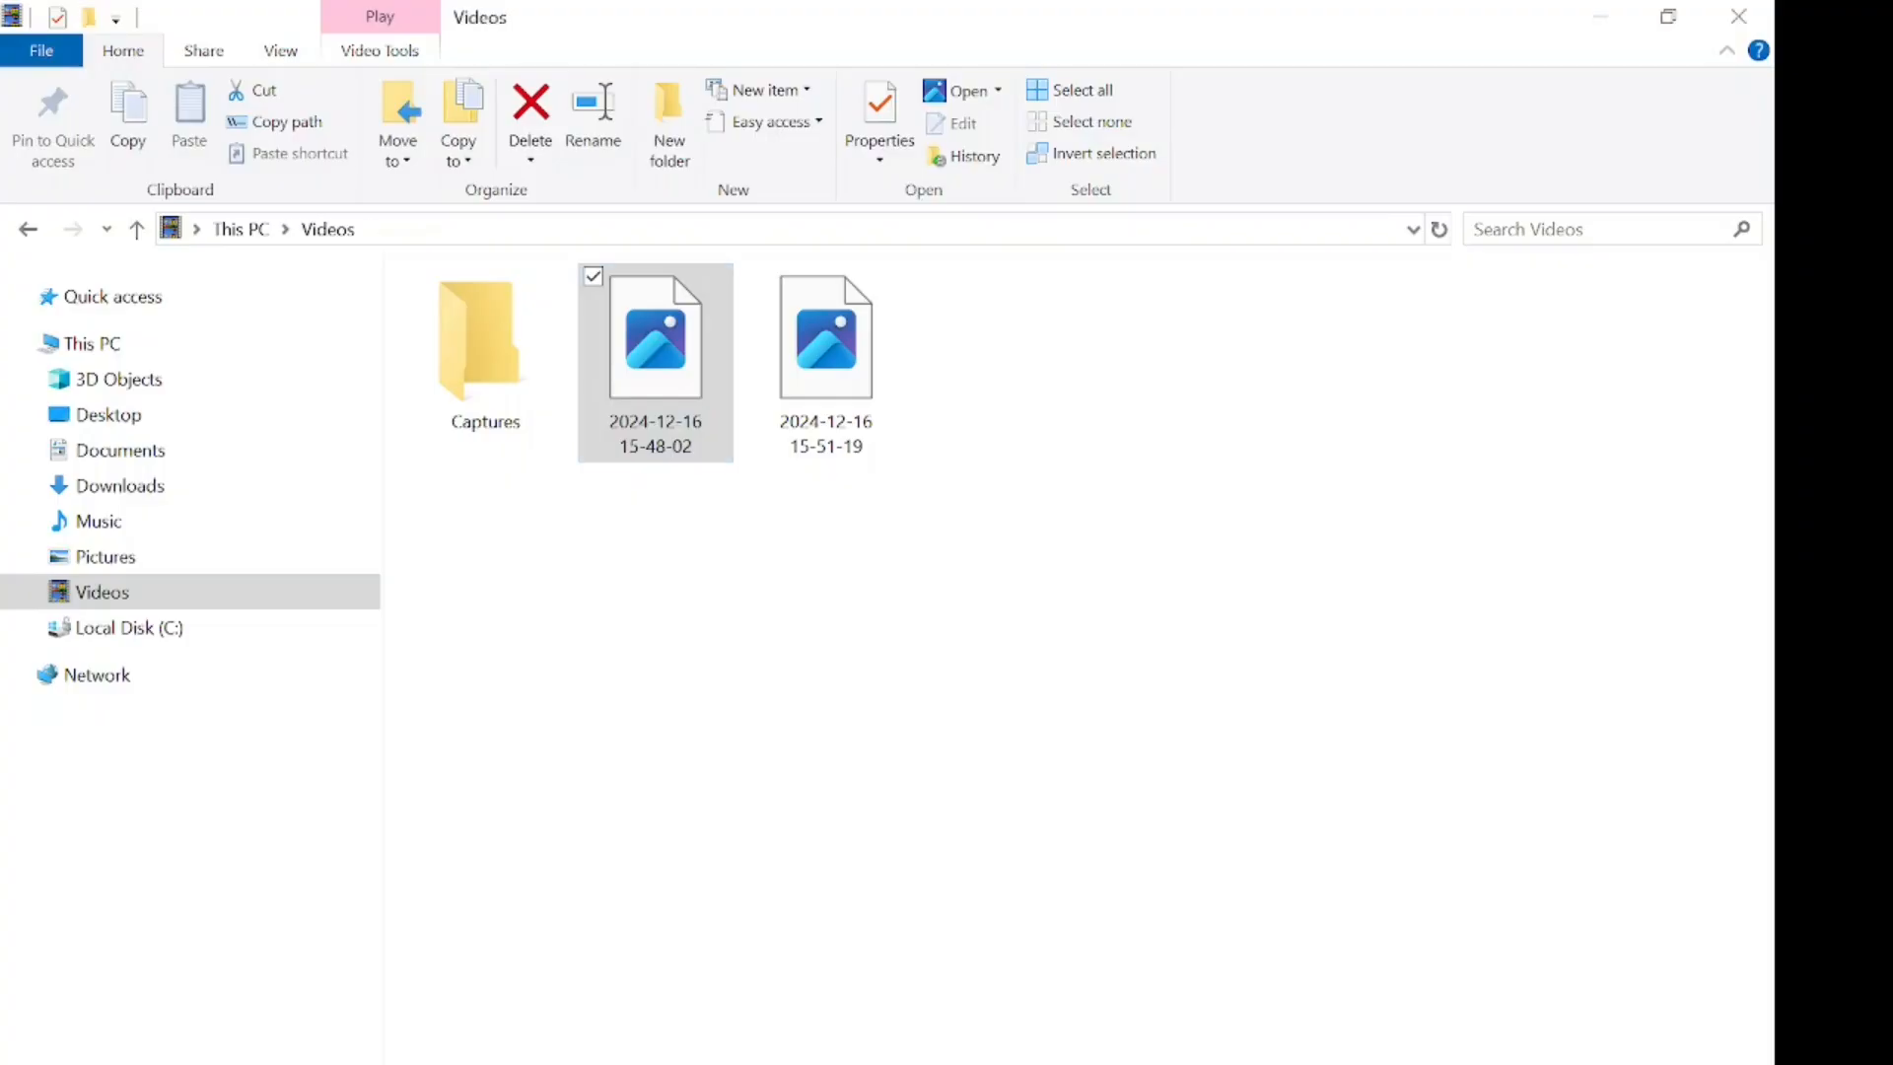
Switch to File Explorer, check the Downloads folder, and open the extensions folder under C:\Program Files\Aseprite.
left_click(157, 506)
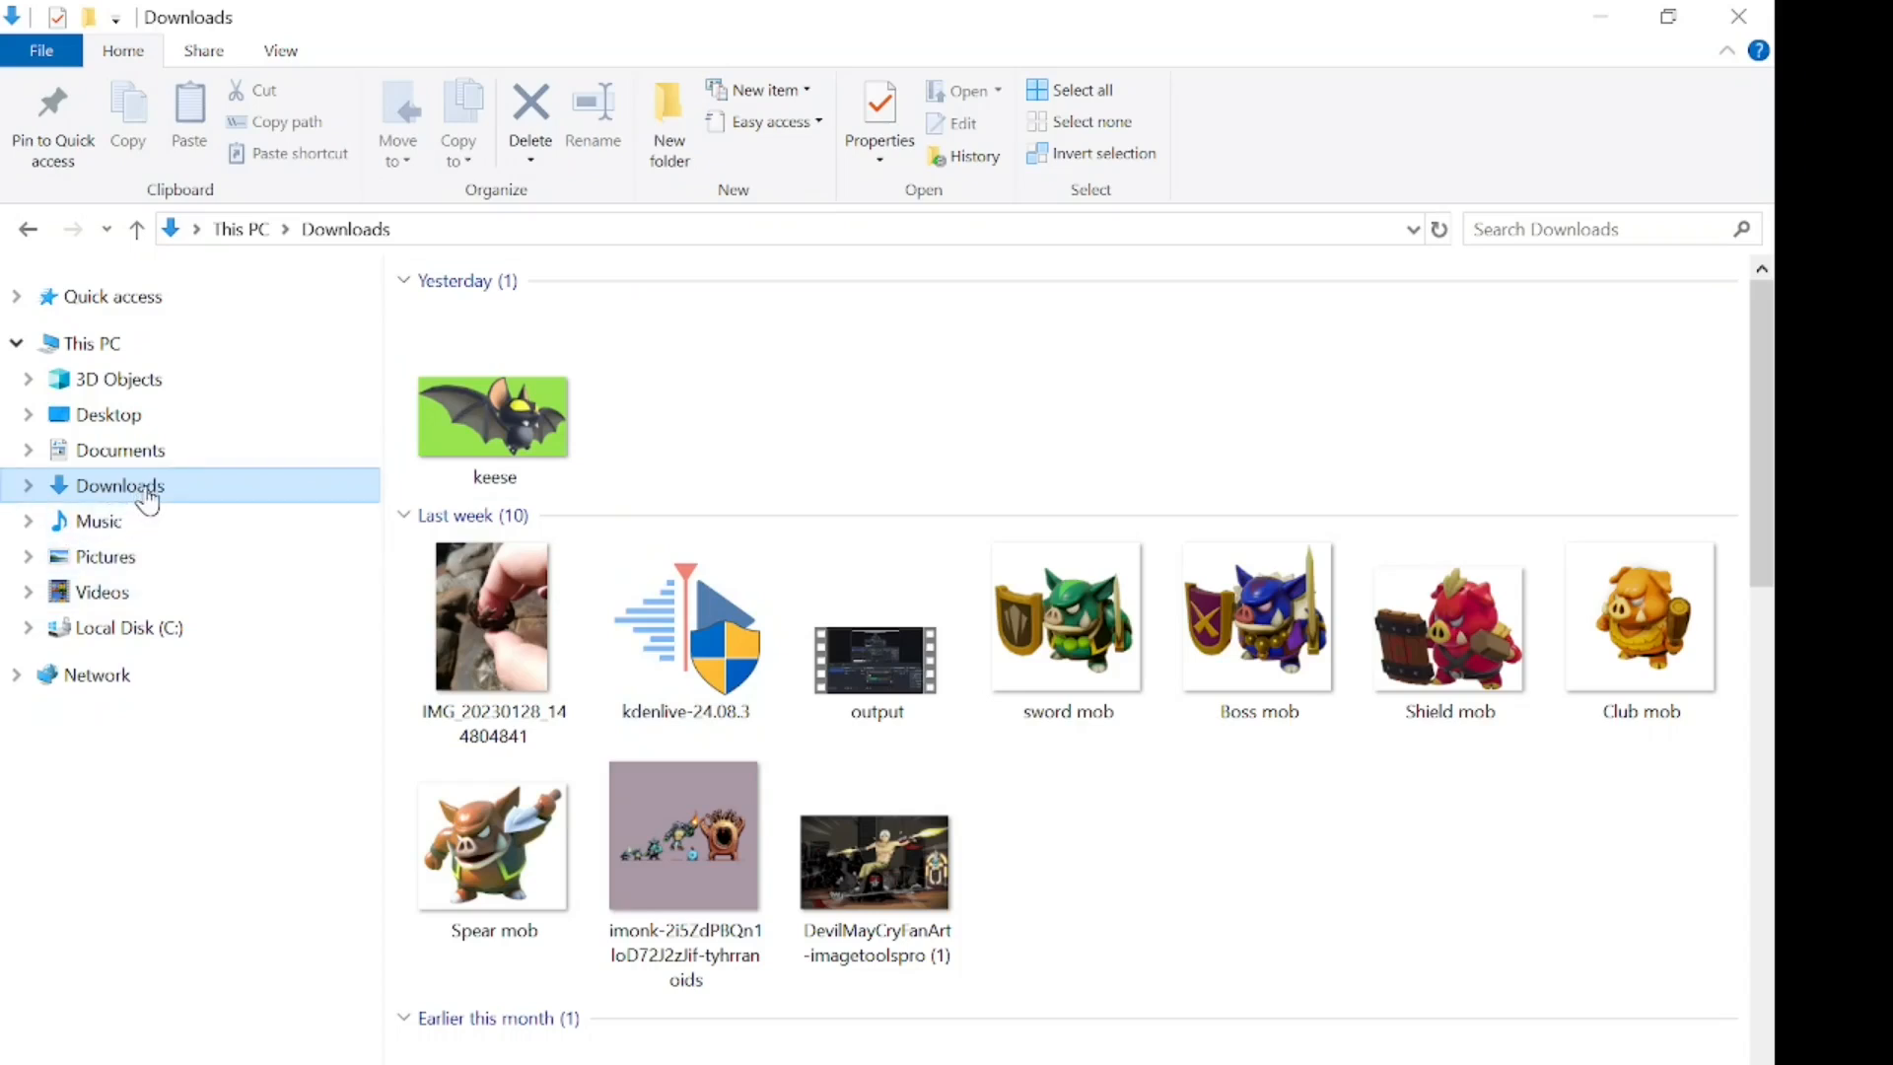
left_click(168, 630)
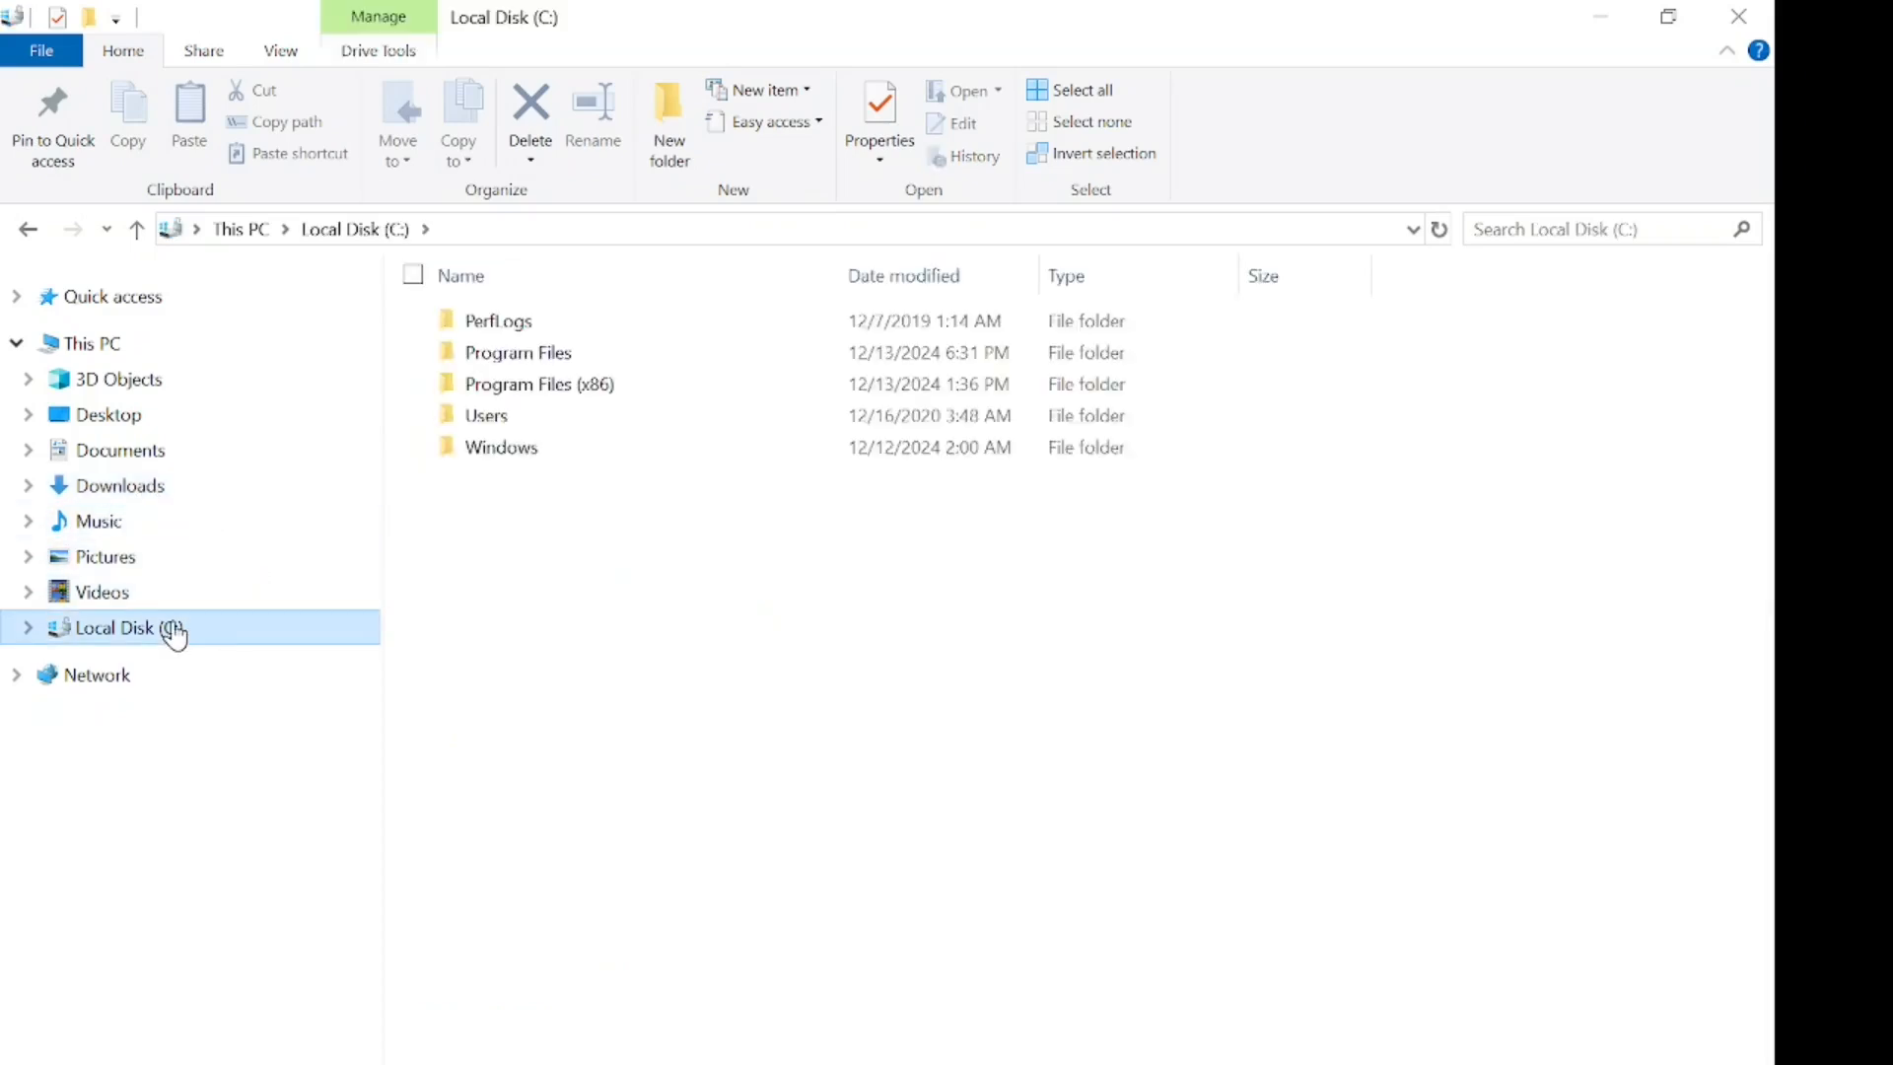
double_click(501, 355)
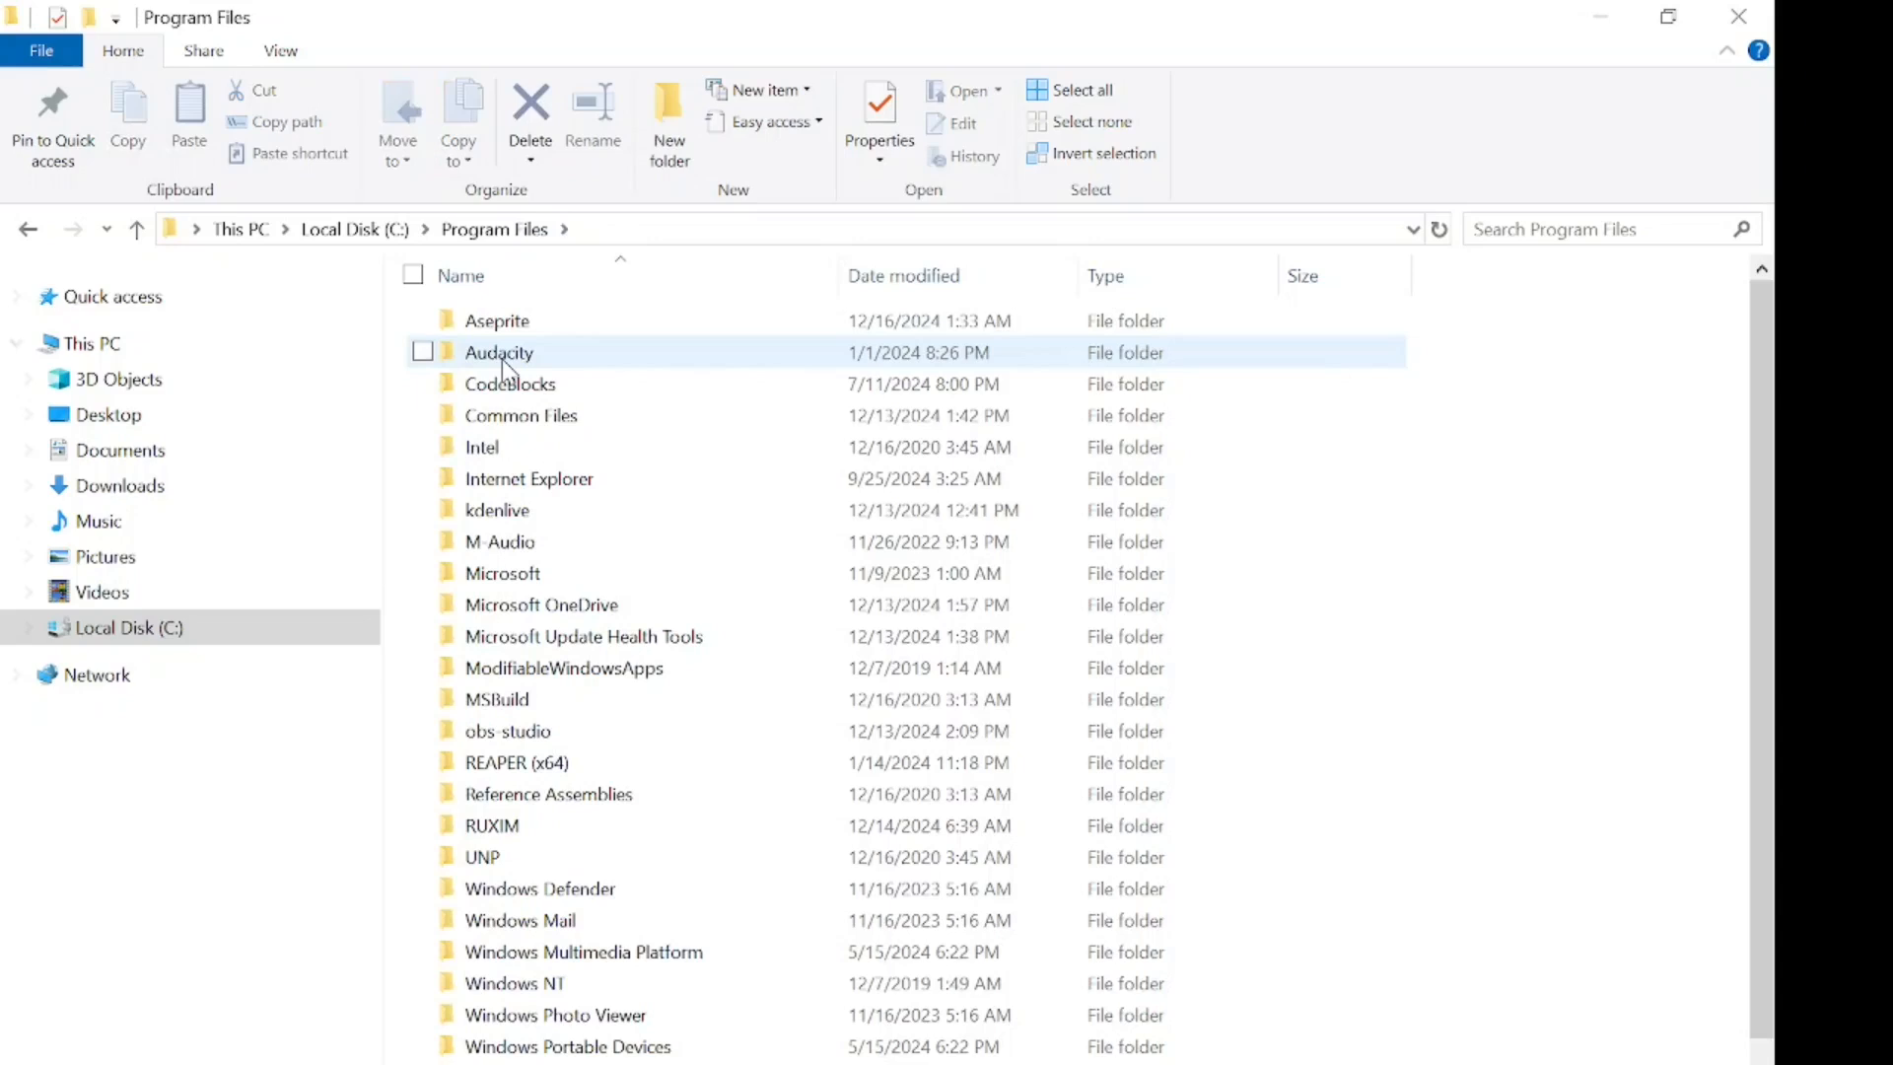
double_click(498, 323)
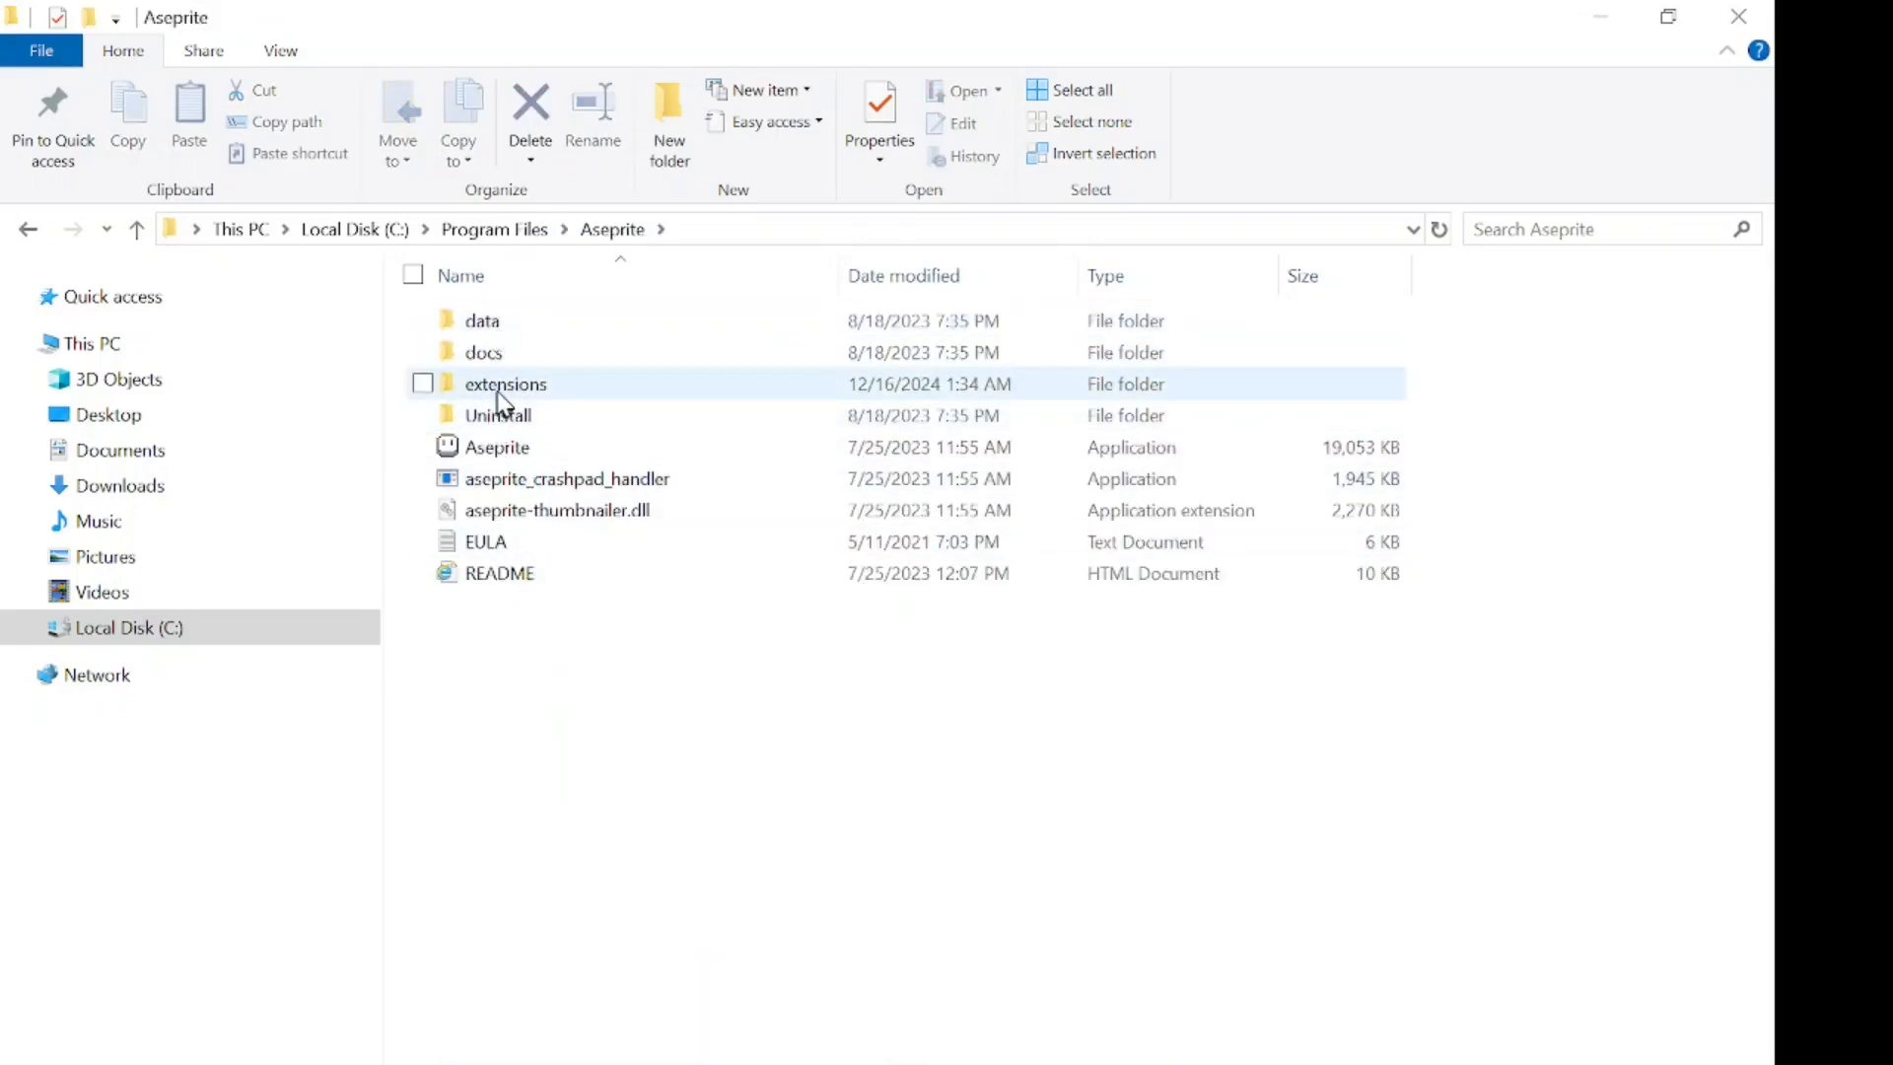
double_click(538, 390)
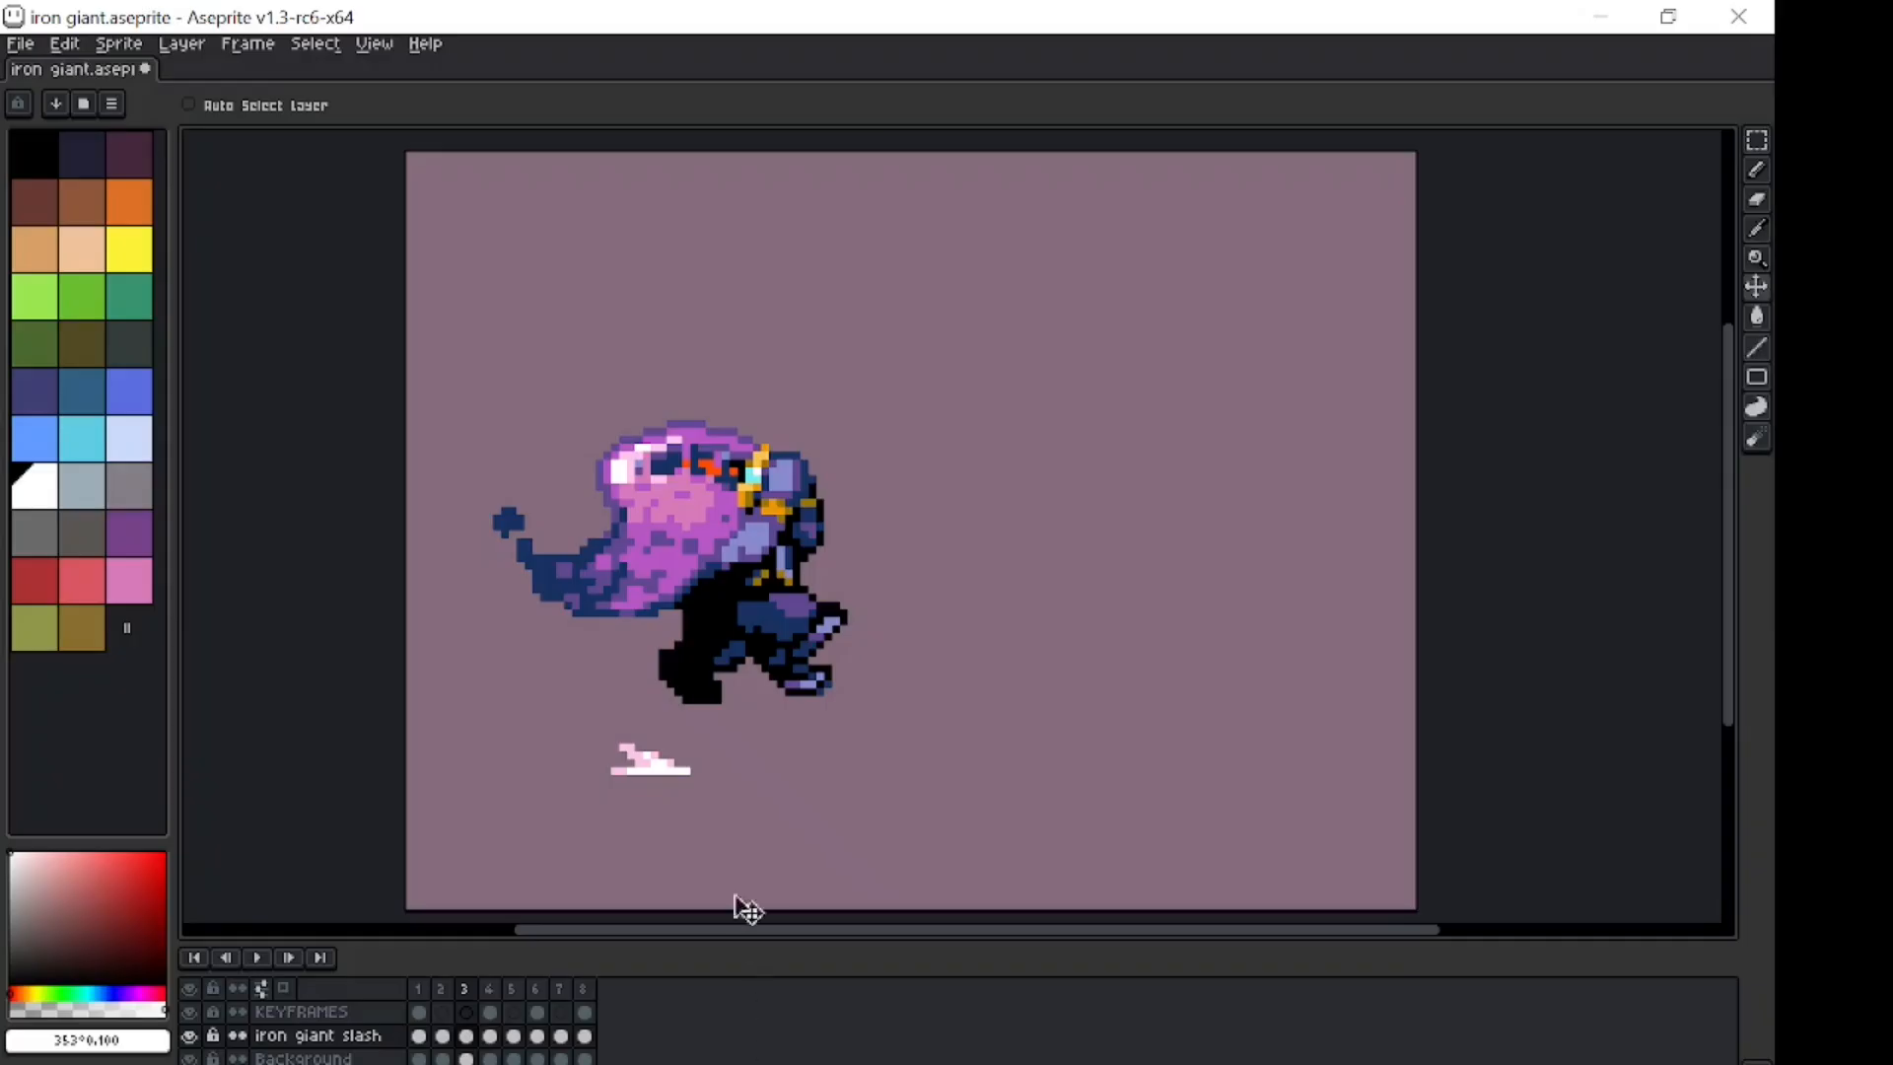
Switch back to Aseprite and start adding an extension from the Extensions preferences.
left_click(83, 44)
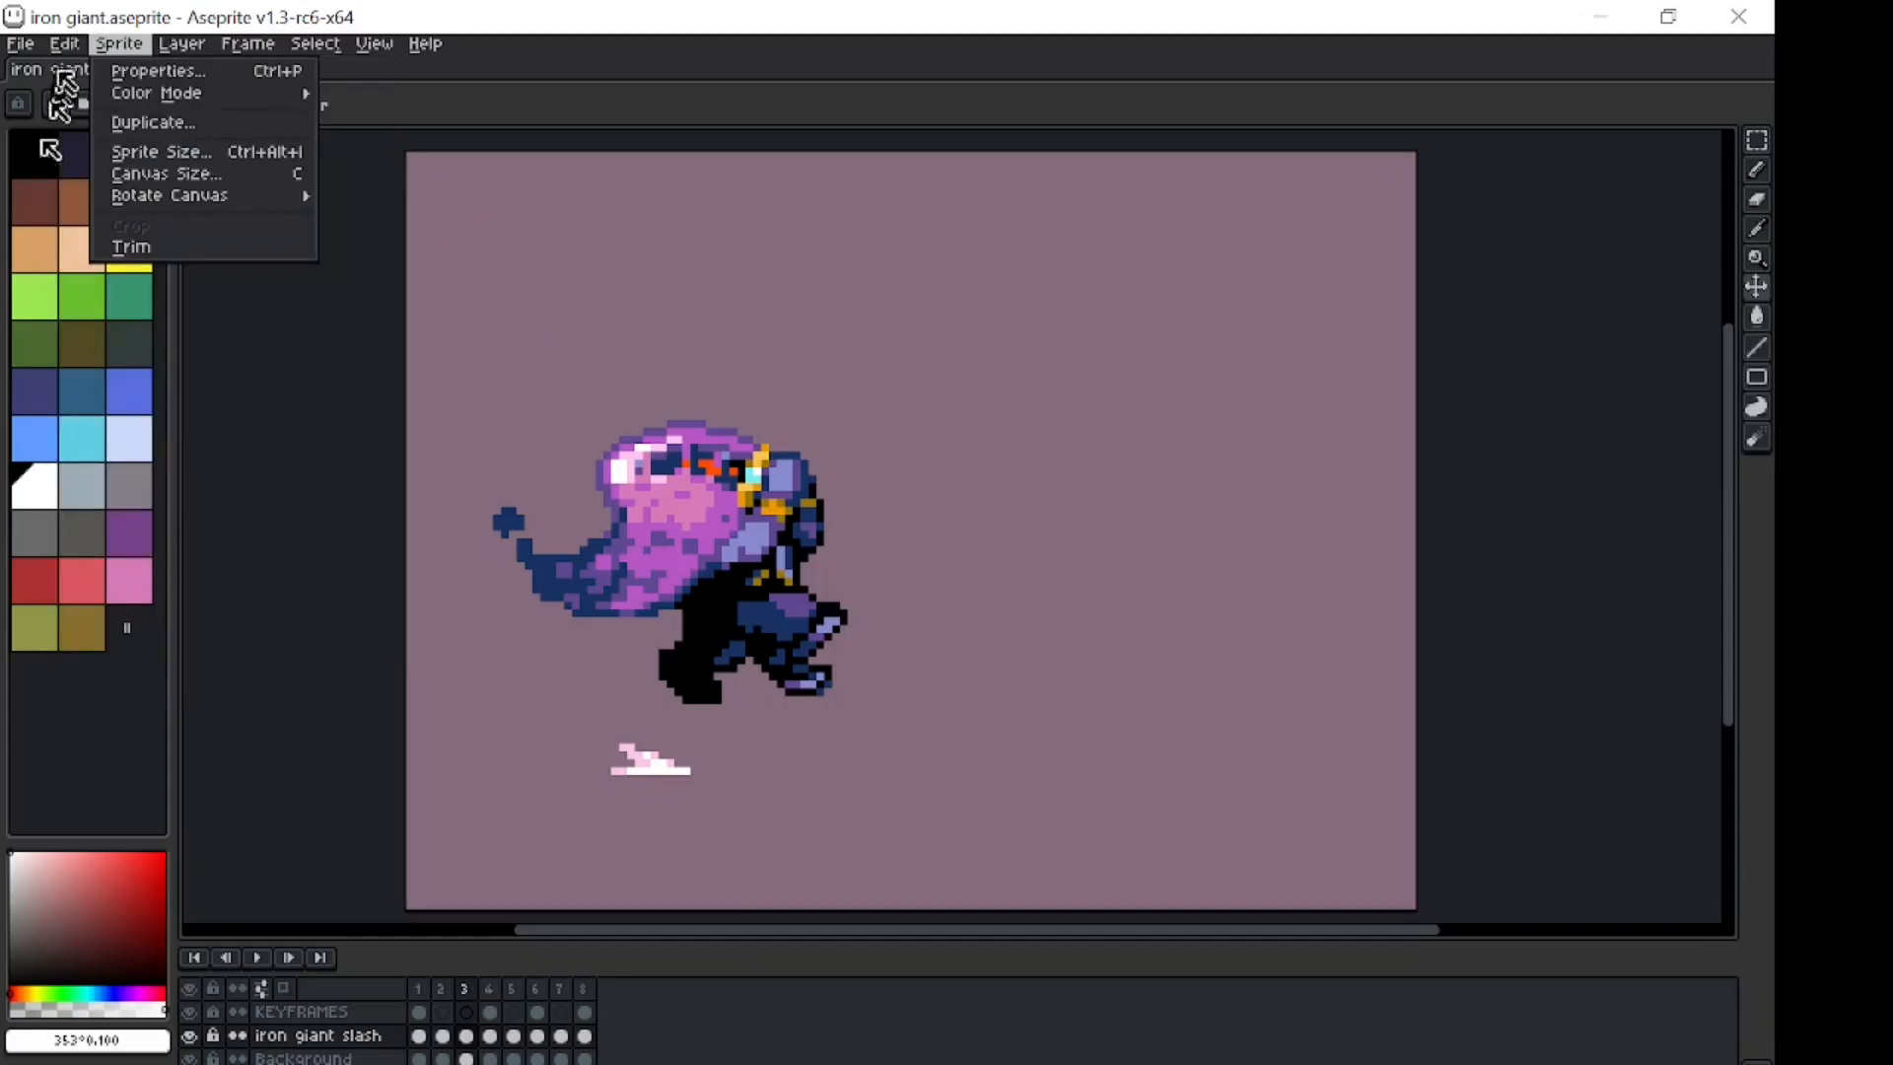
left_click(139, 640)
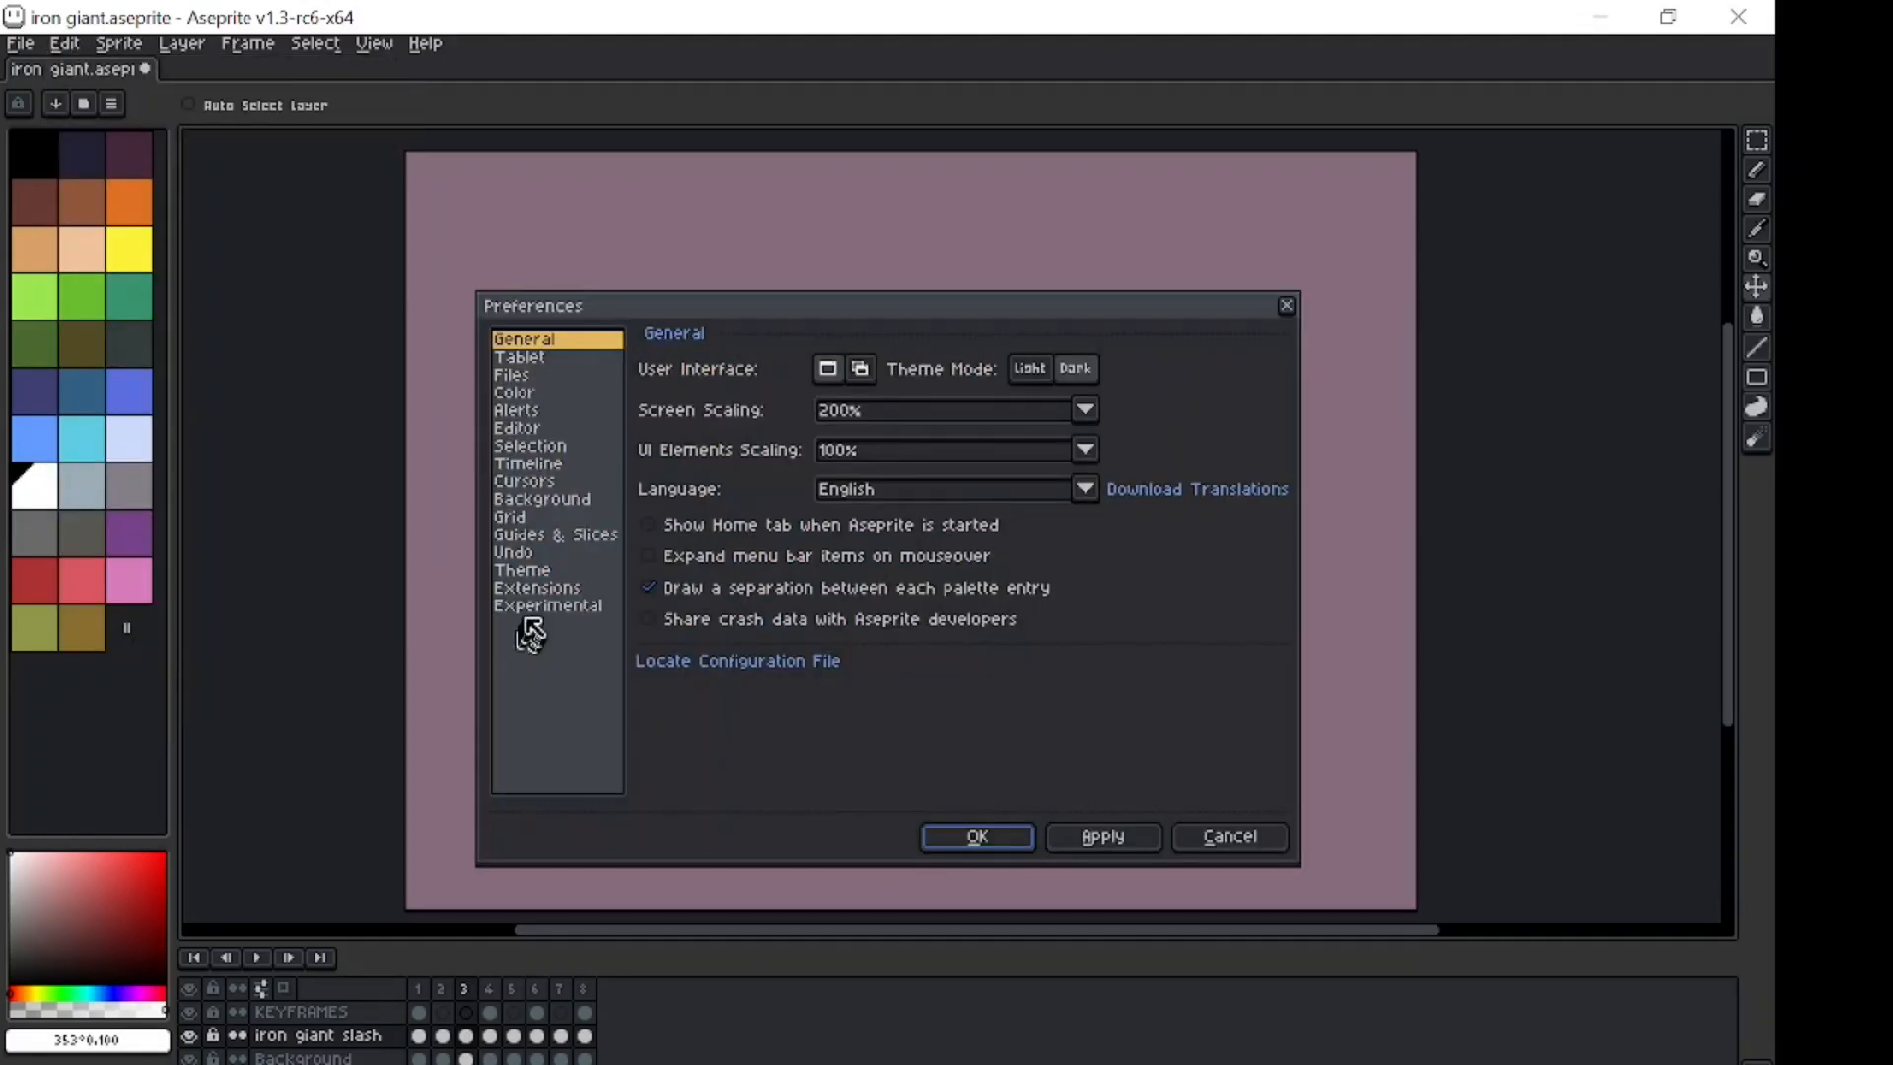
left_click(534, 589)
left_click(692, 778)
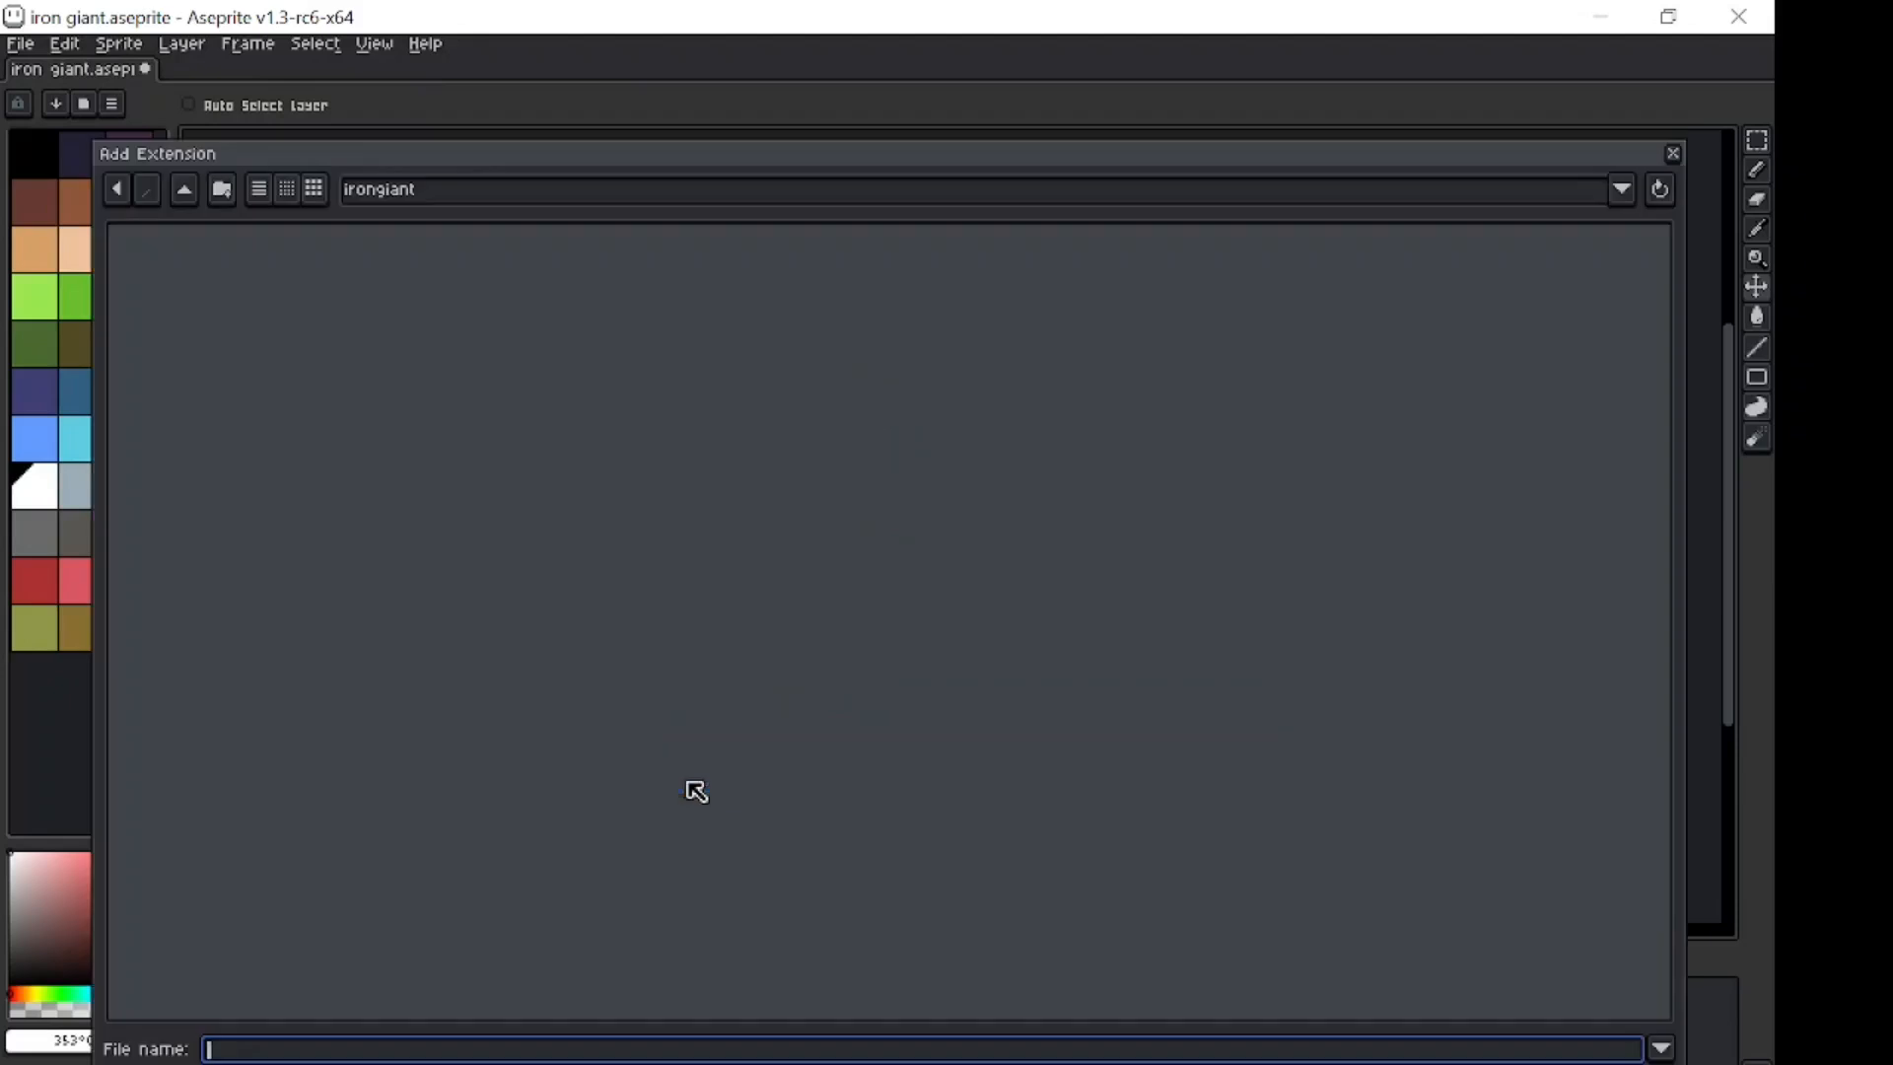
Choose keyframes.aseprite-extension from the Program Files\Aseprite\extensions folder on drive C as the extension to add, and dismiss the preferences.
left_click(197, 194)
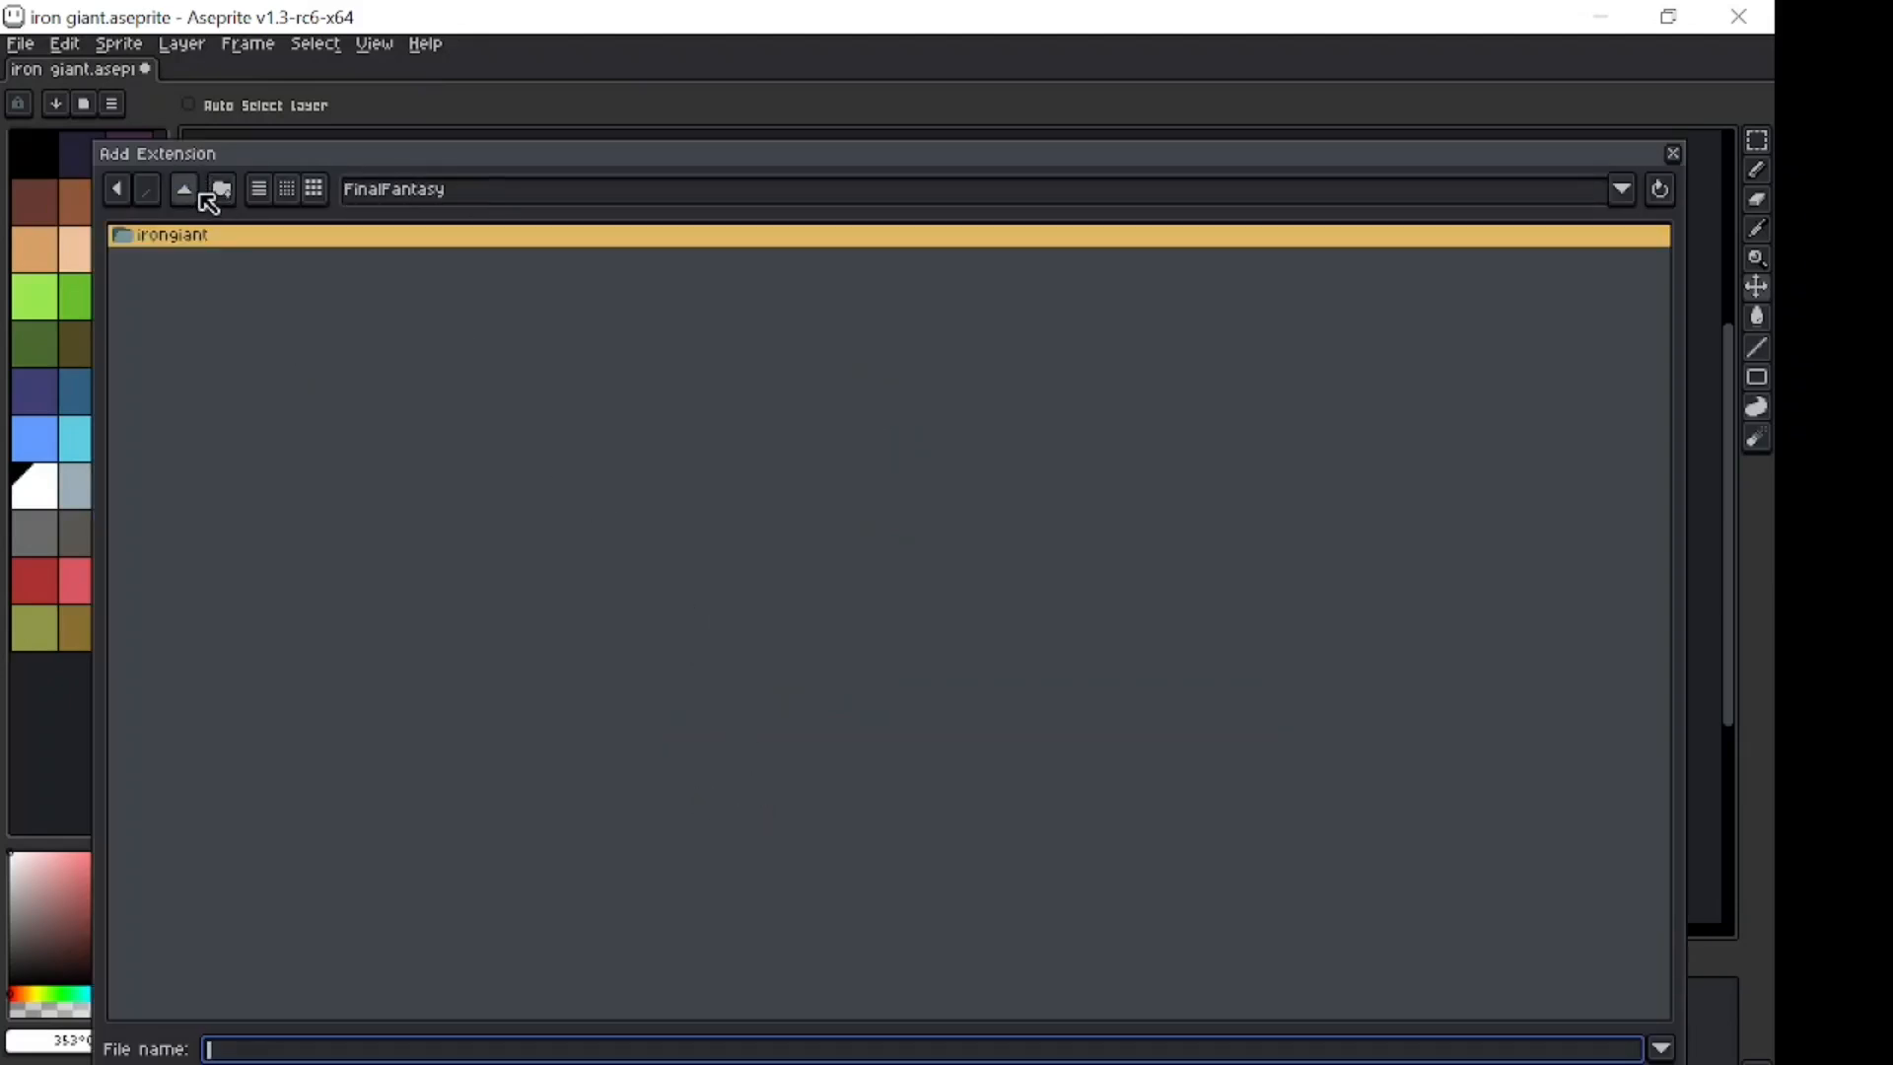
left_click(198, 195)
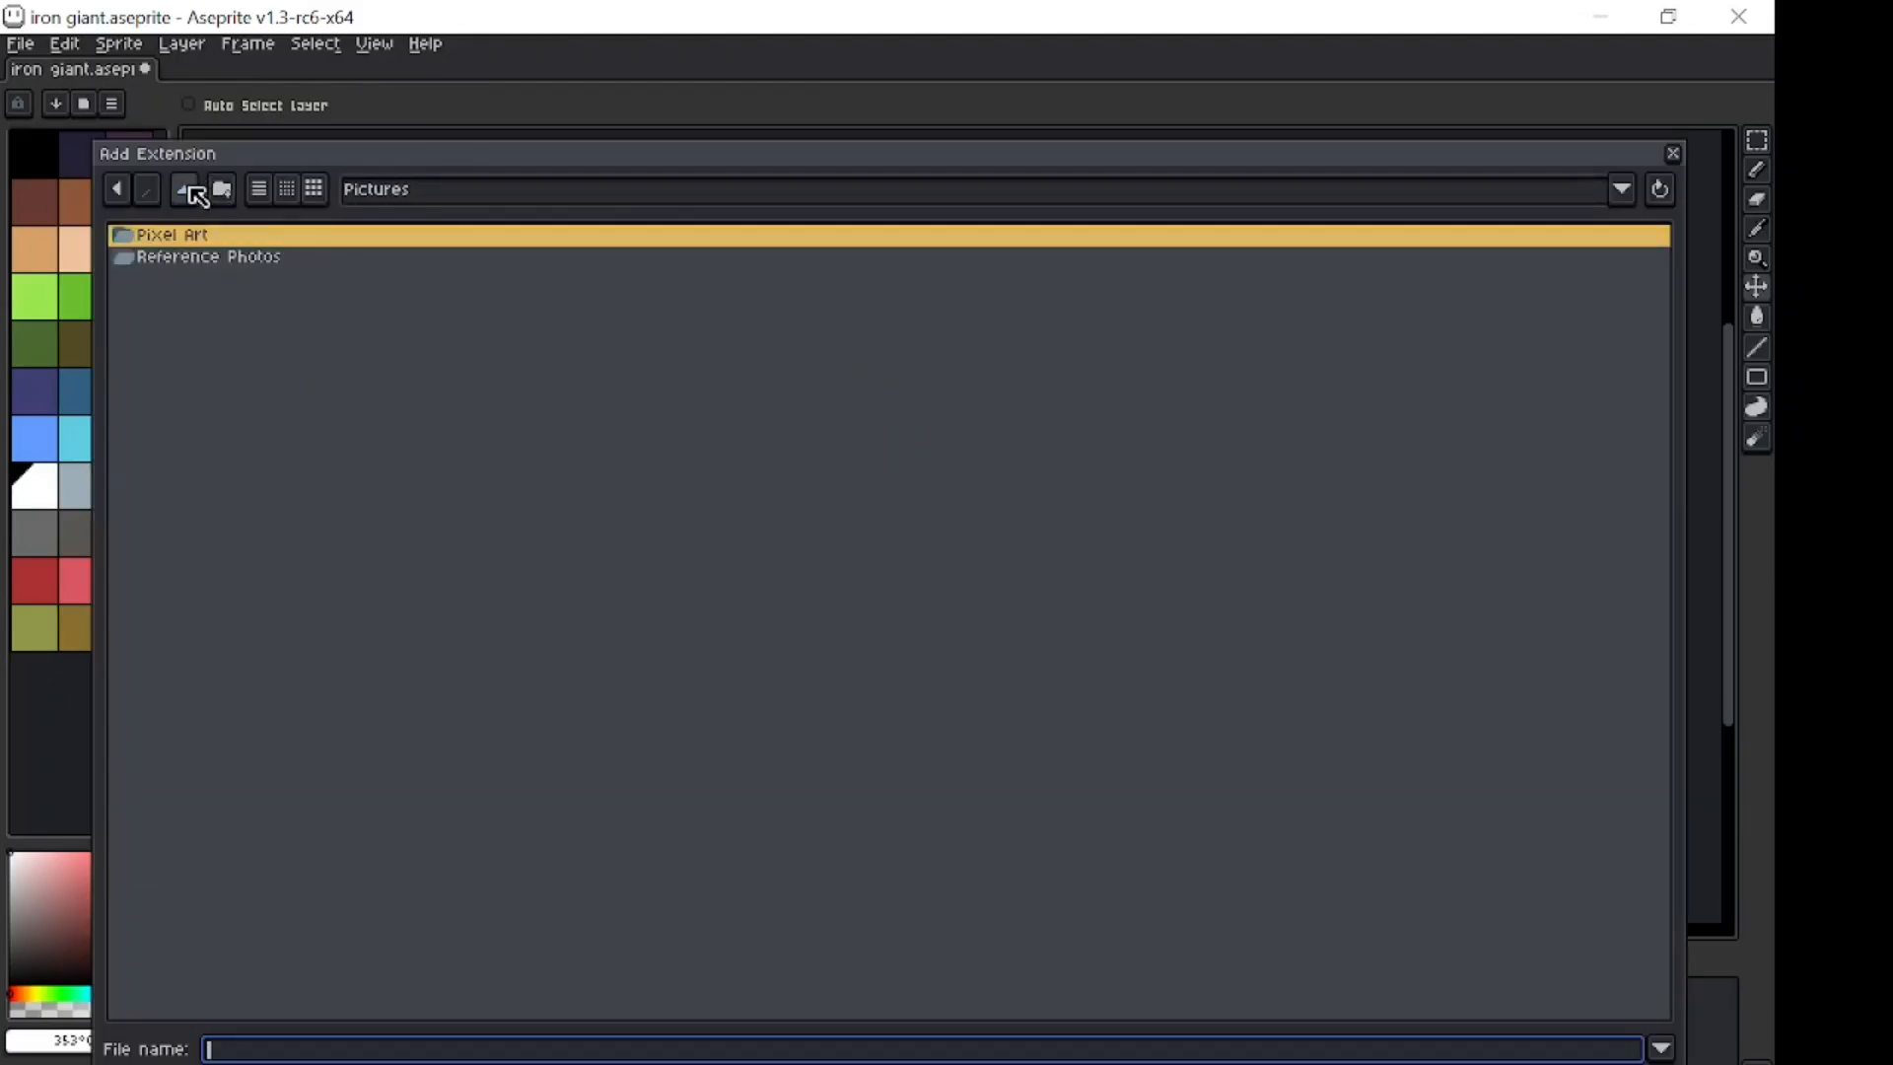
left_click(197, 194)
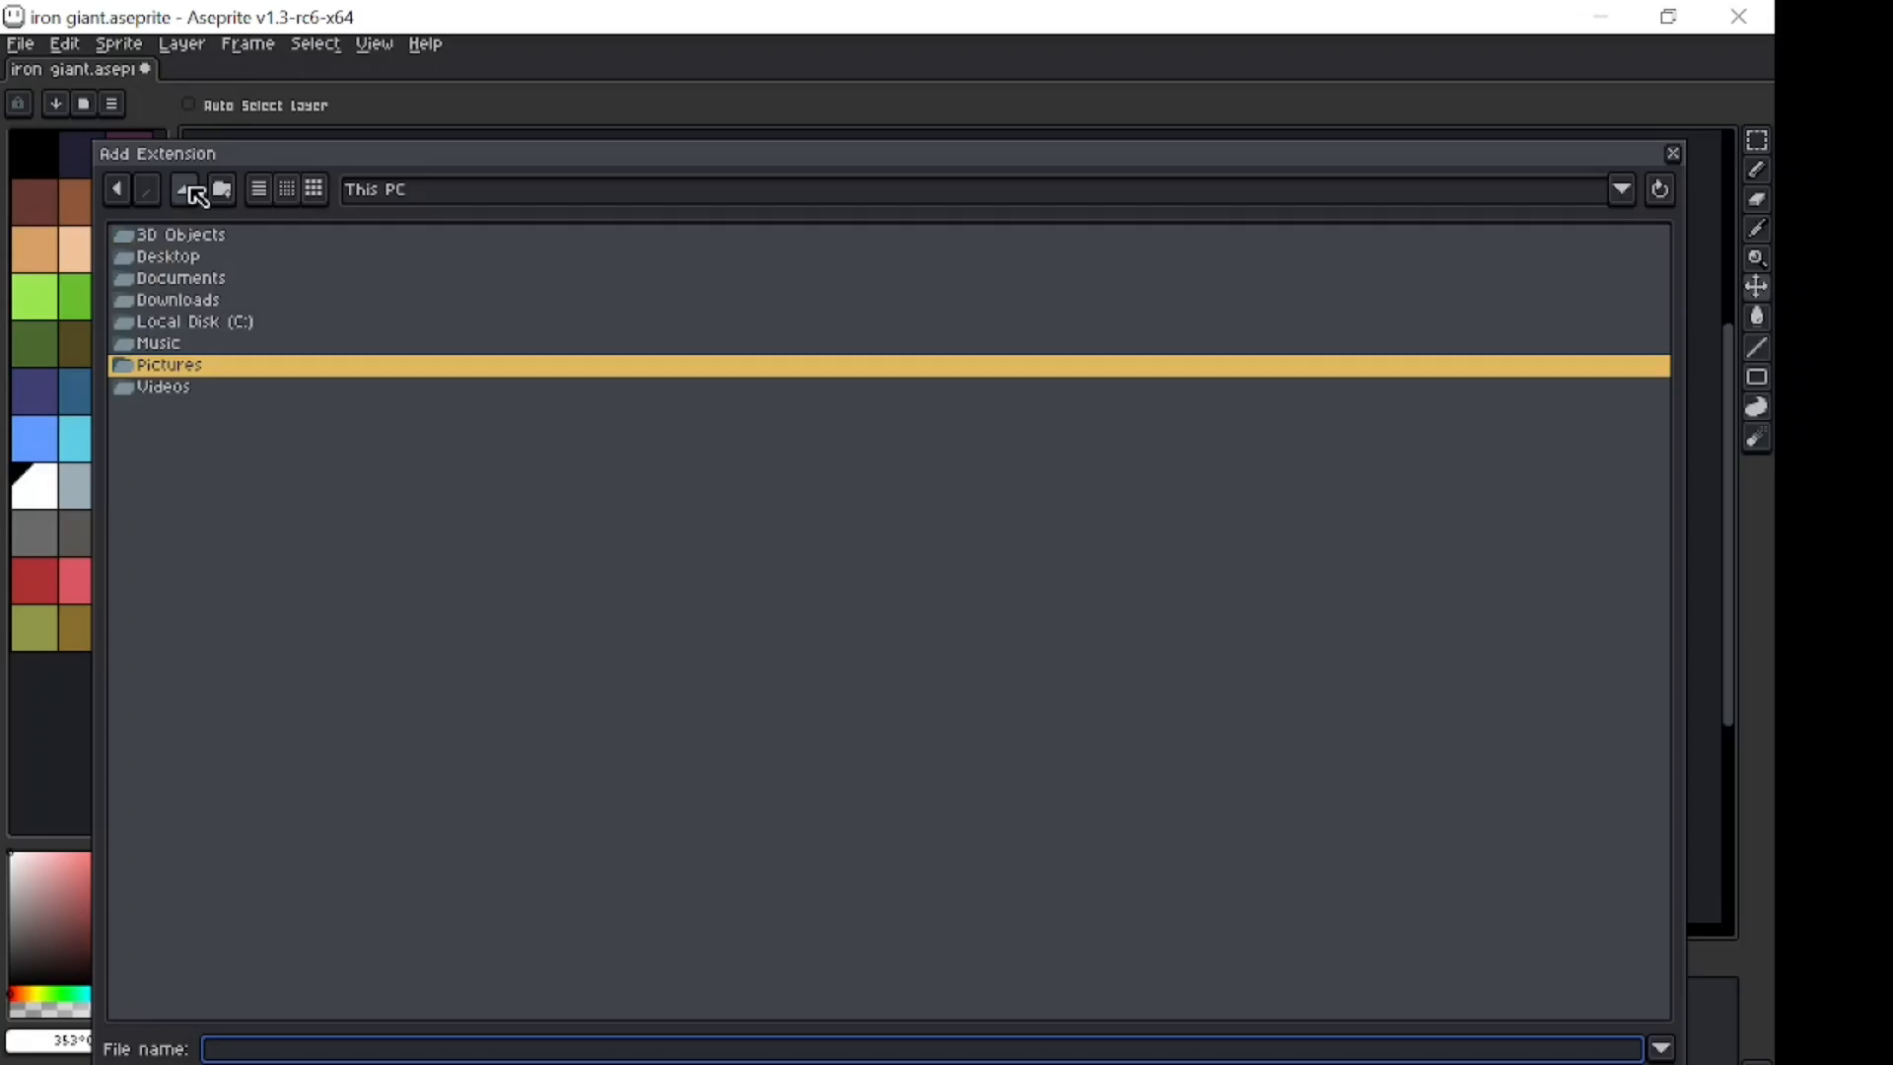
double_click(198, 323)
double_click(198, 256)
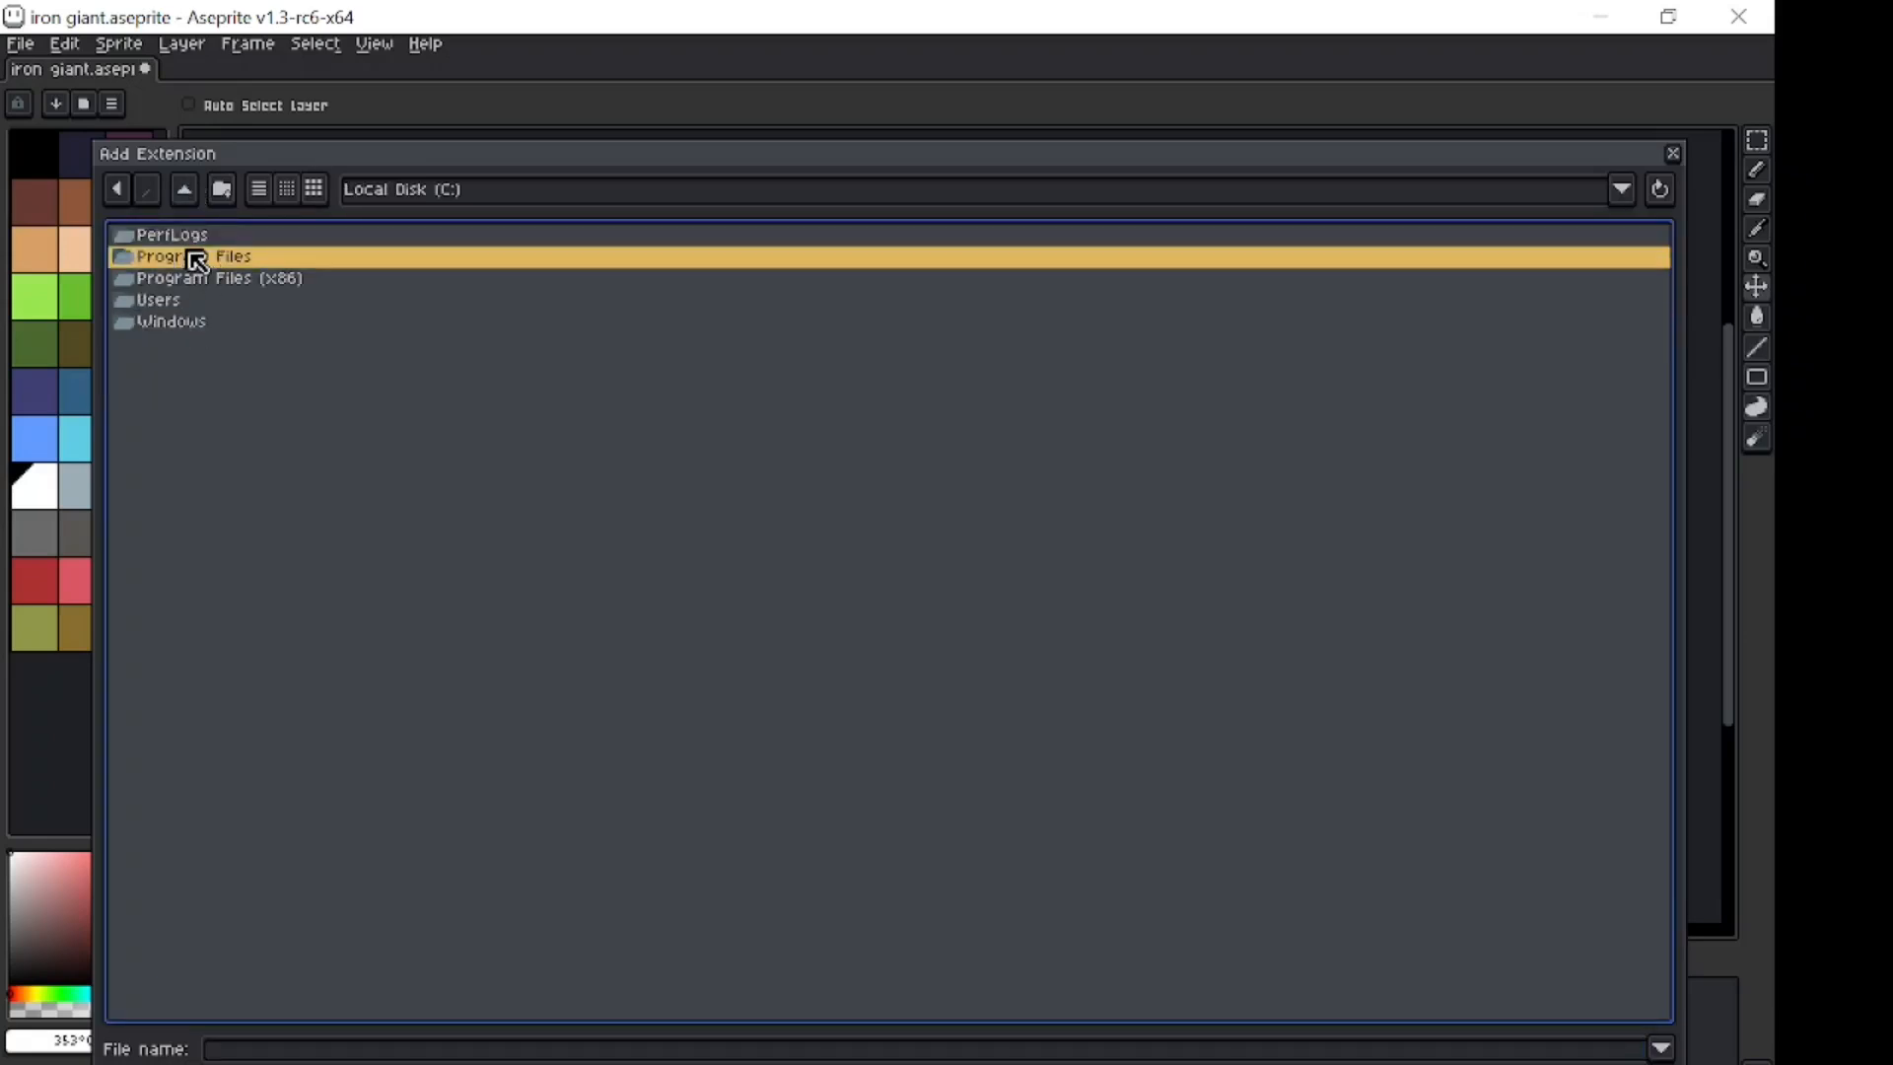
double_click(187, 238)
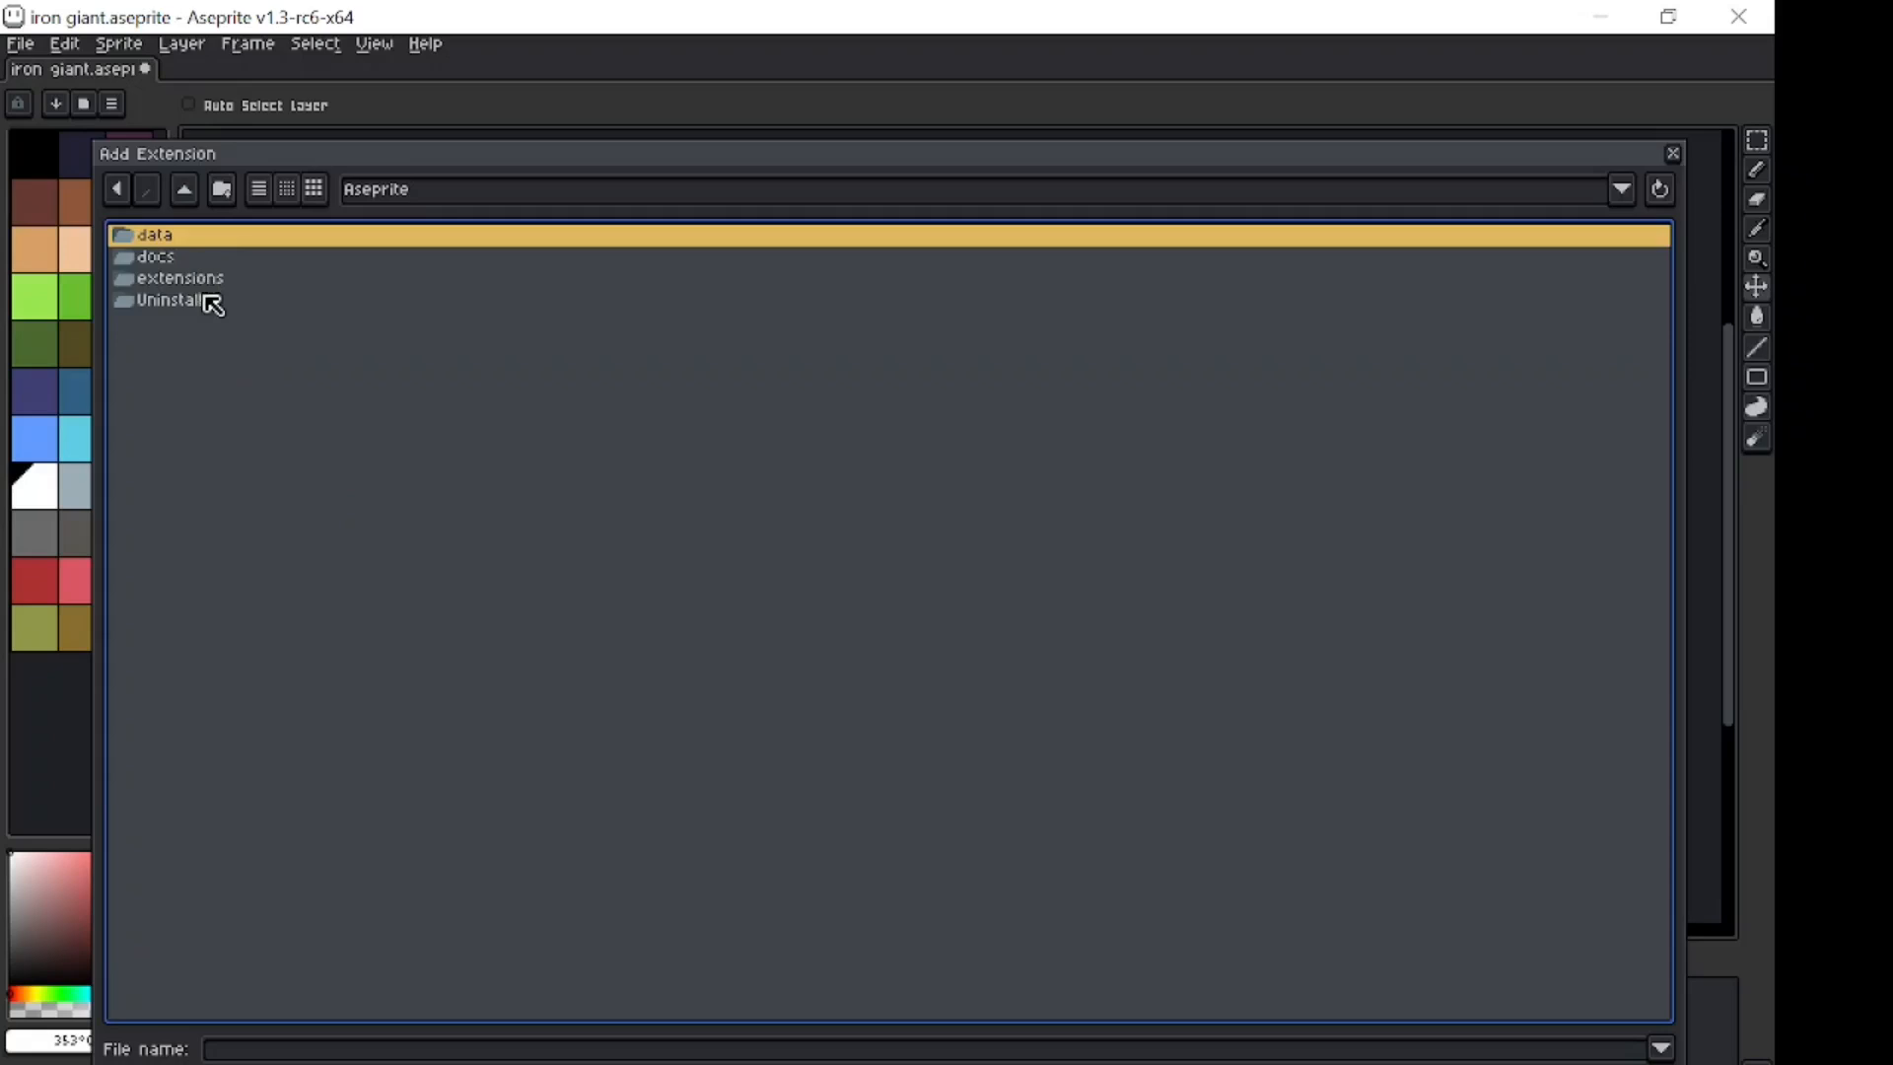
double_click(193, 284)
left_click(233, 245)
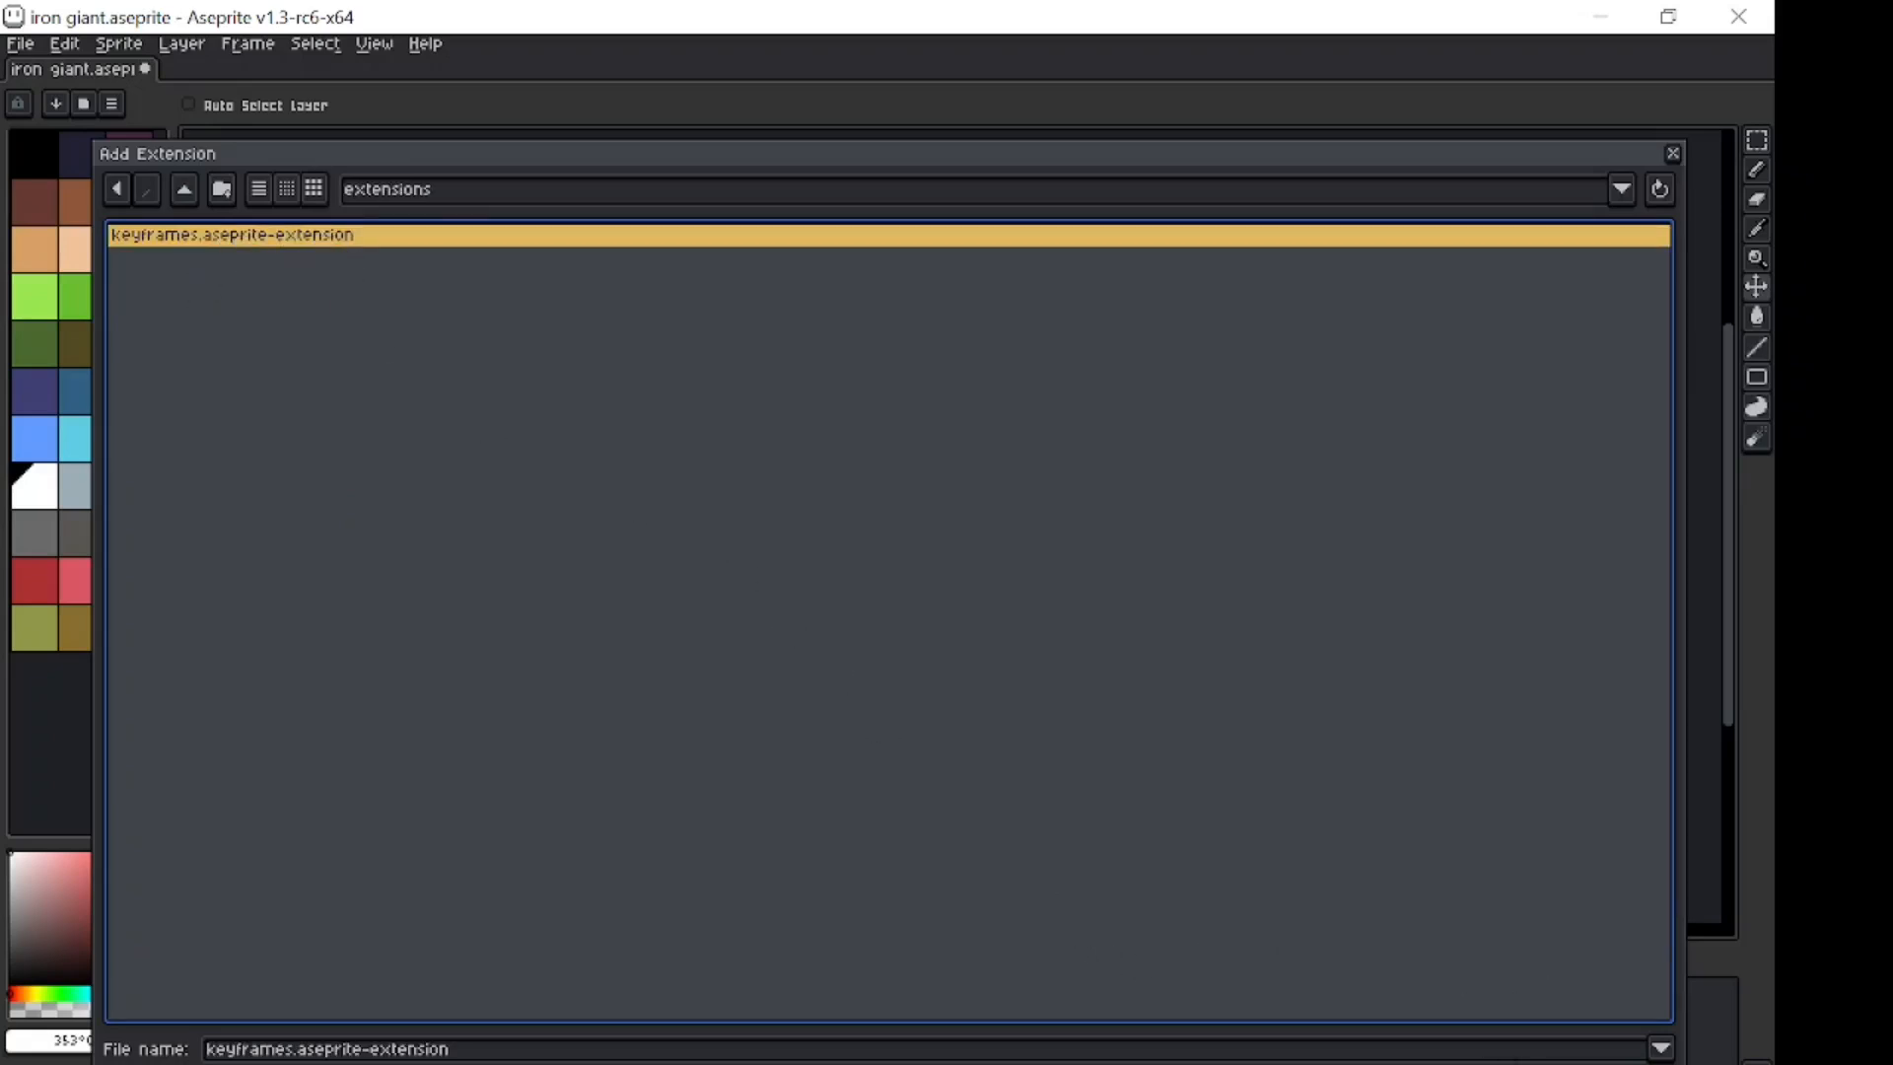
key("Return")
left_click(1225, 835)
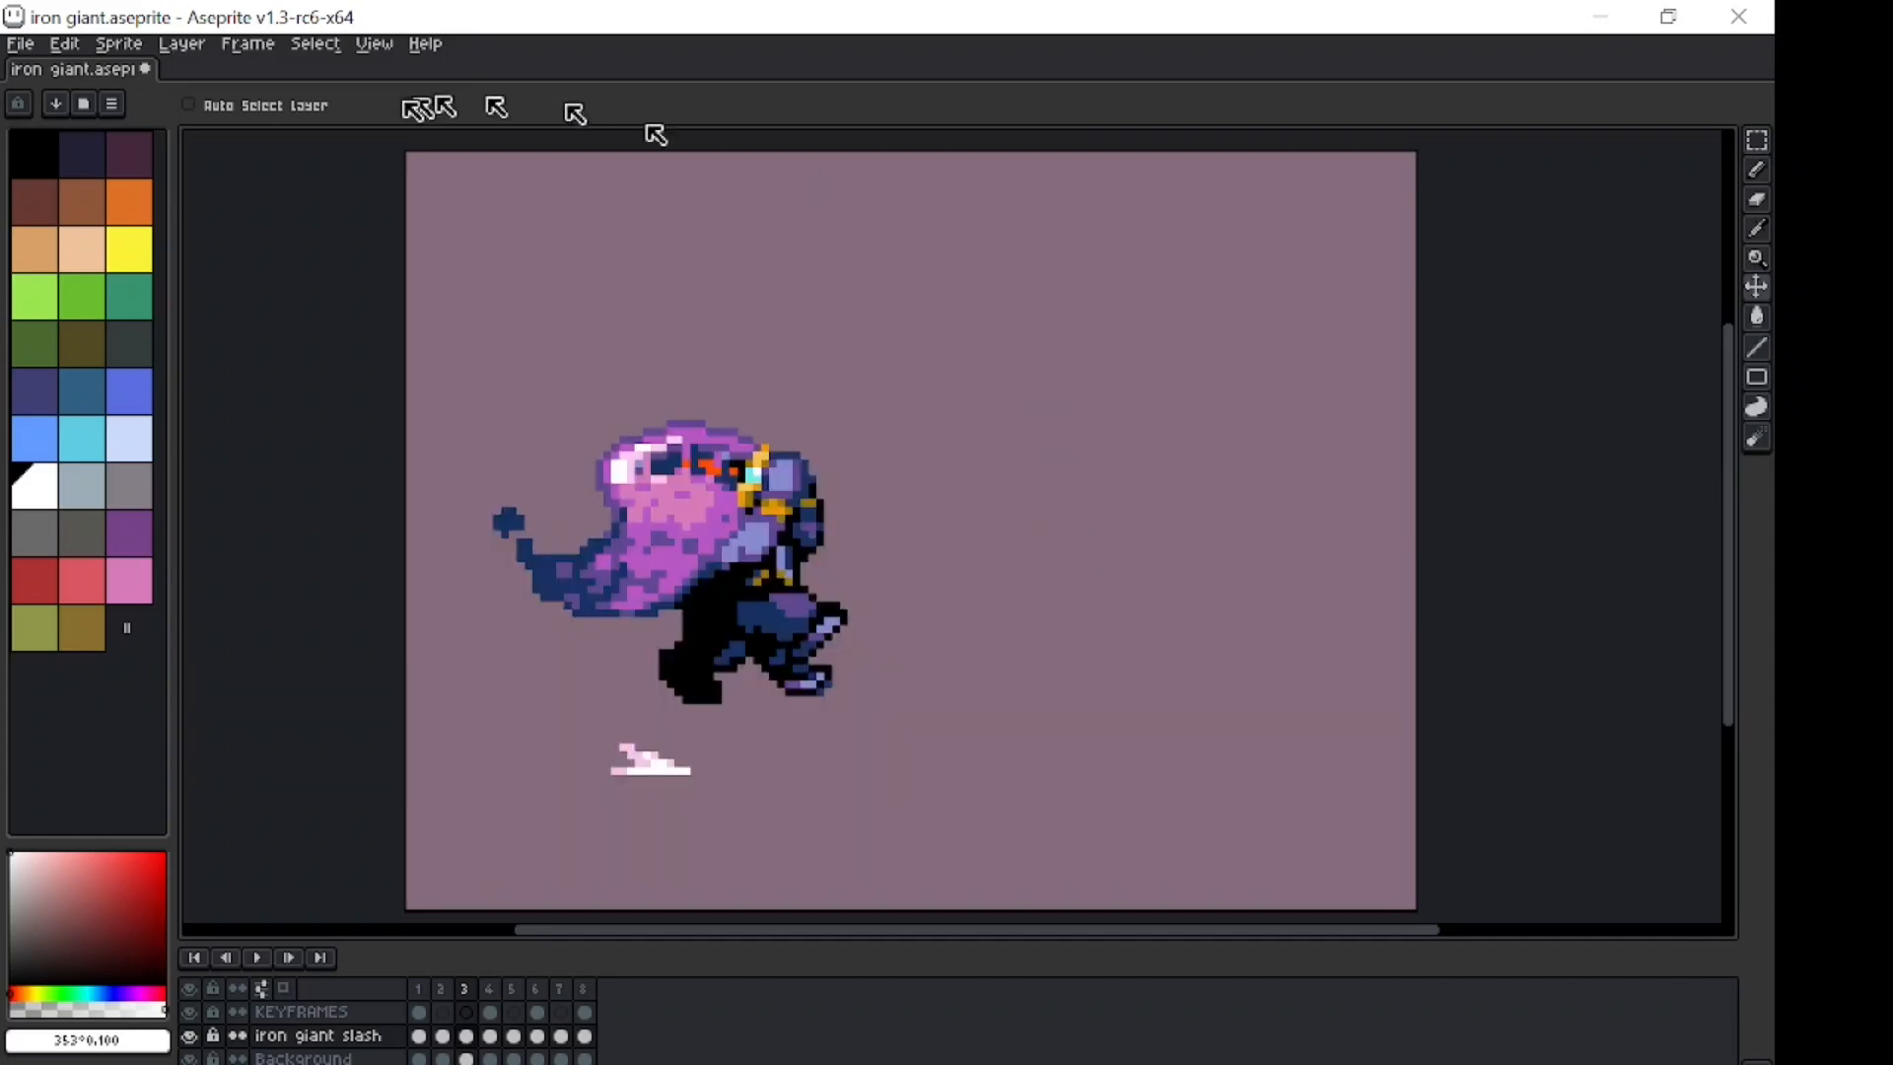
Open the Keyframe Editor and place it beside the giant, review the keyframe commands and their shortcuts, and close the editor.
left_click(252, 45)
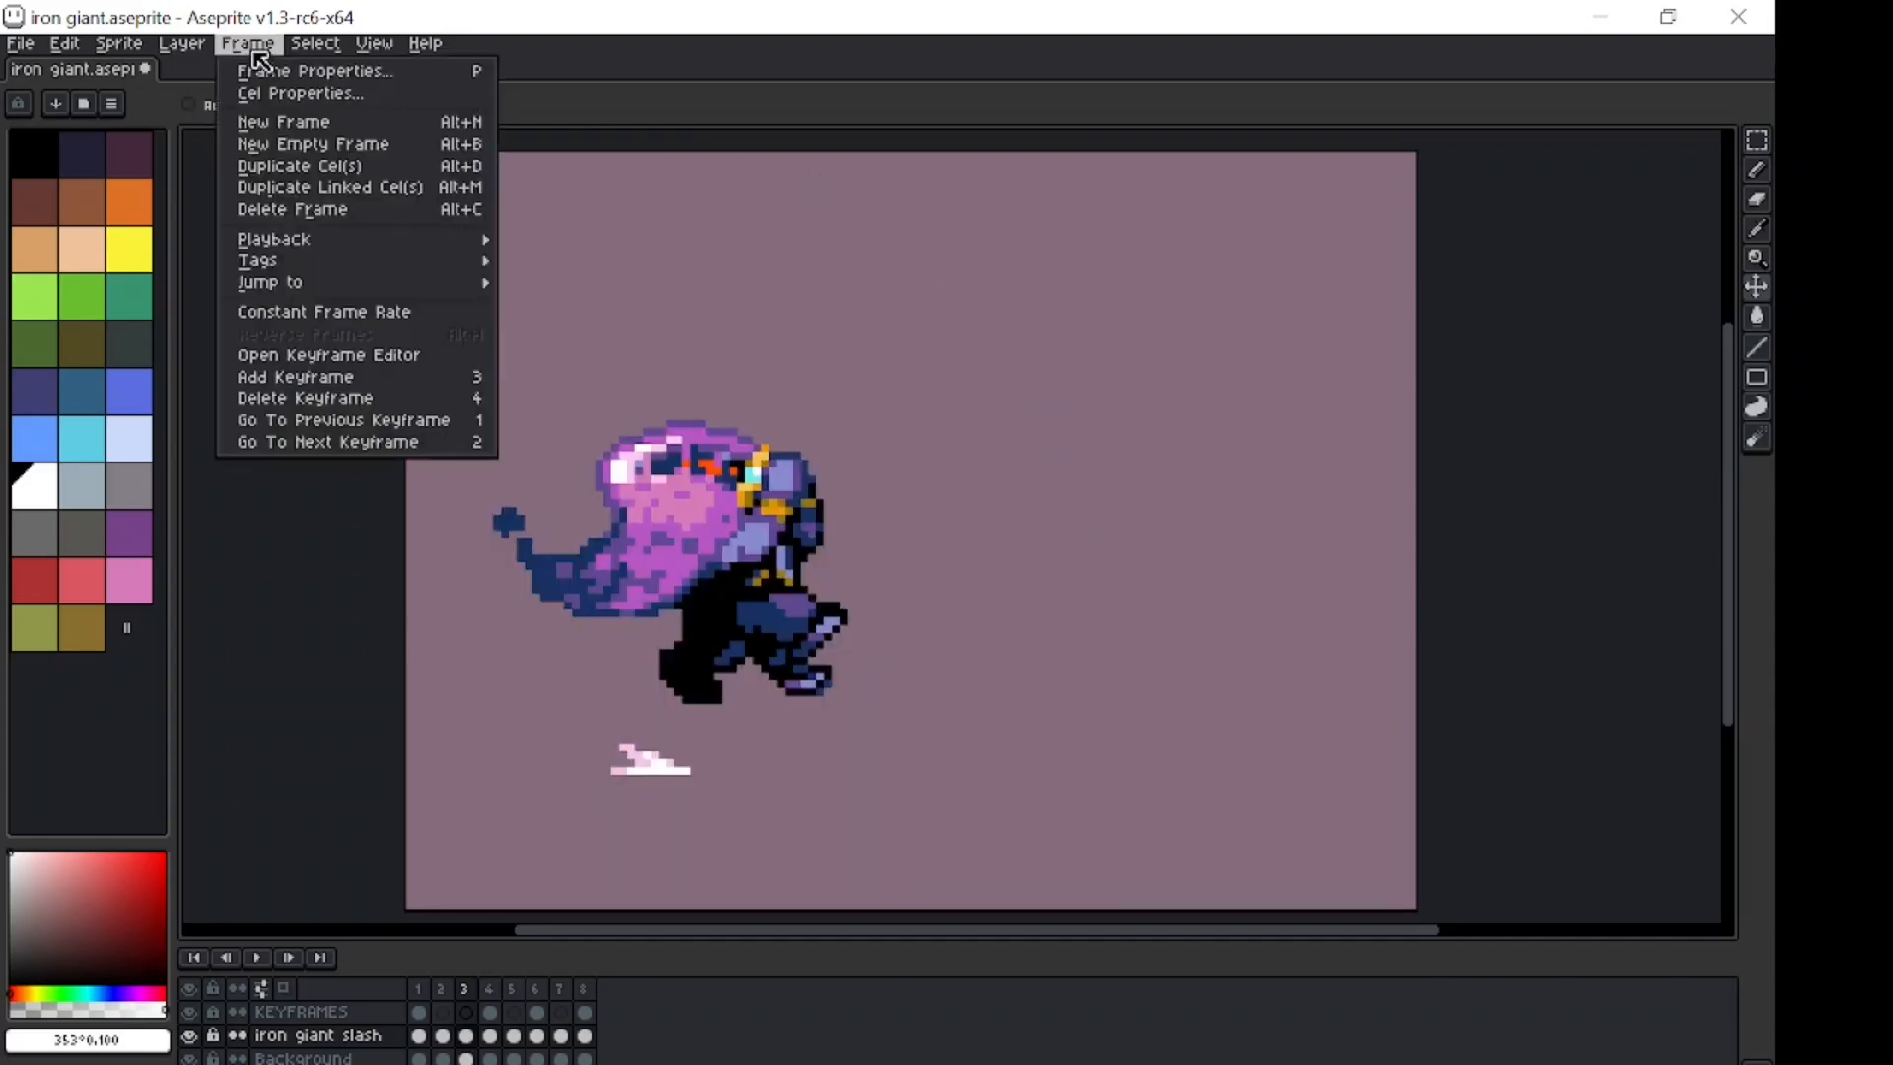
left_click(321, 365)
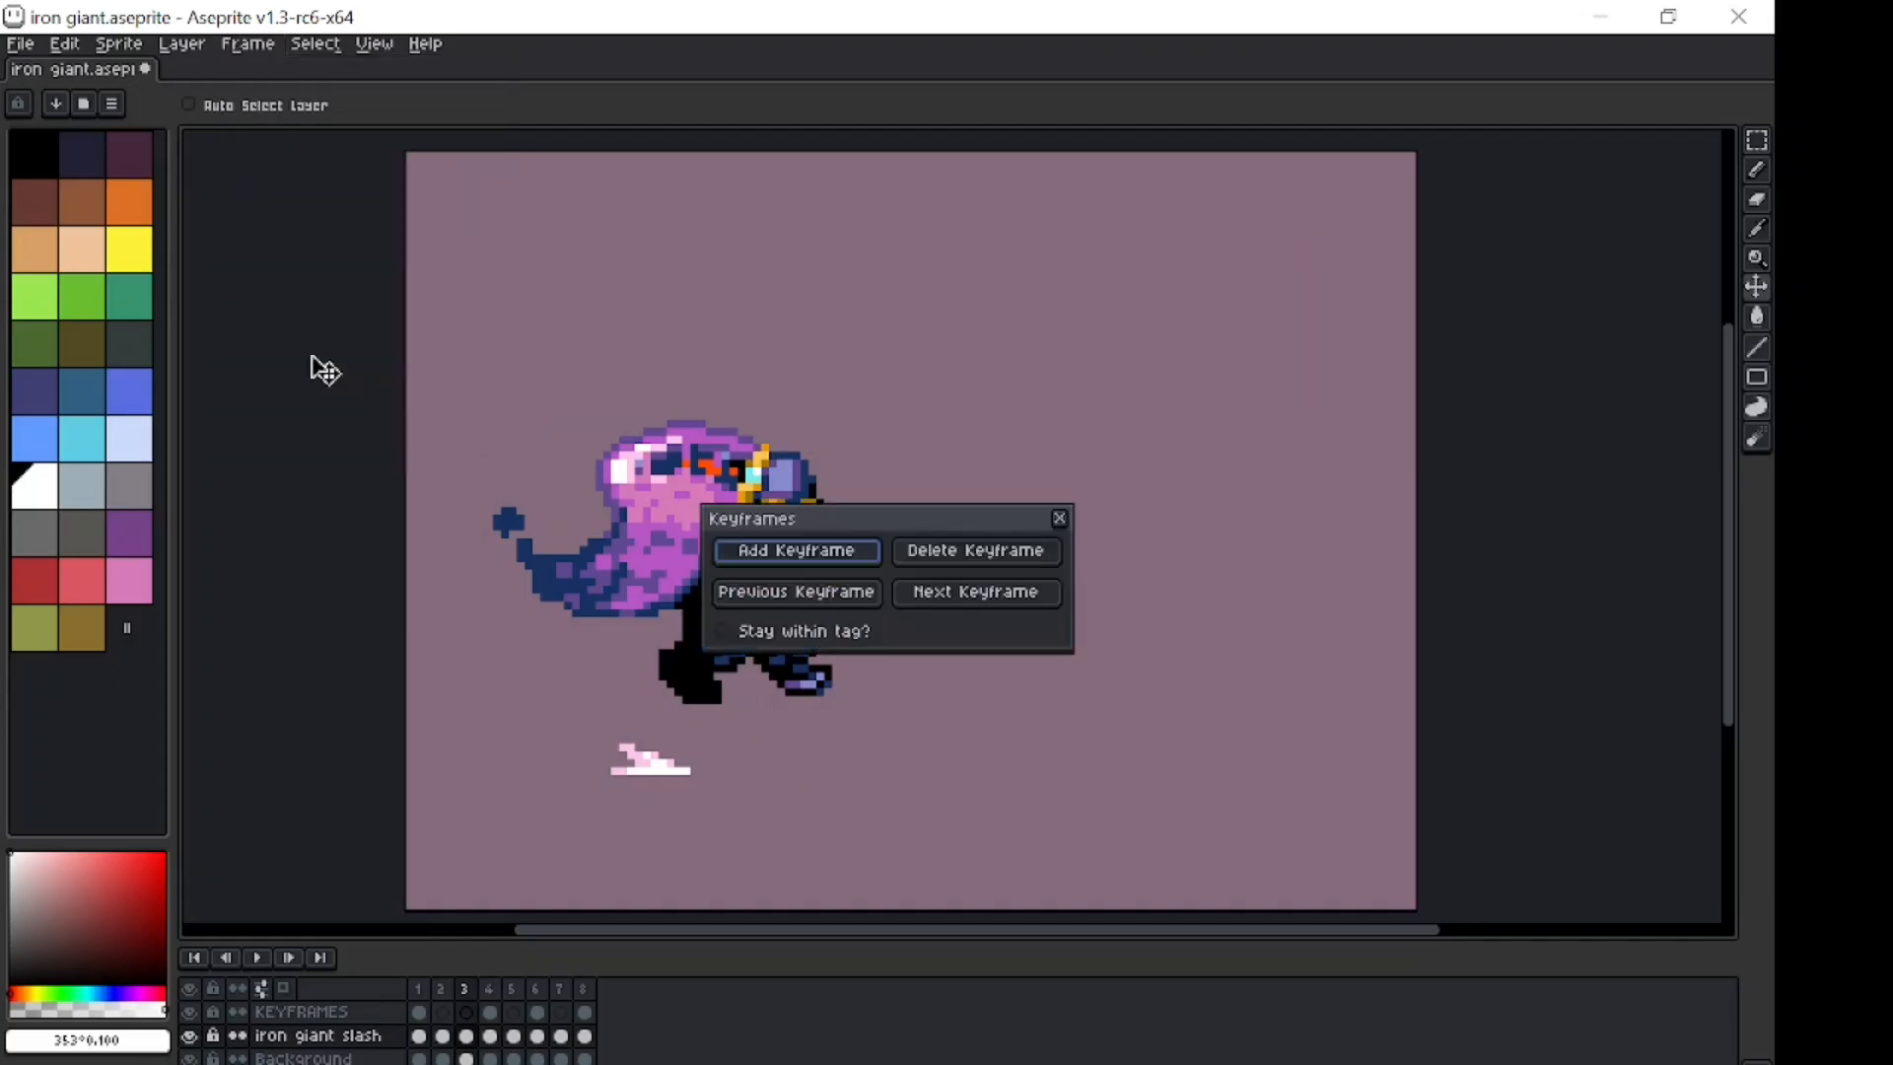
left_click_drag(791, 515, 1085, 477)
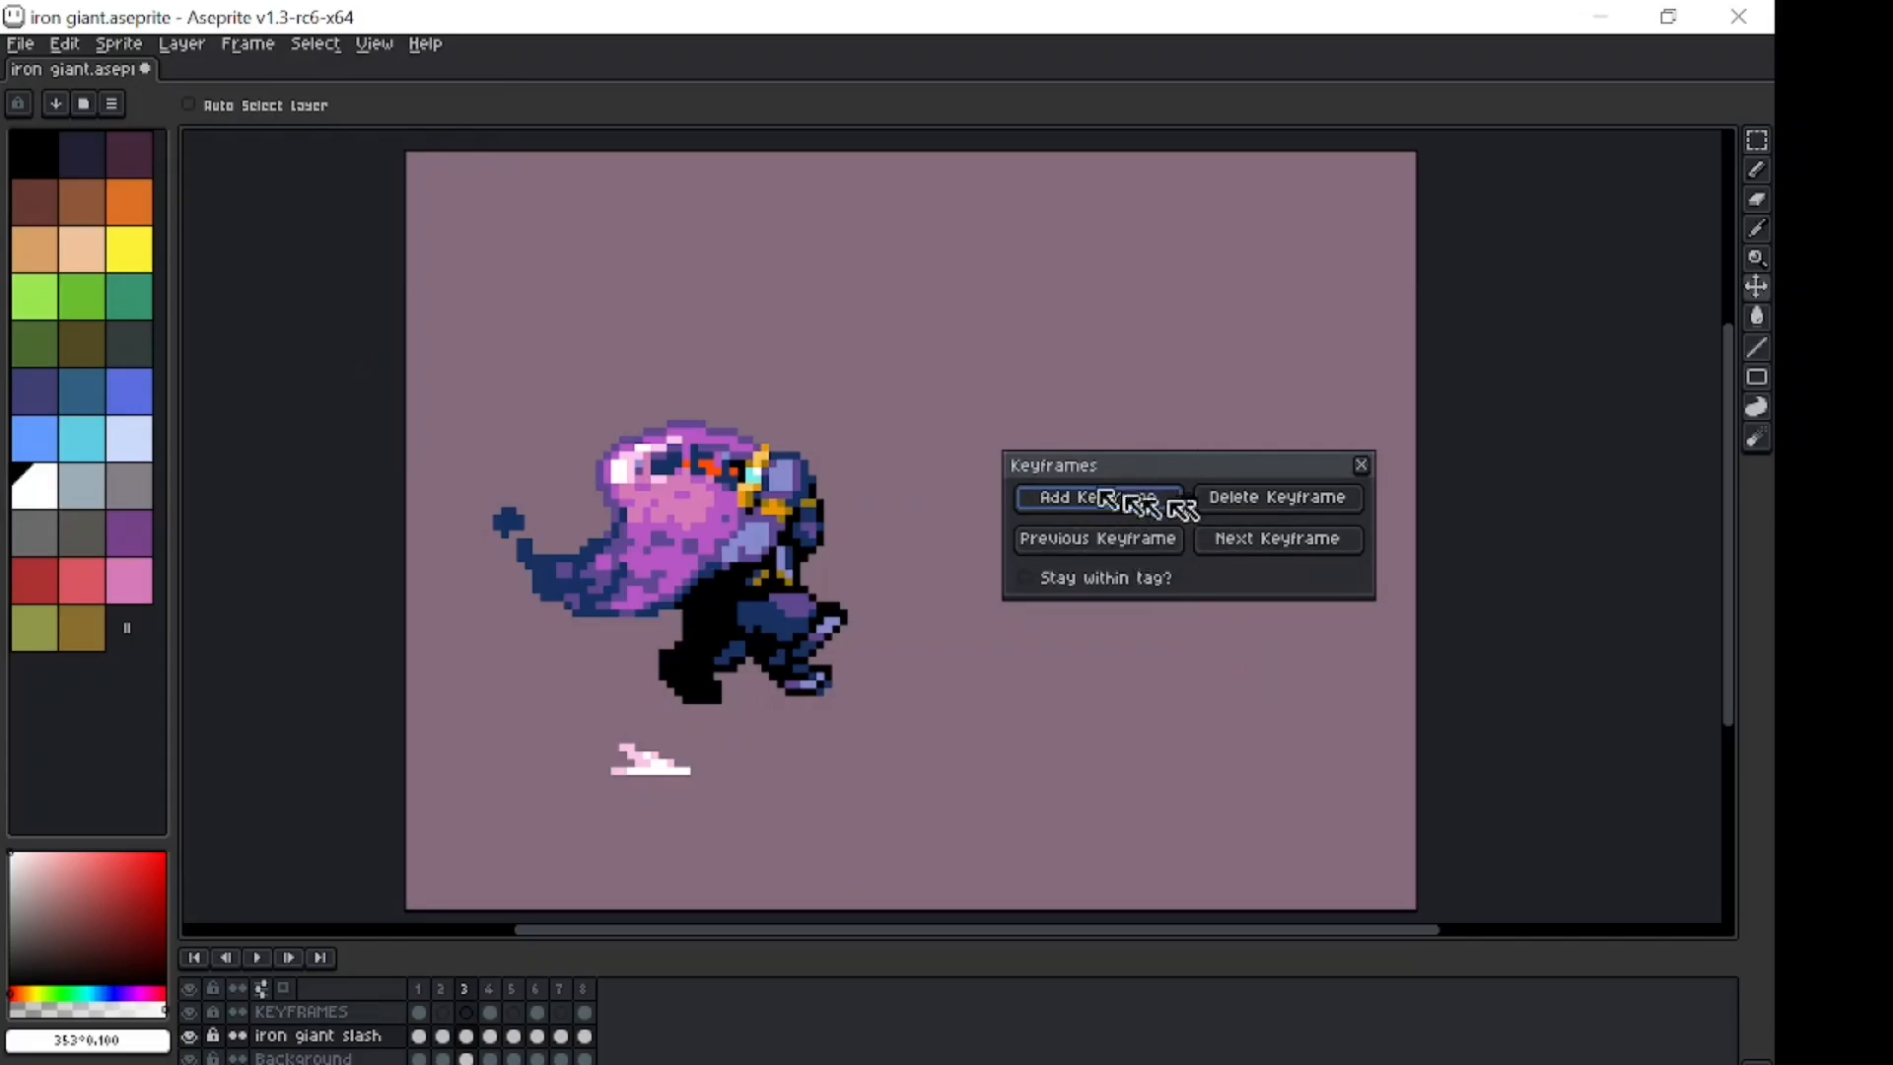
left_click(183, 43)
mouse_move(242, 49)
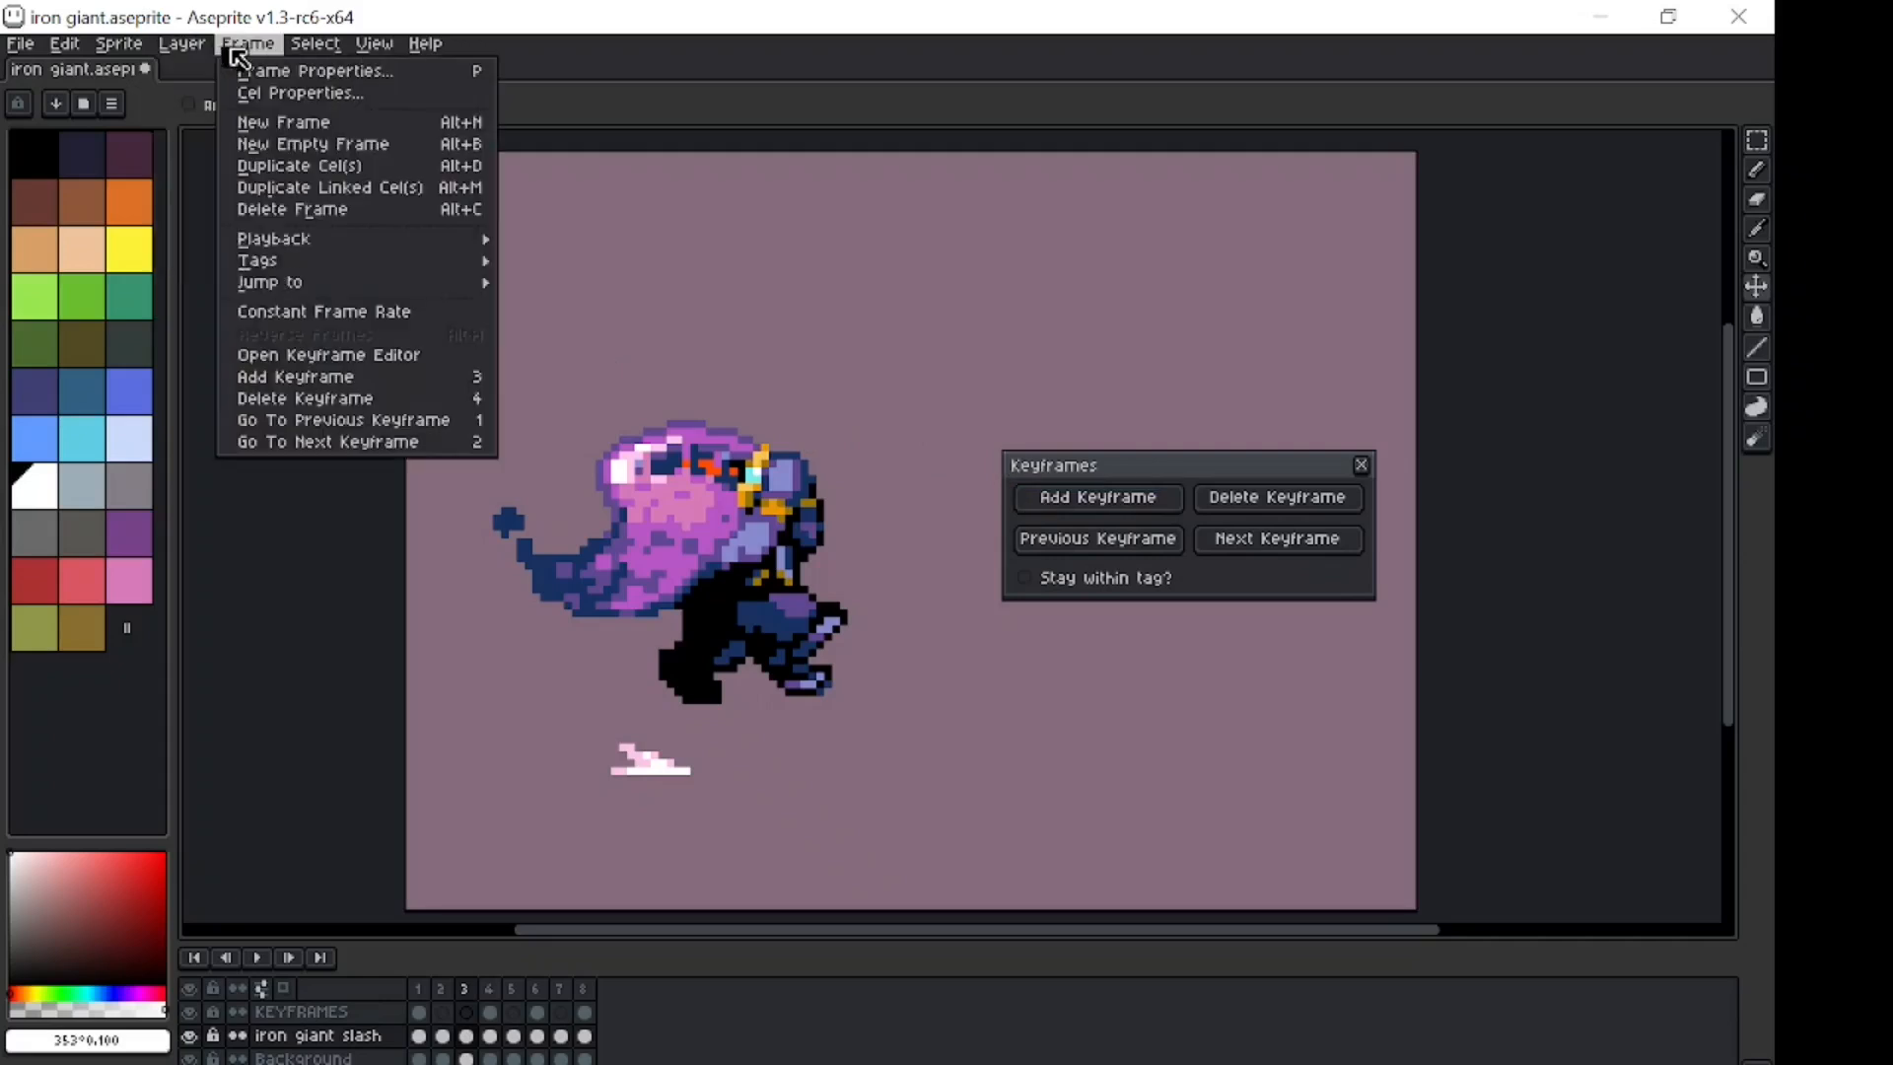
left_click(251, 50)
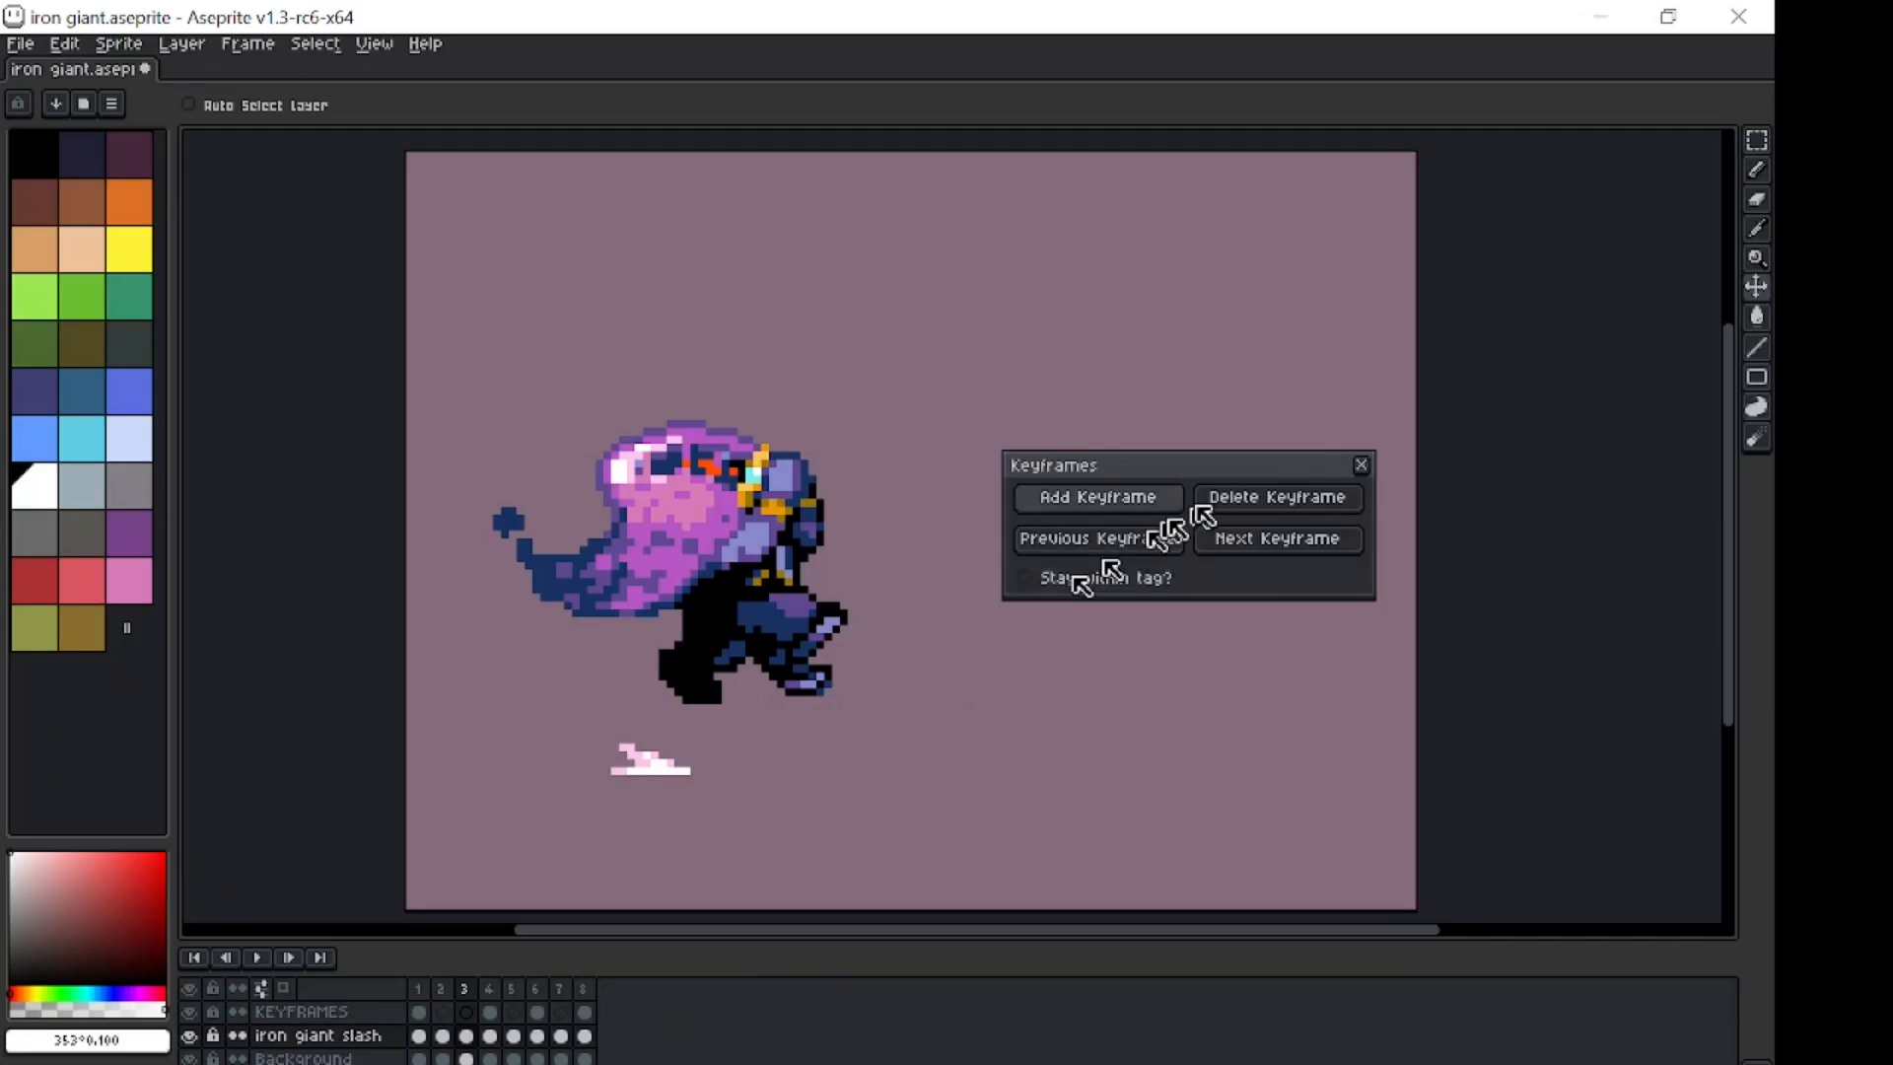
left_click(1362, 464)
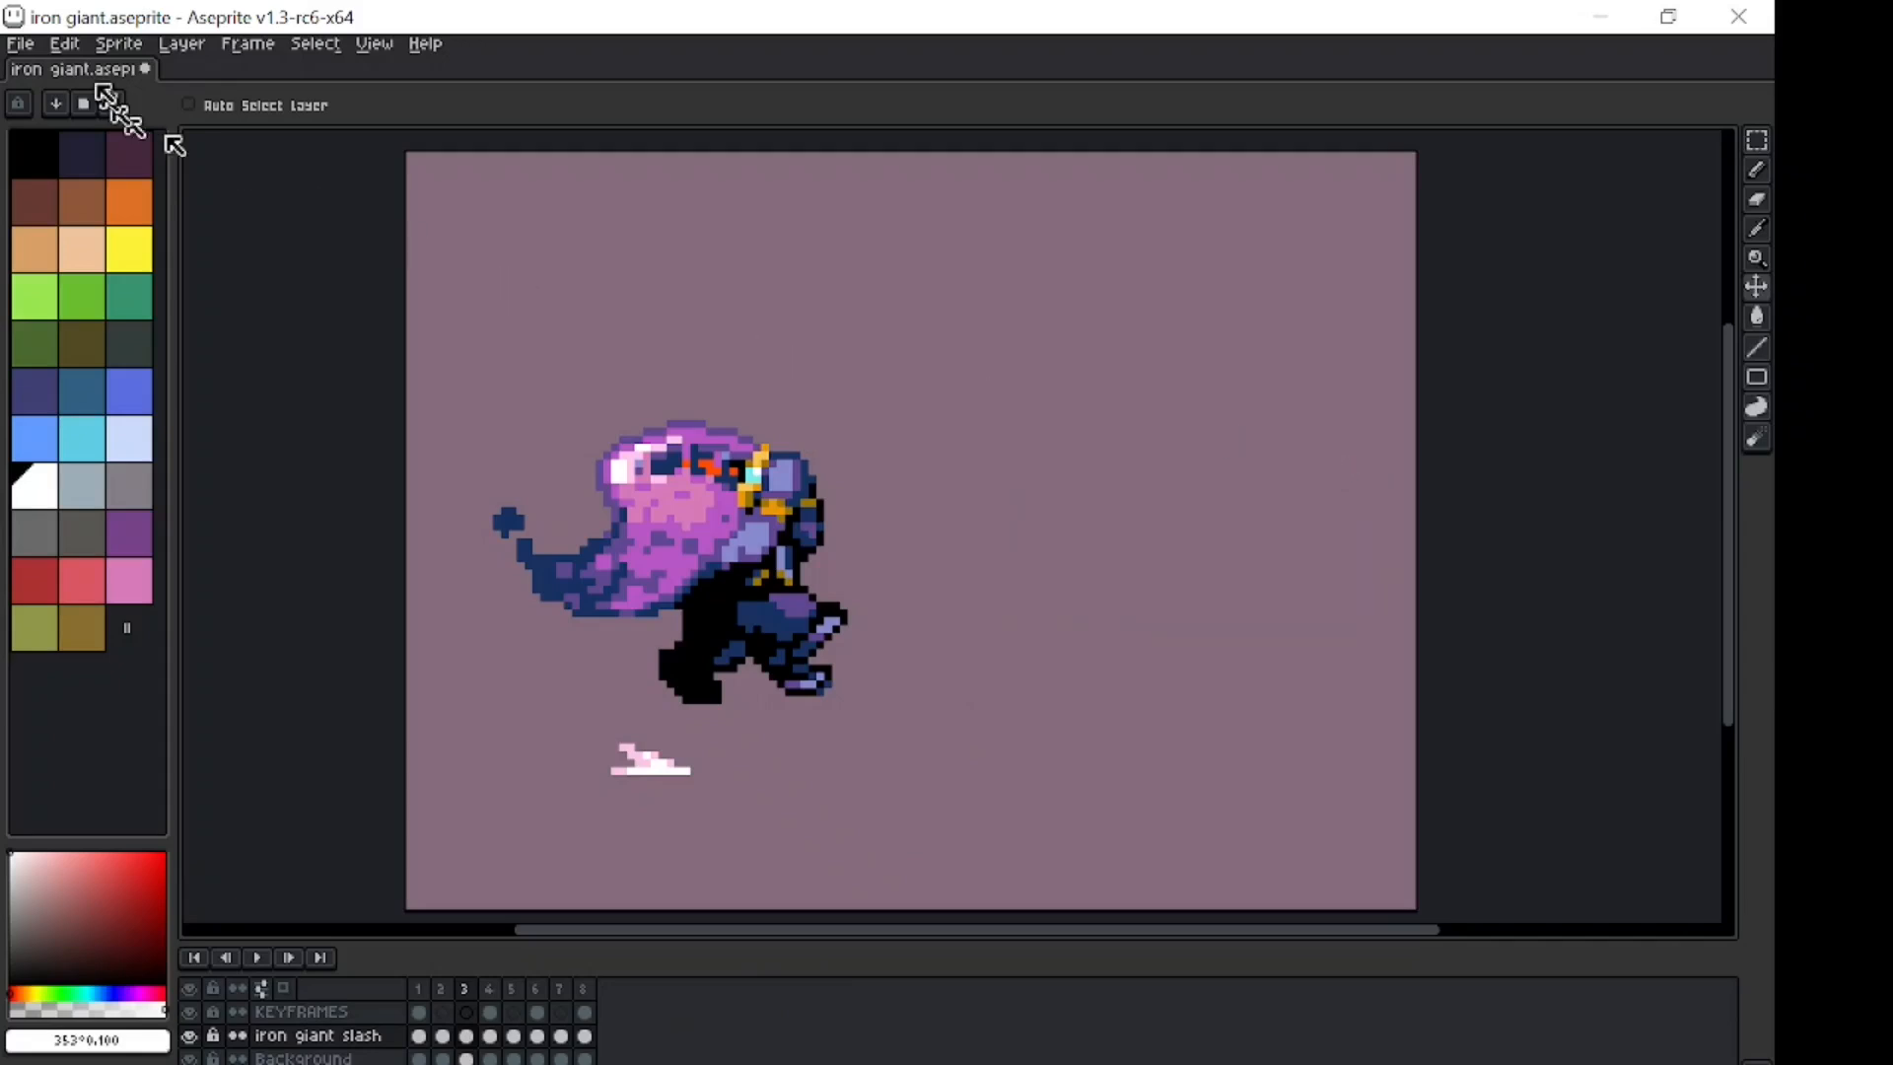
Open the keyboard shortcuts, list the Commands category, and check the key assigned to Add Keyframe.
left_click(134, 49)
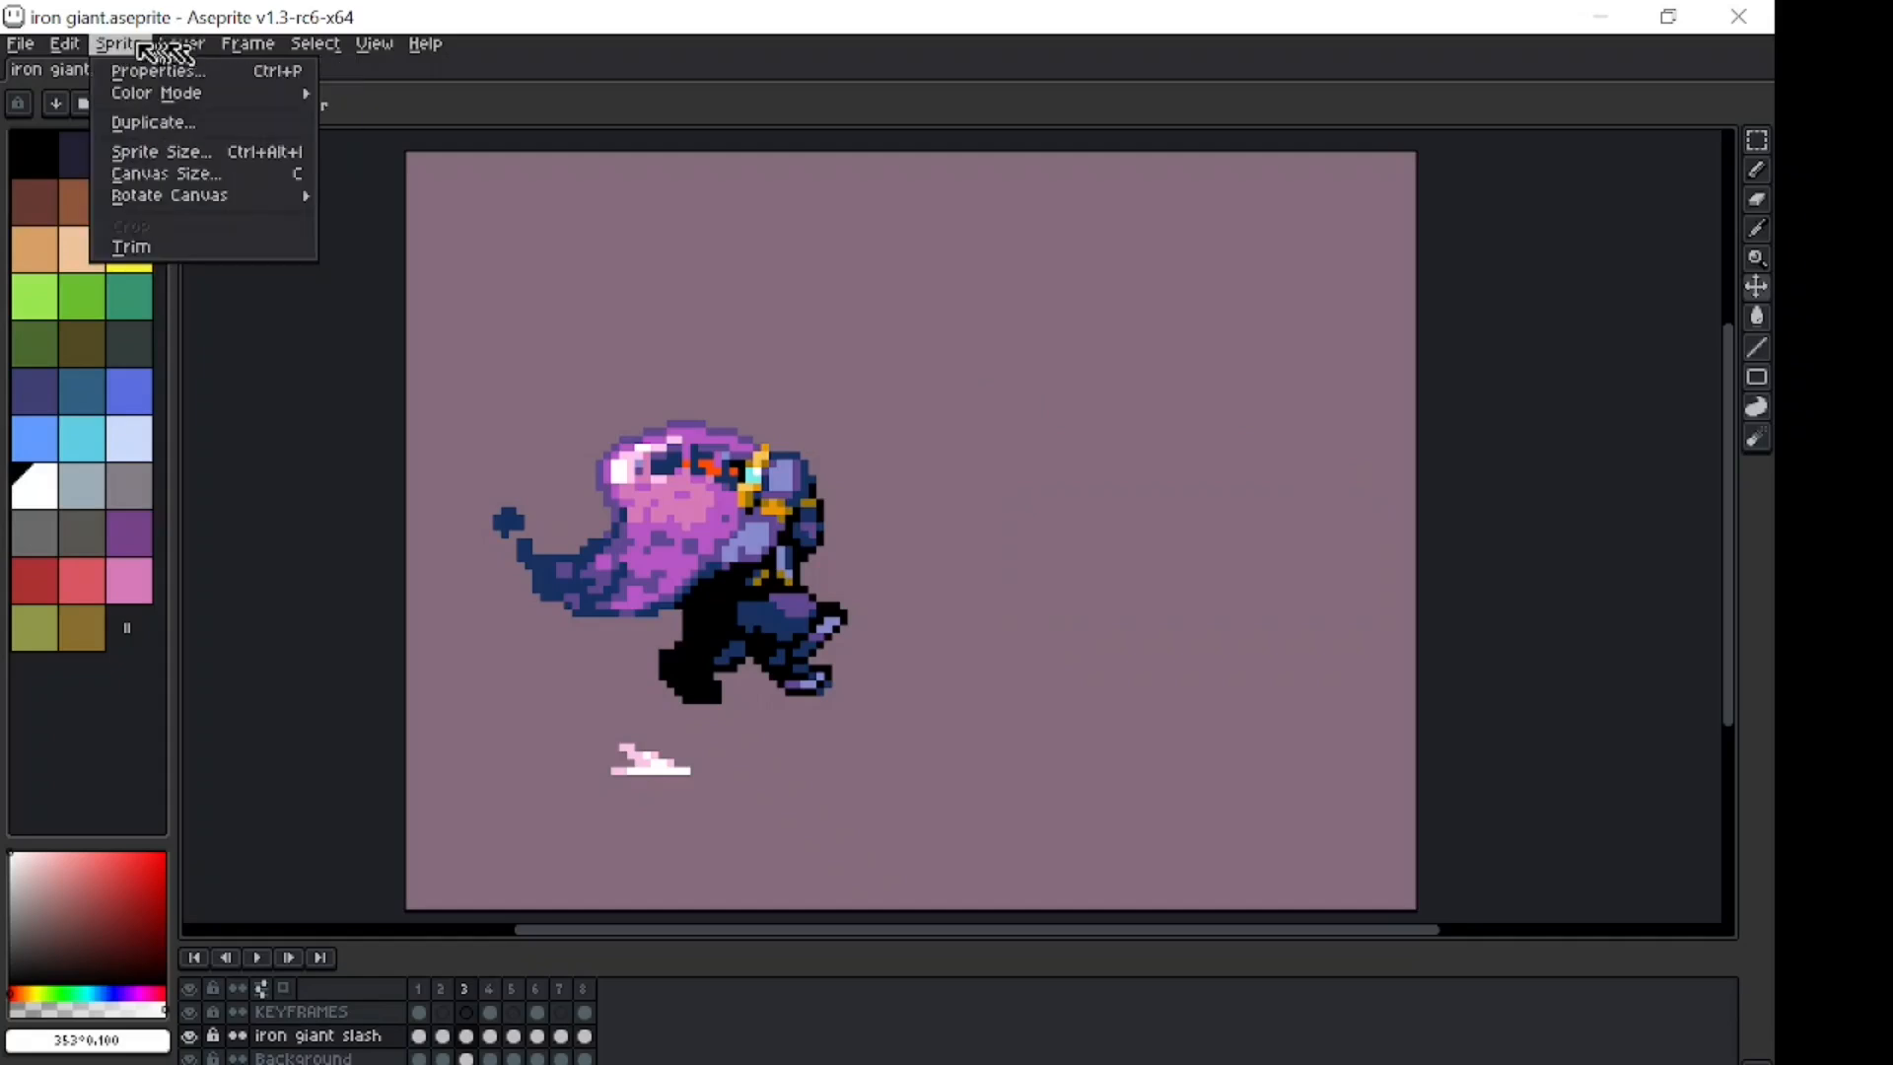
mouse_move(65, 45)
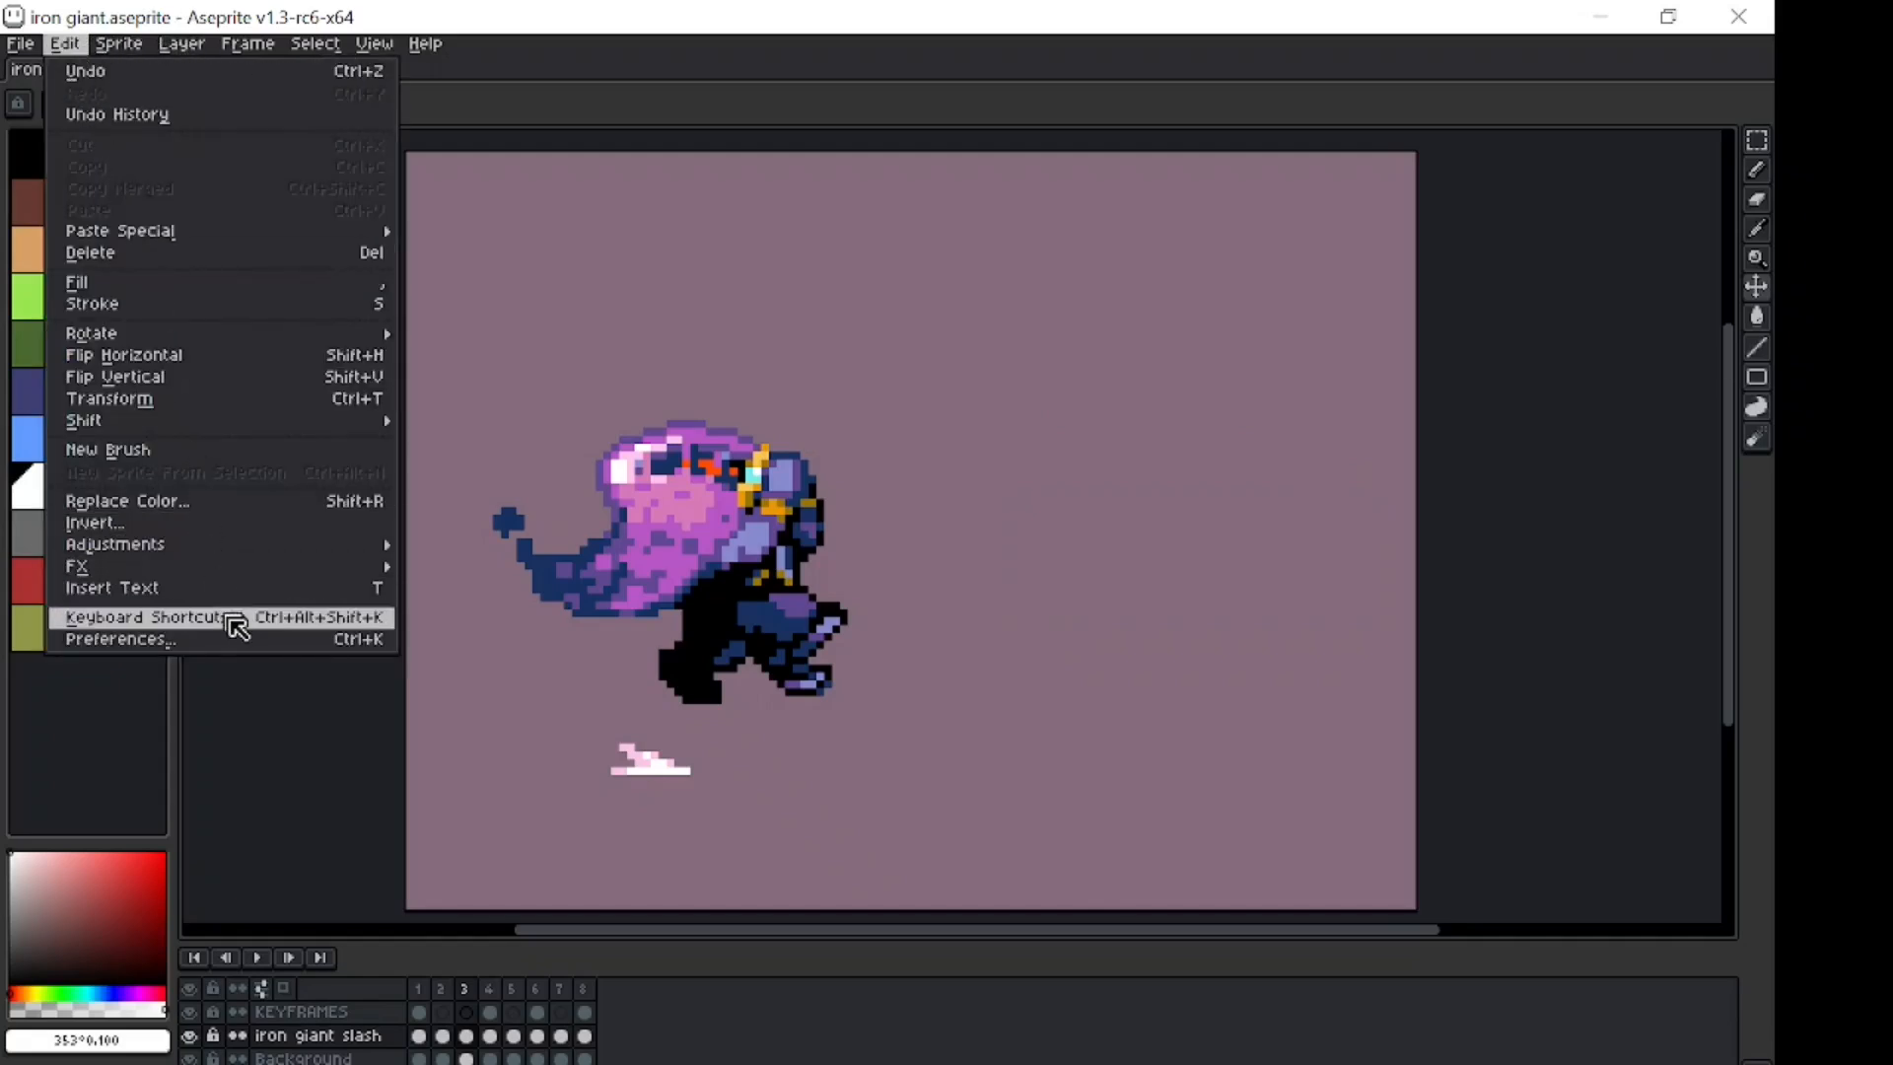
left_click(232, 617)
left_click(382, 296)
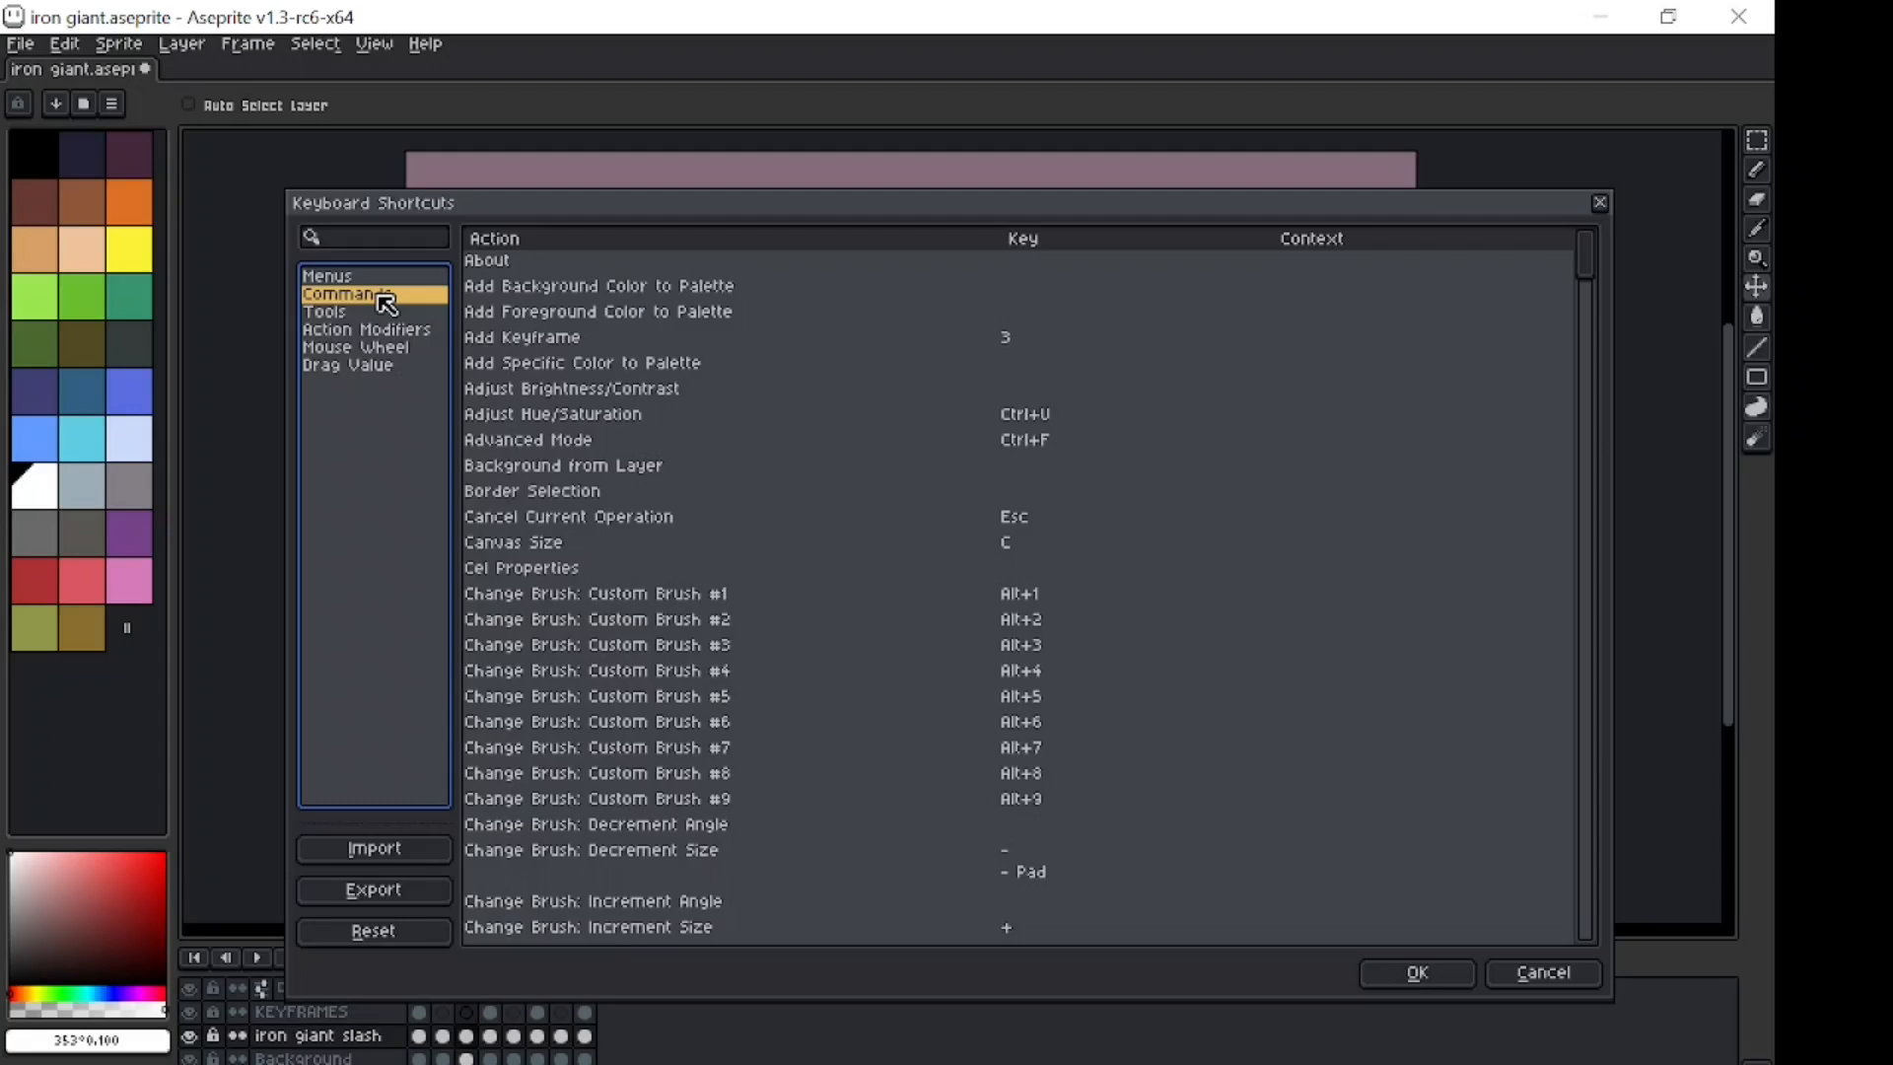
mouse_move(541, 340)
left_click(538, 339)
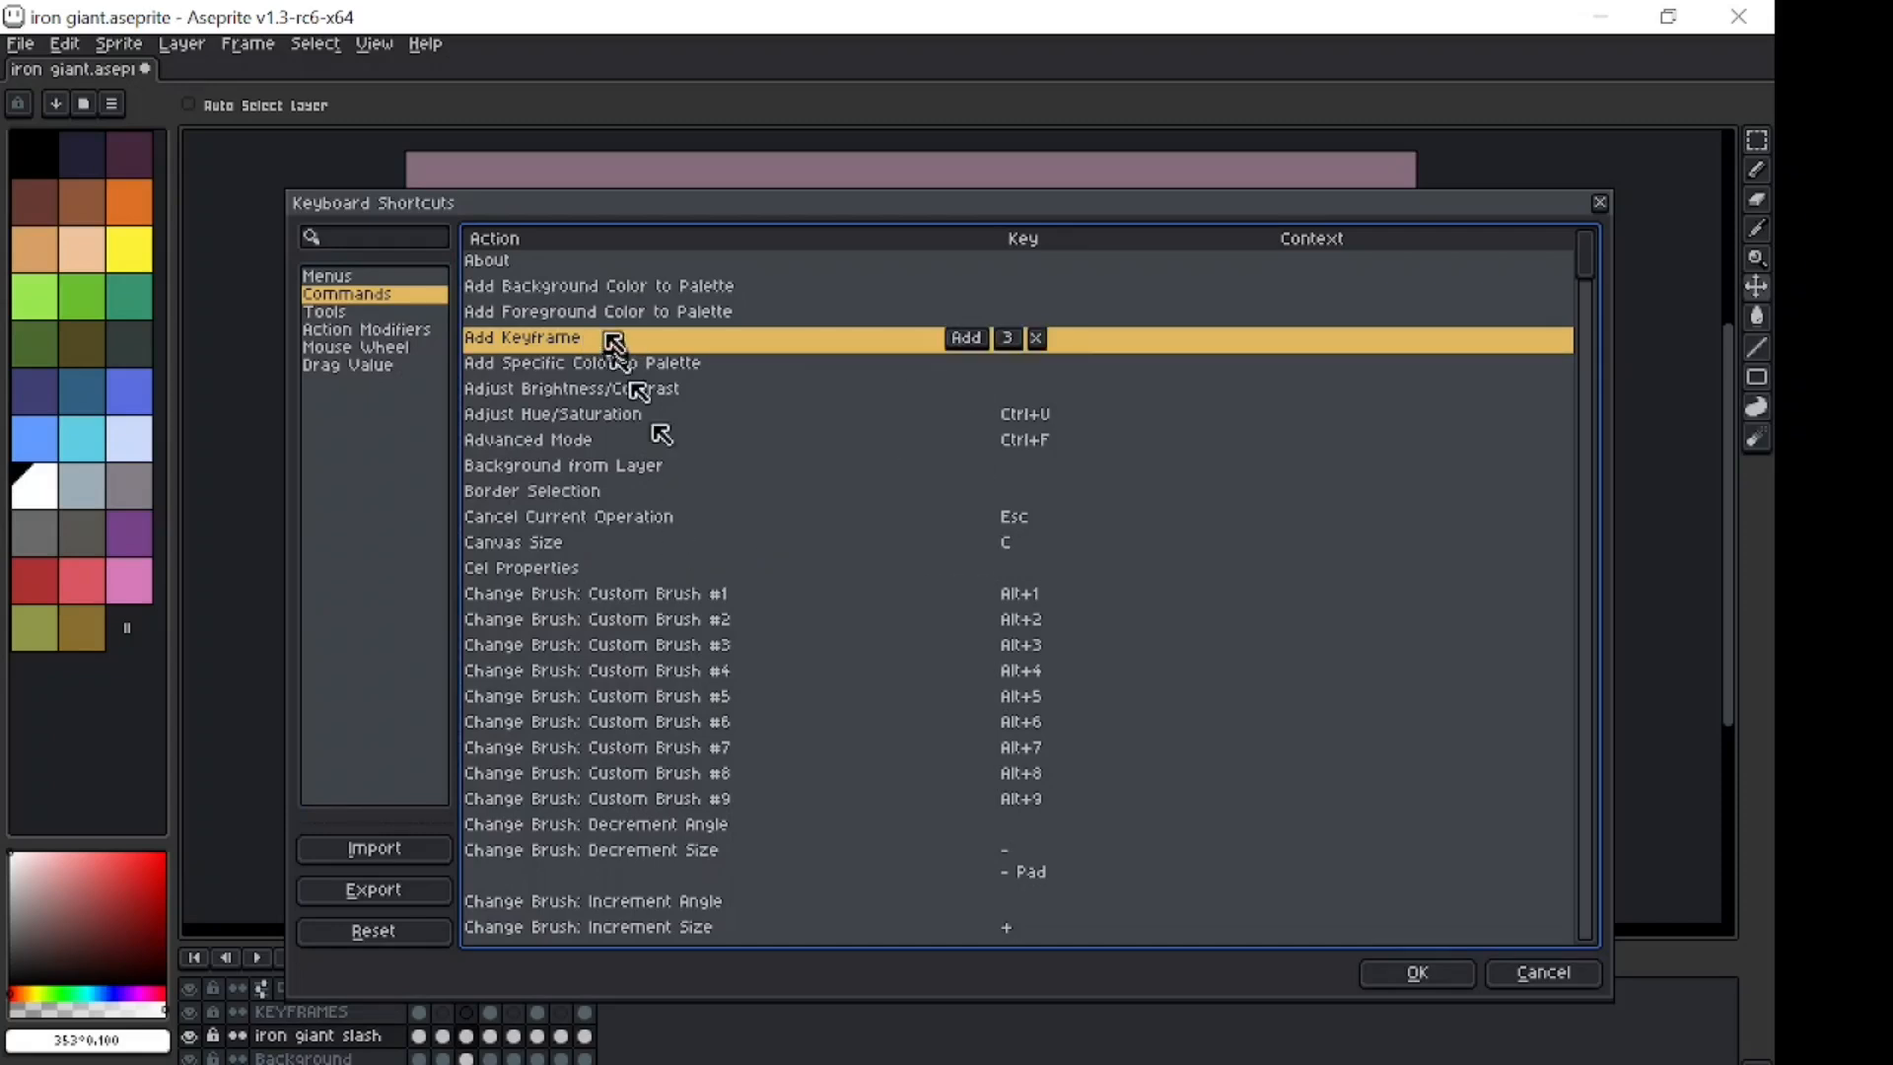
Find Delete Keyframe in the command shortcuts and check its assigned key.
scroll(721, 432, "down", 2)
scroll(721, 432, "down", 10)
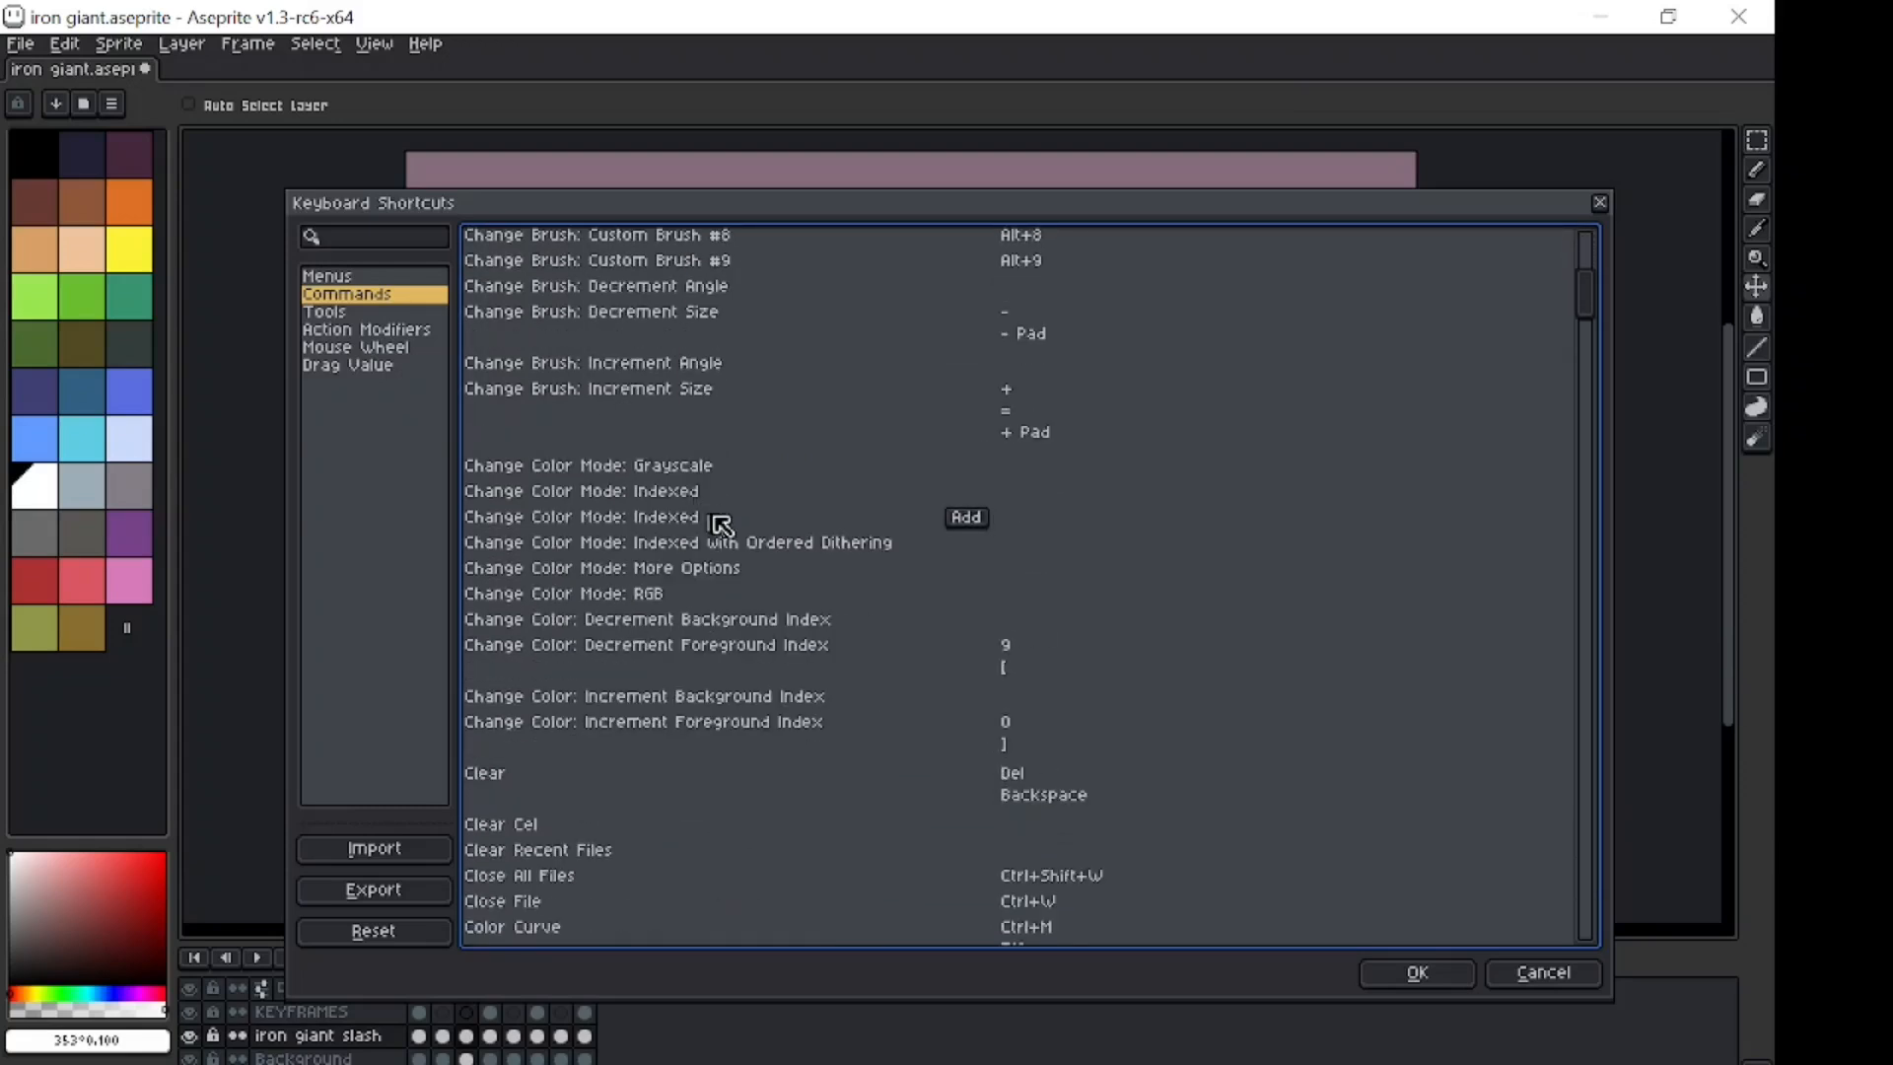
scroll(730, 552, "down", 10)
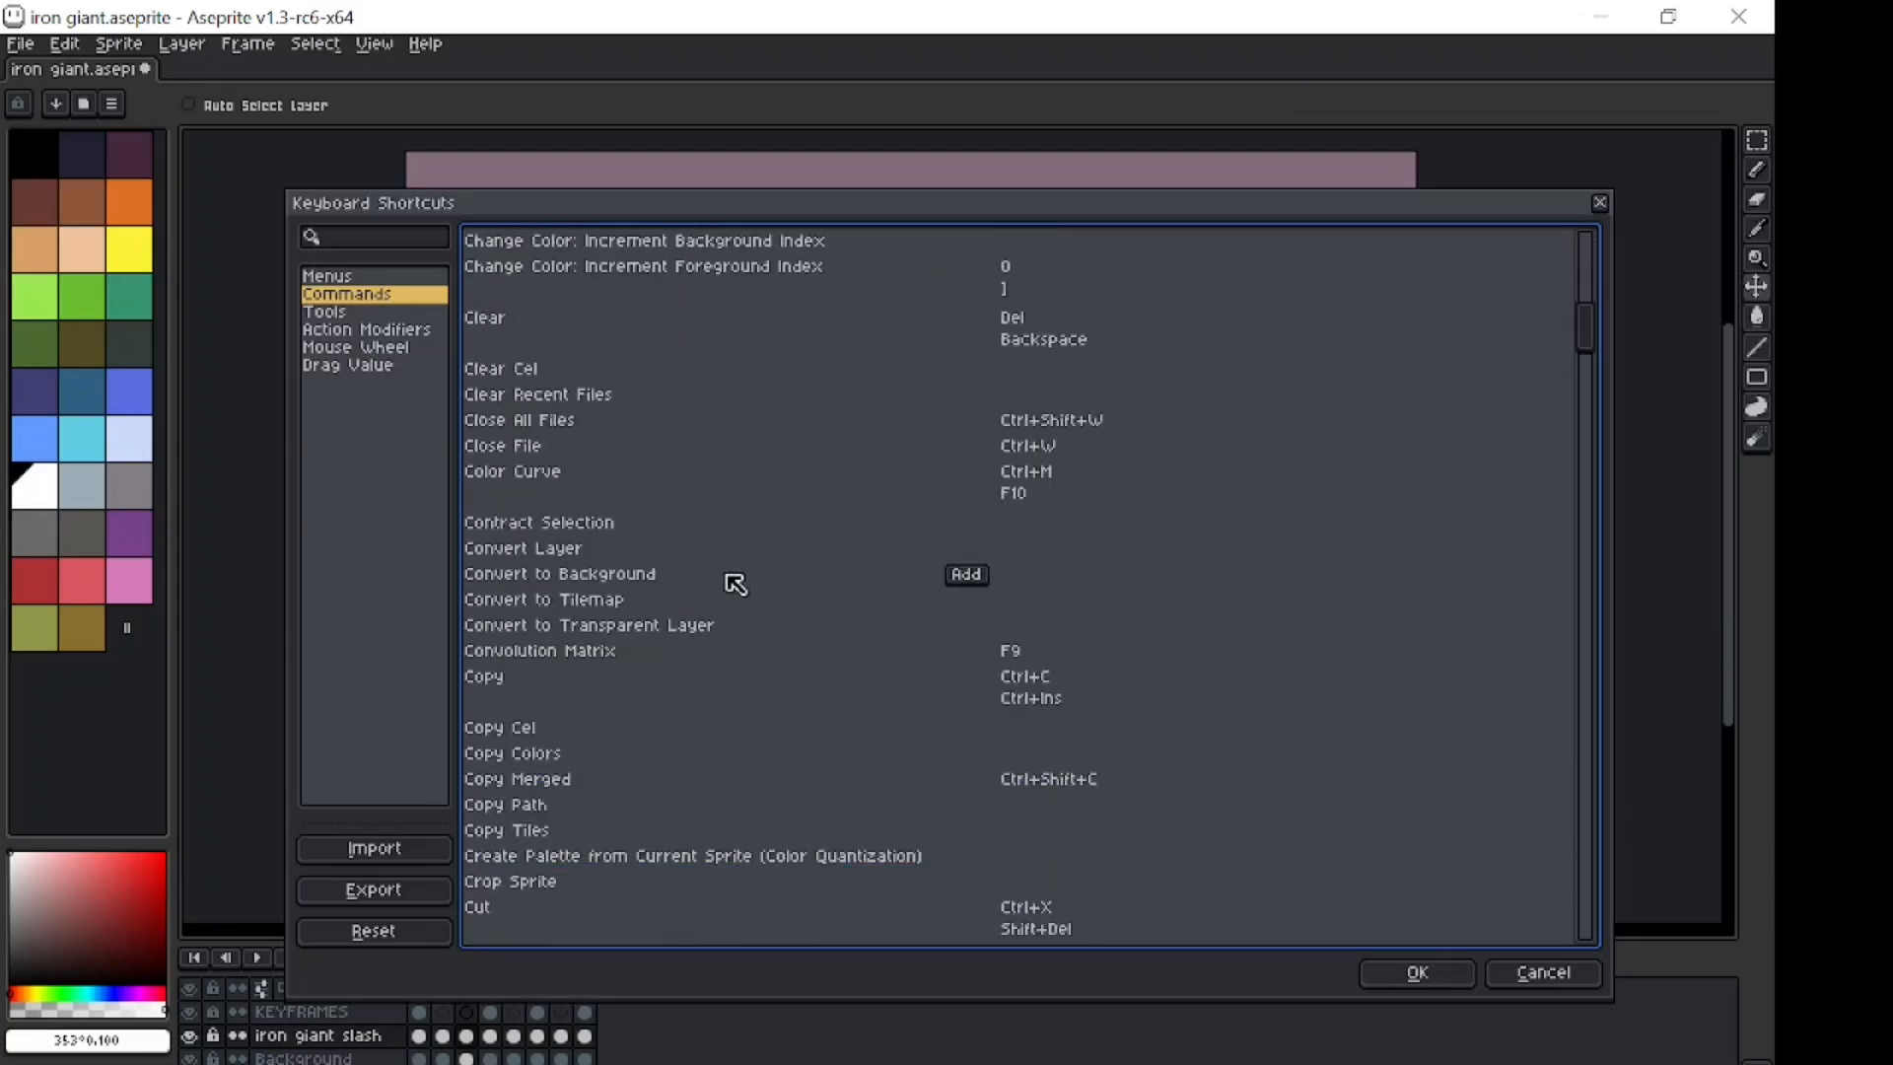
scroll(735, 583, "down", 8)
left_click(597, 572)
mouse_move(922, 569)
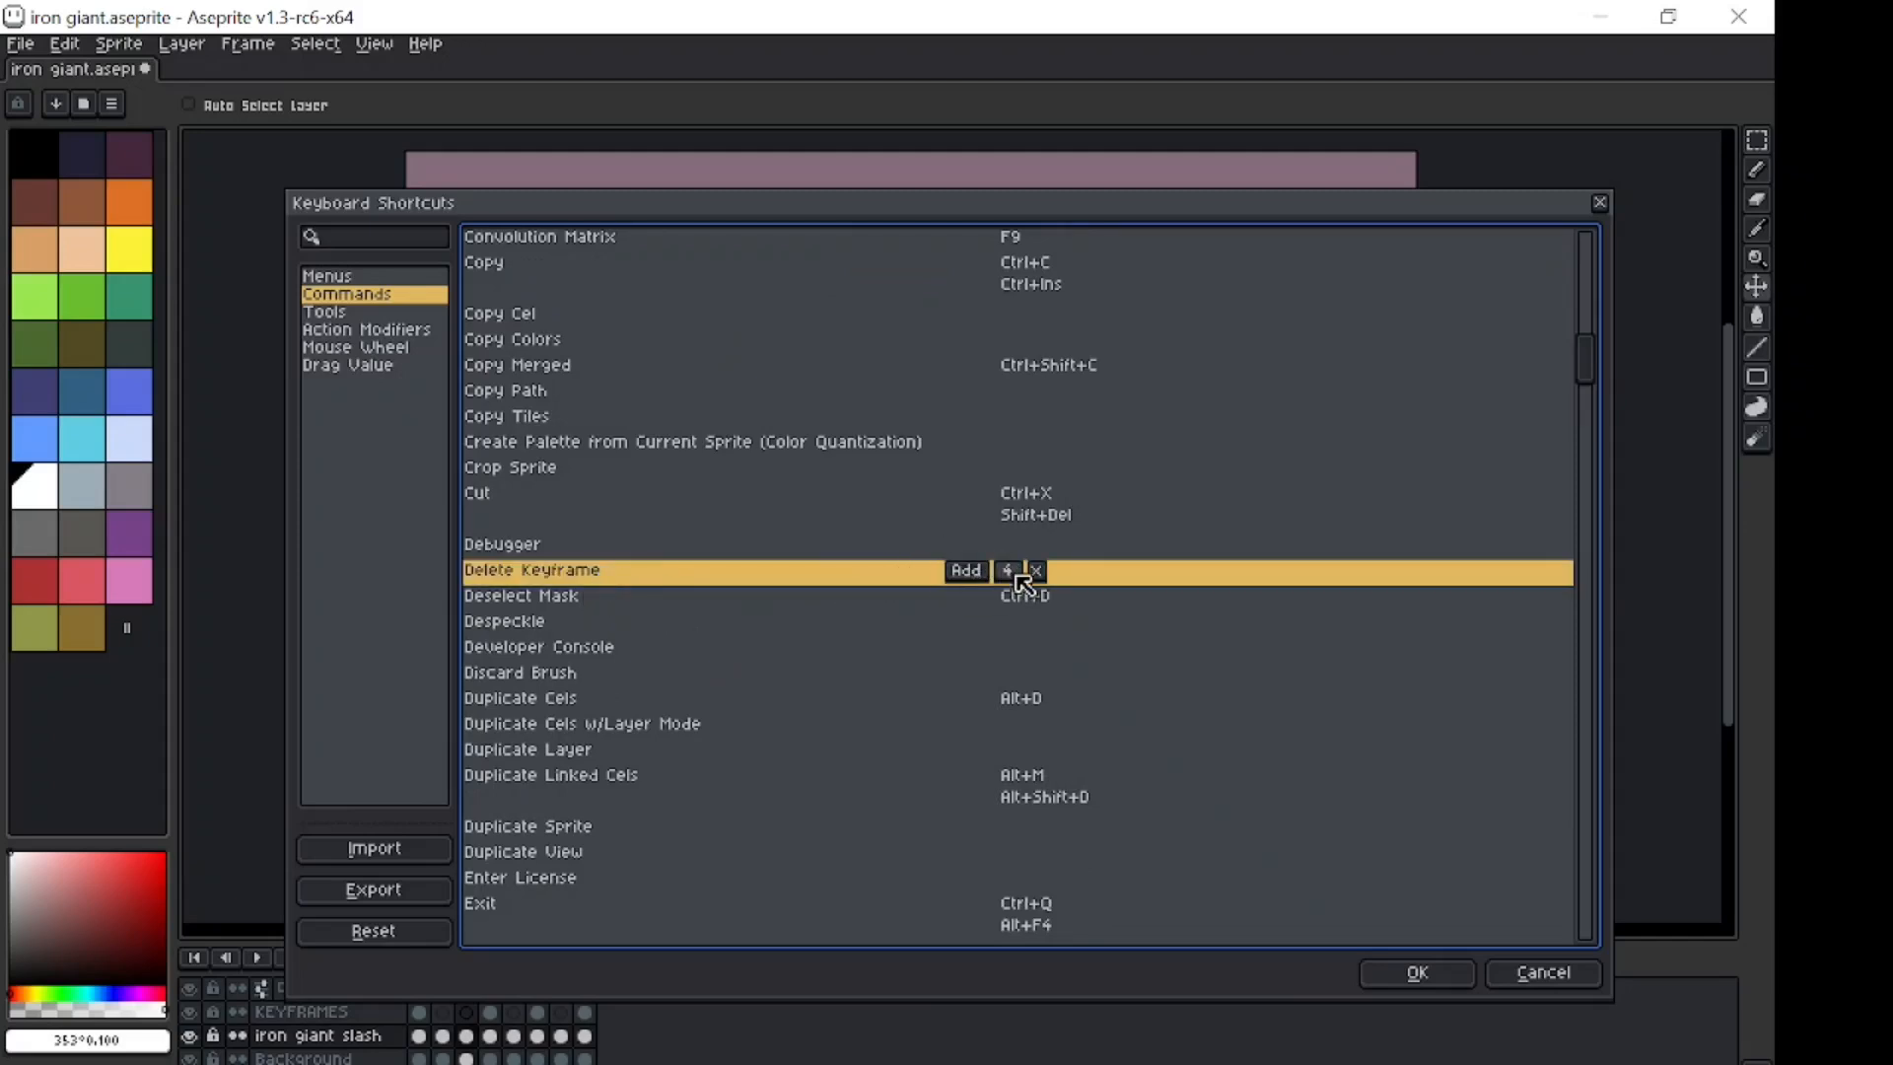
Check the keys assigned to Go To Next Keyframe and Go To Previous Keyframe, and dismiss the keyboard shortcuts without saving.
scroll(813, 710, "down", 13)
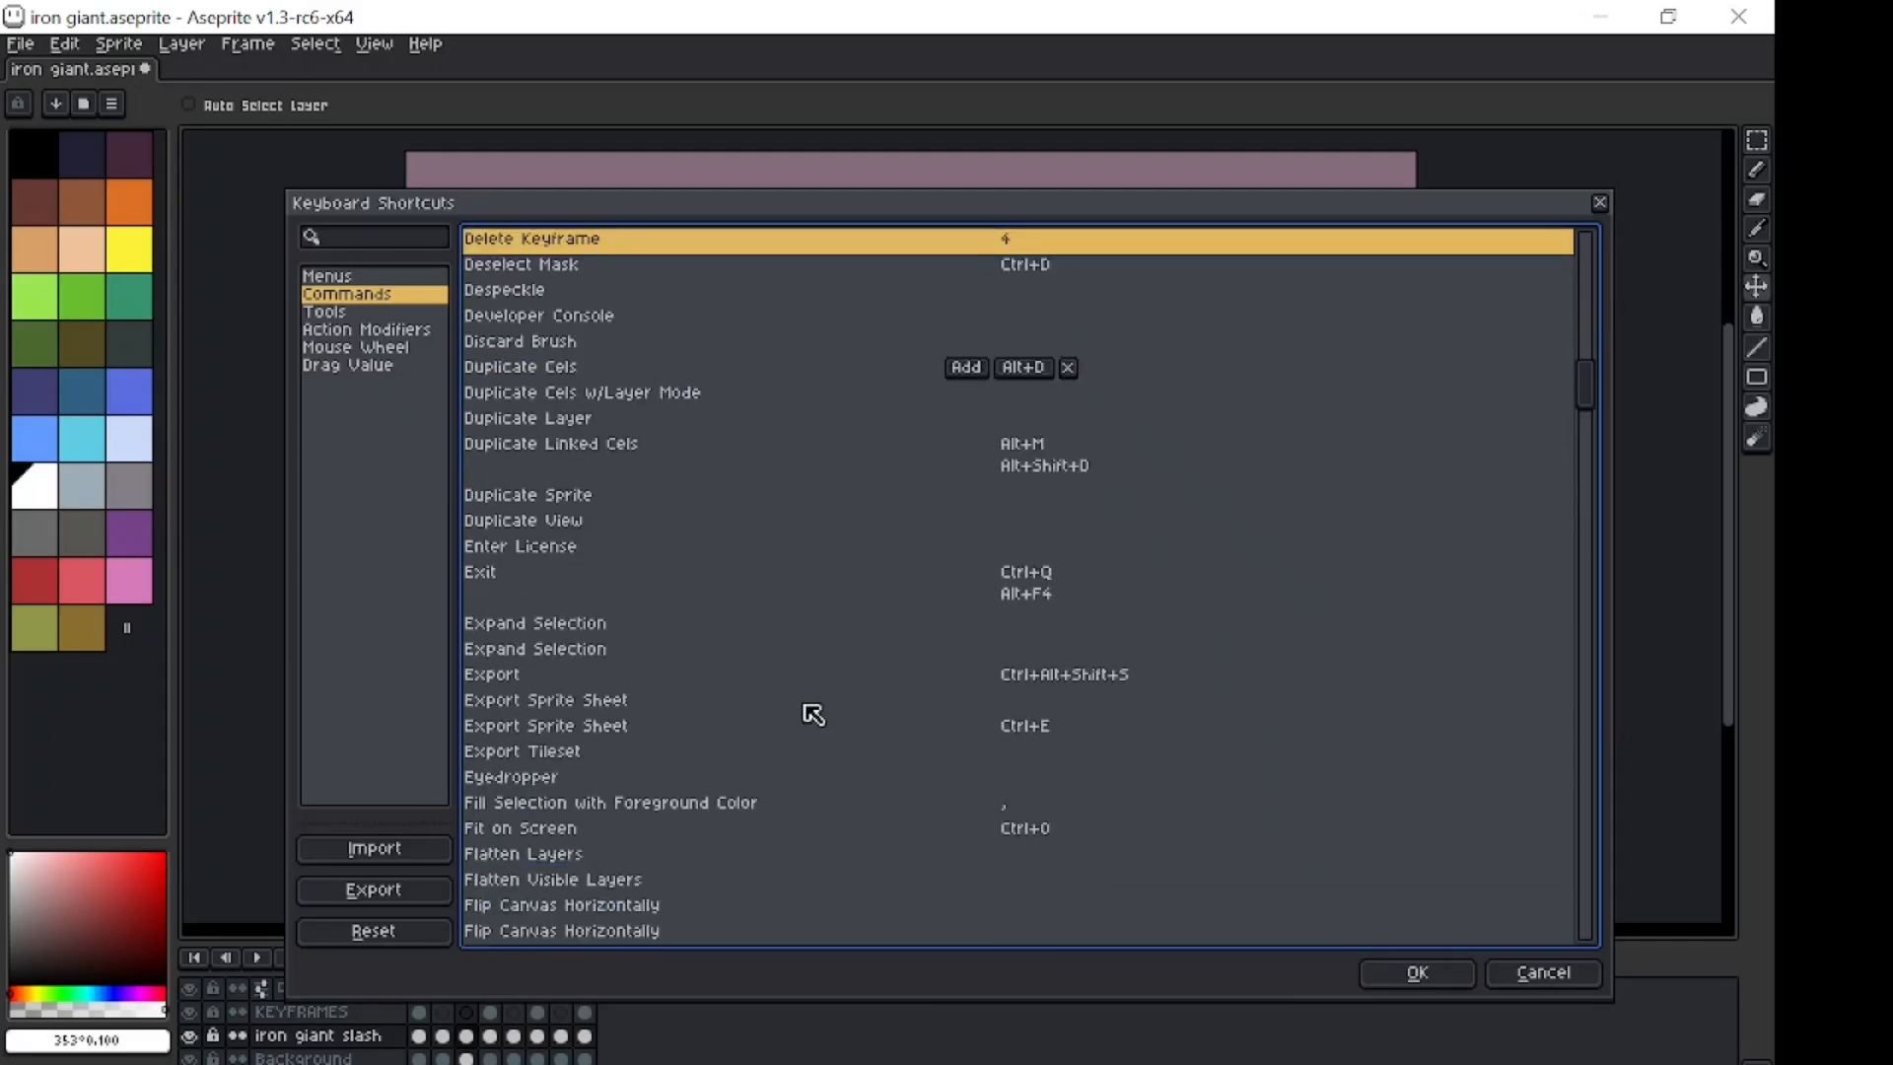
scroll(813, 714, "down", 20)
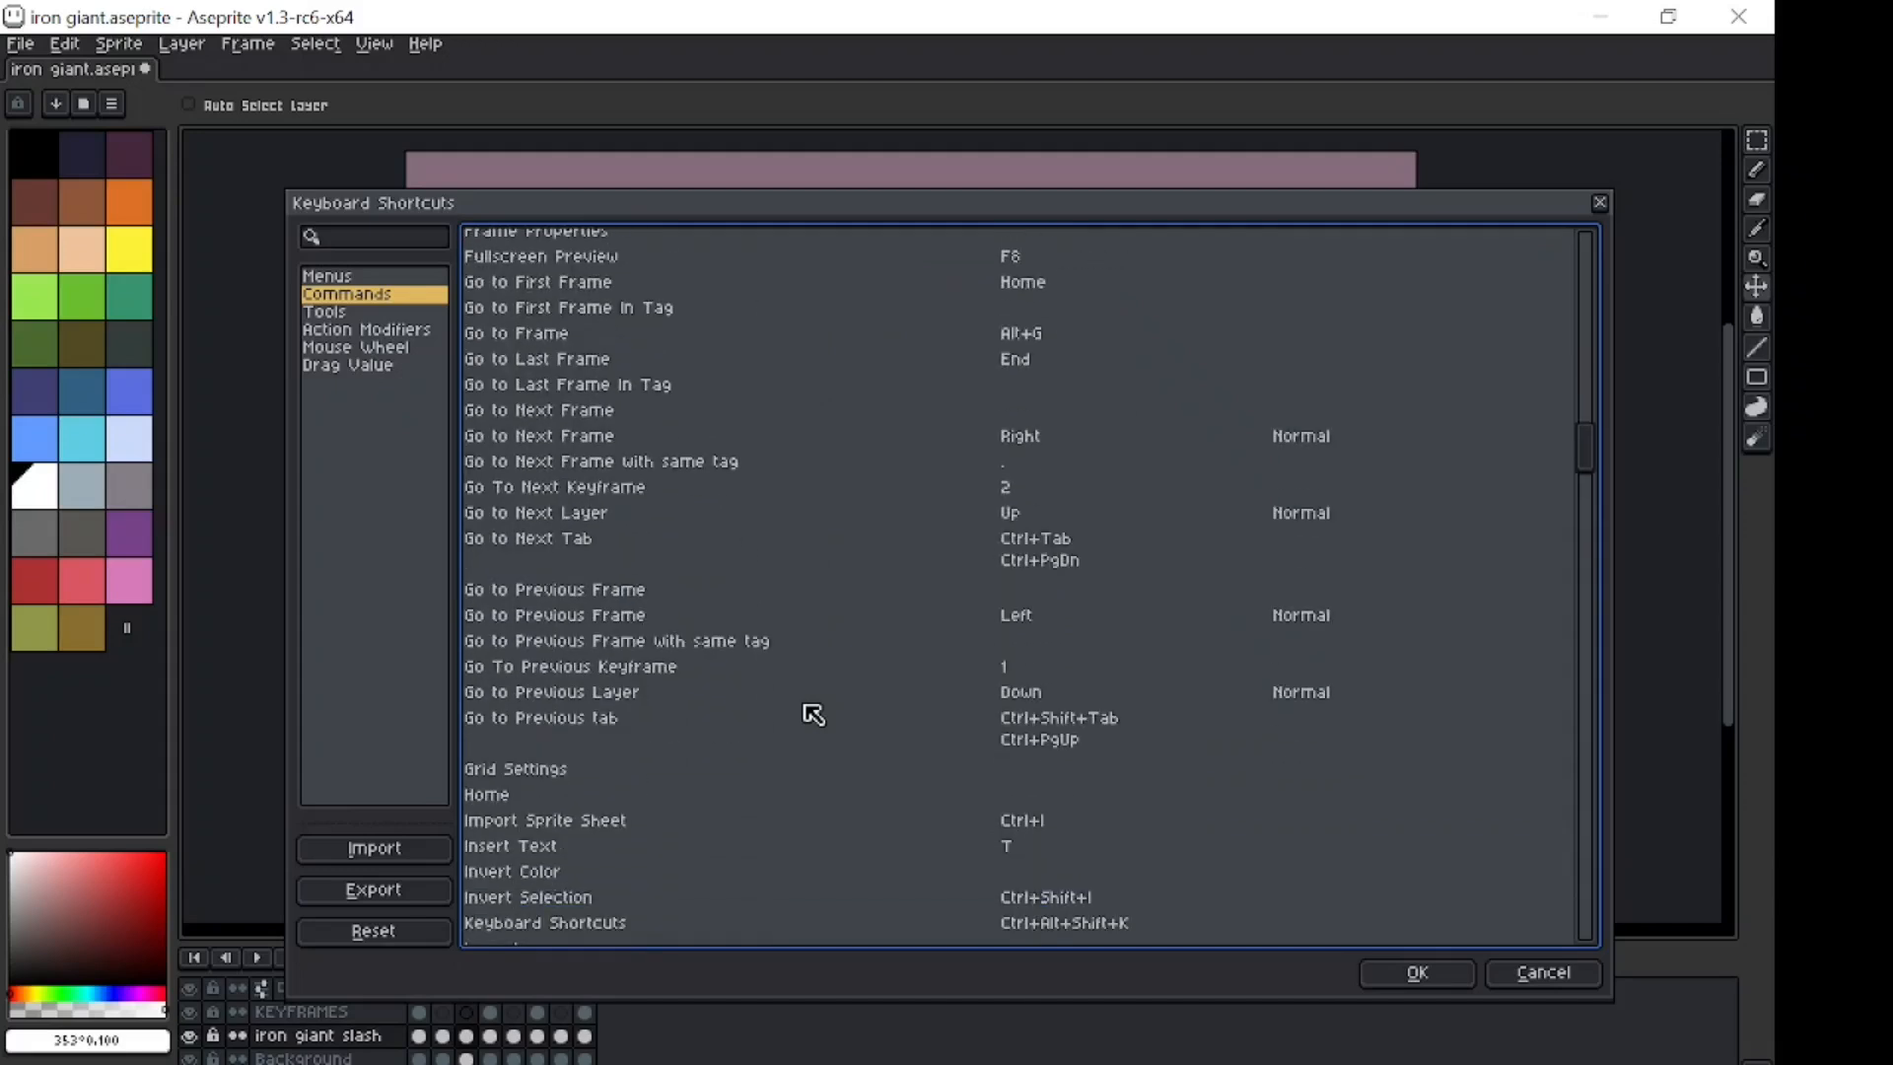
mouse_move(1016, 501)
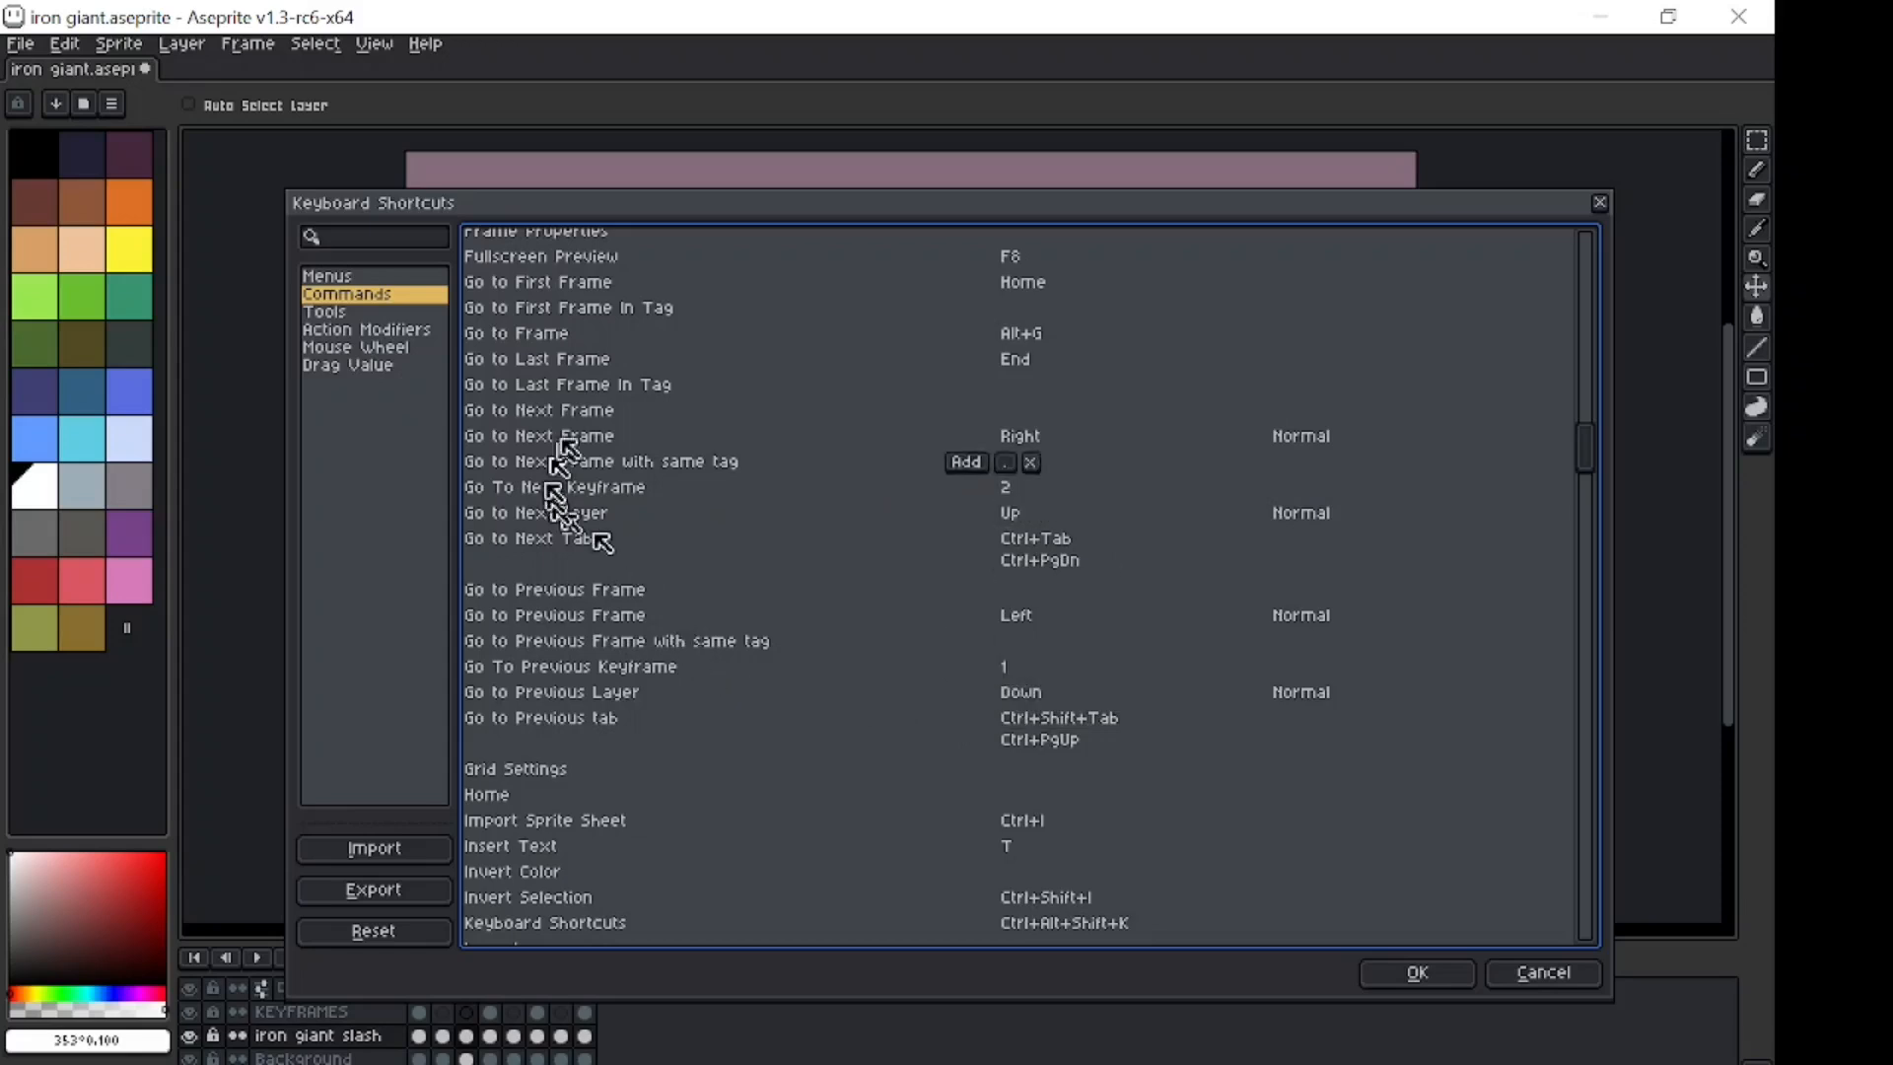
scroll(705, 525, "up", 2)
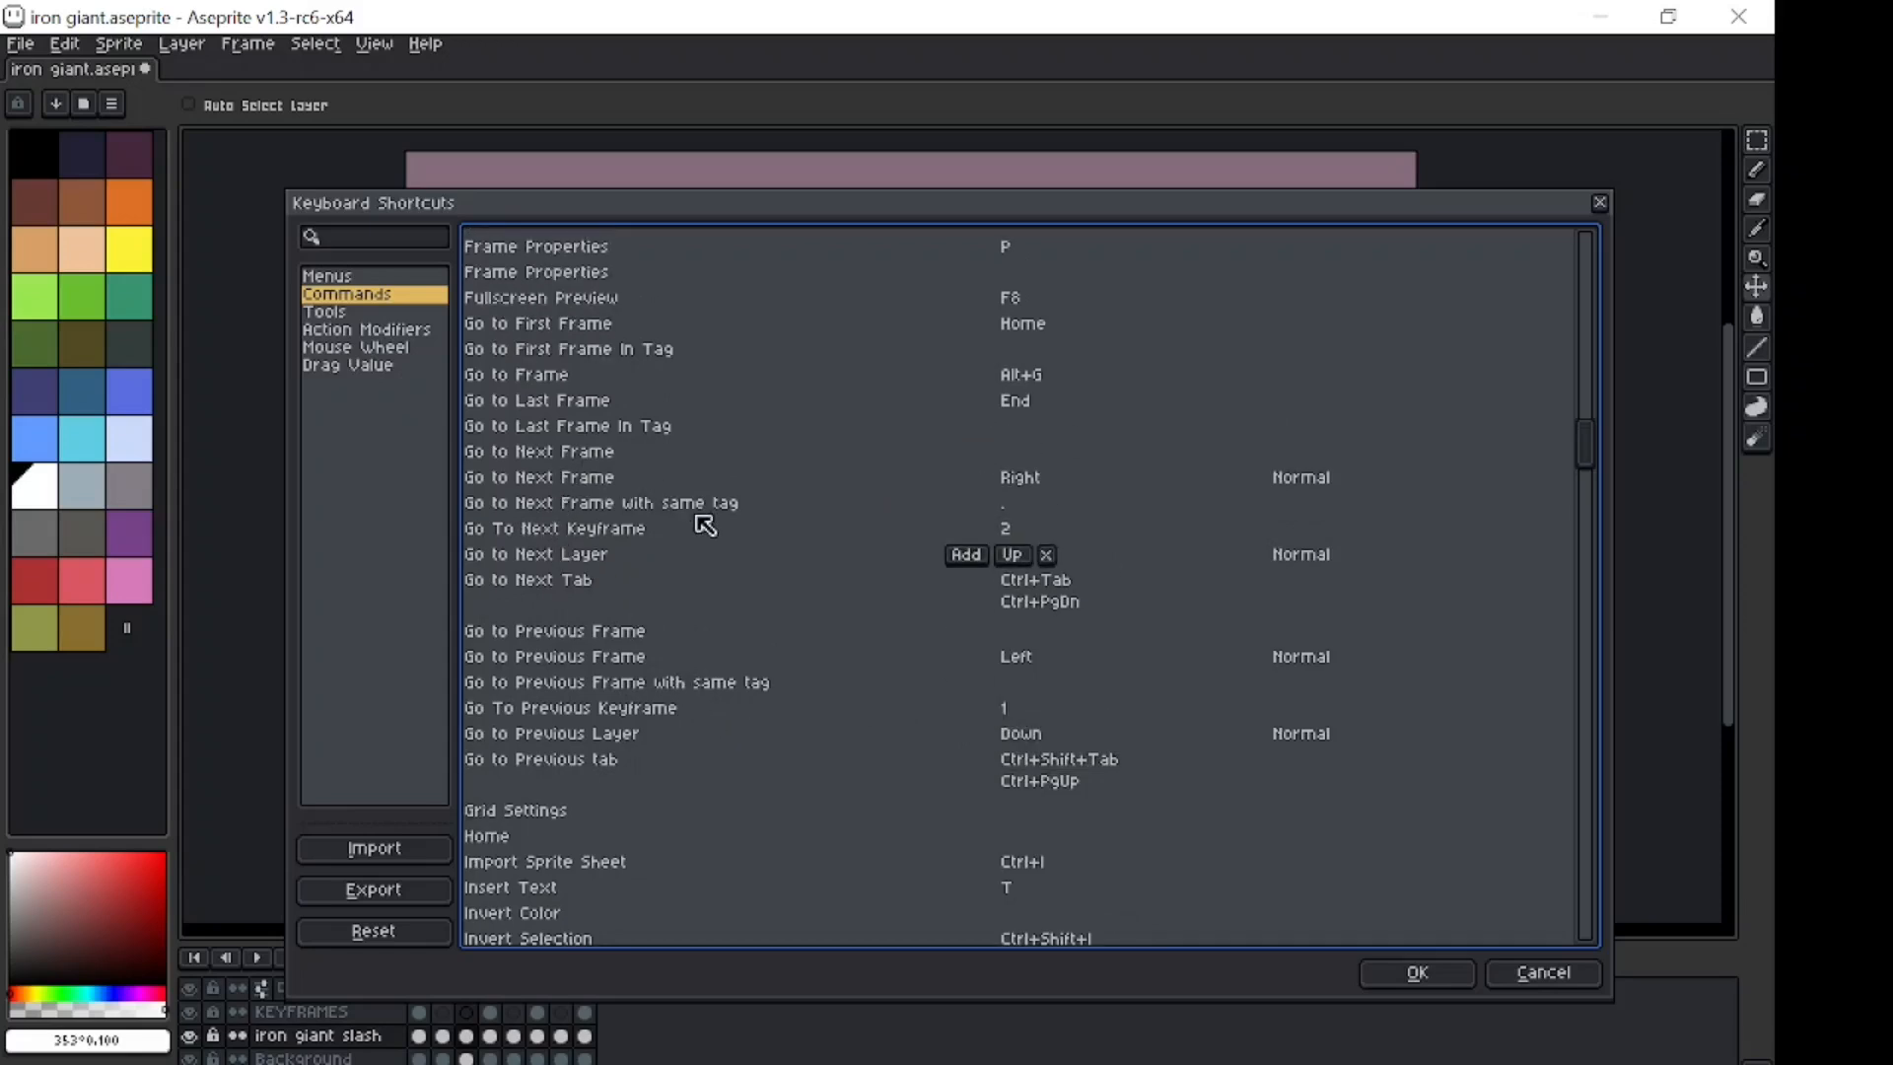
left_click(621, 708)
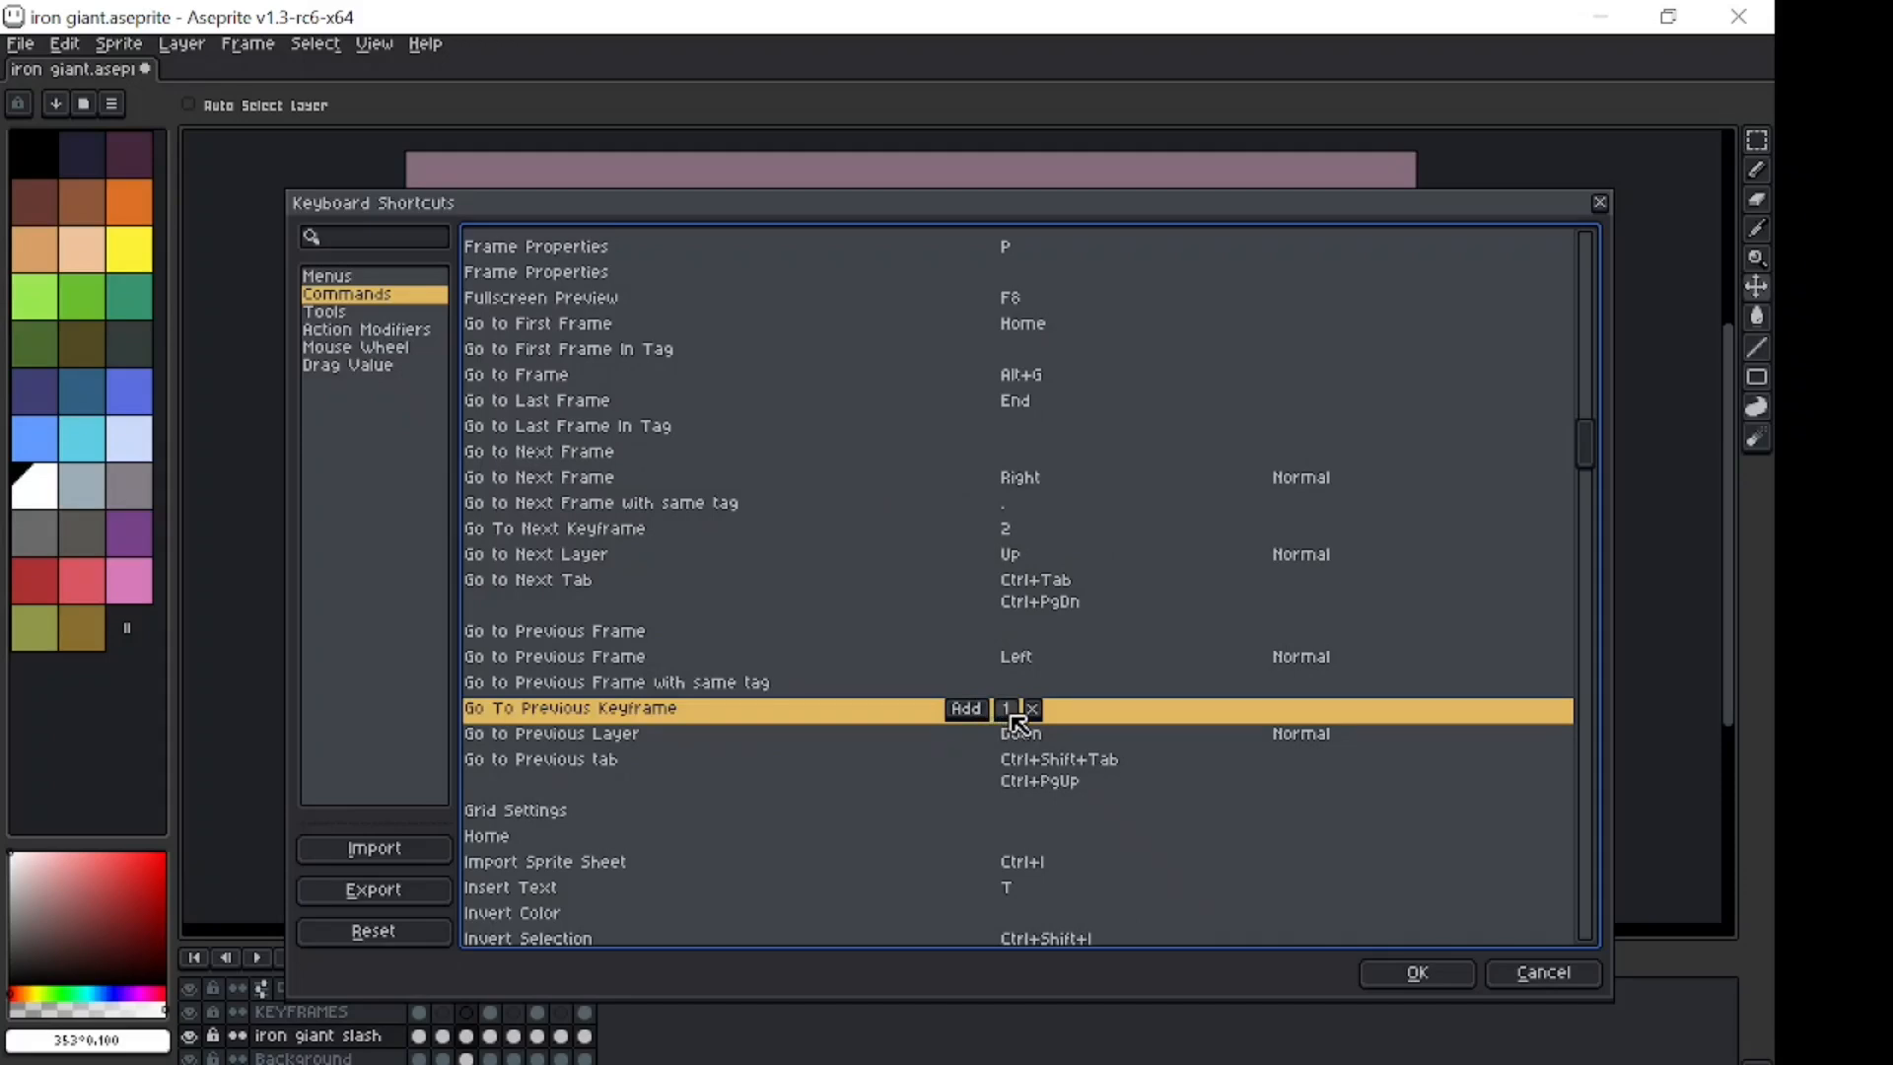
left_click(1558, 979)
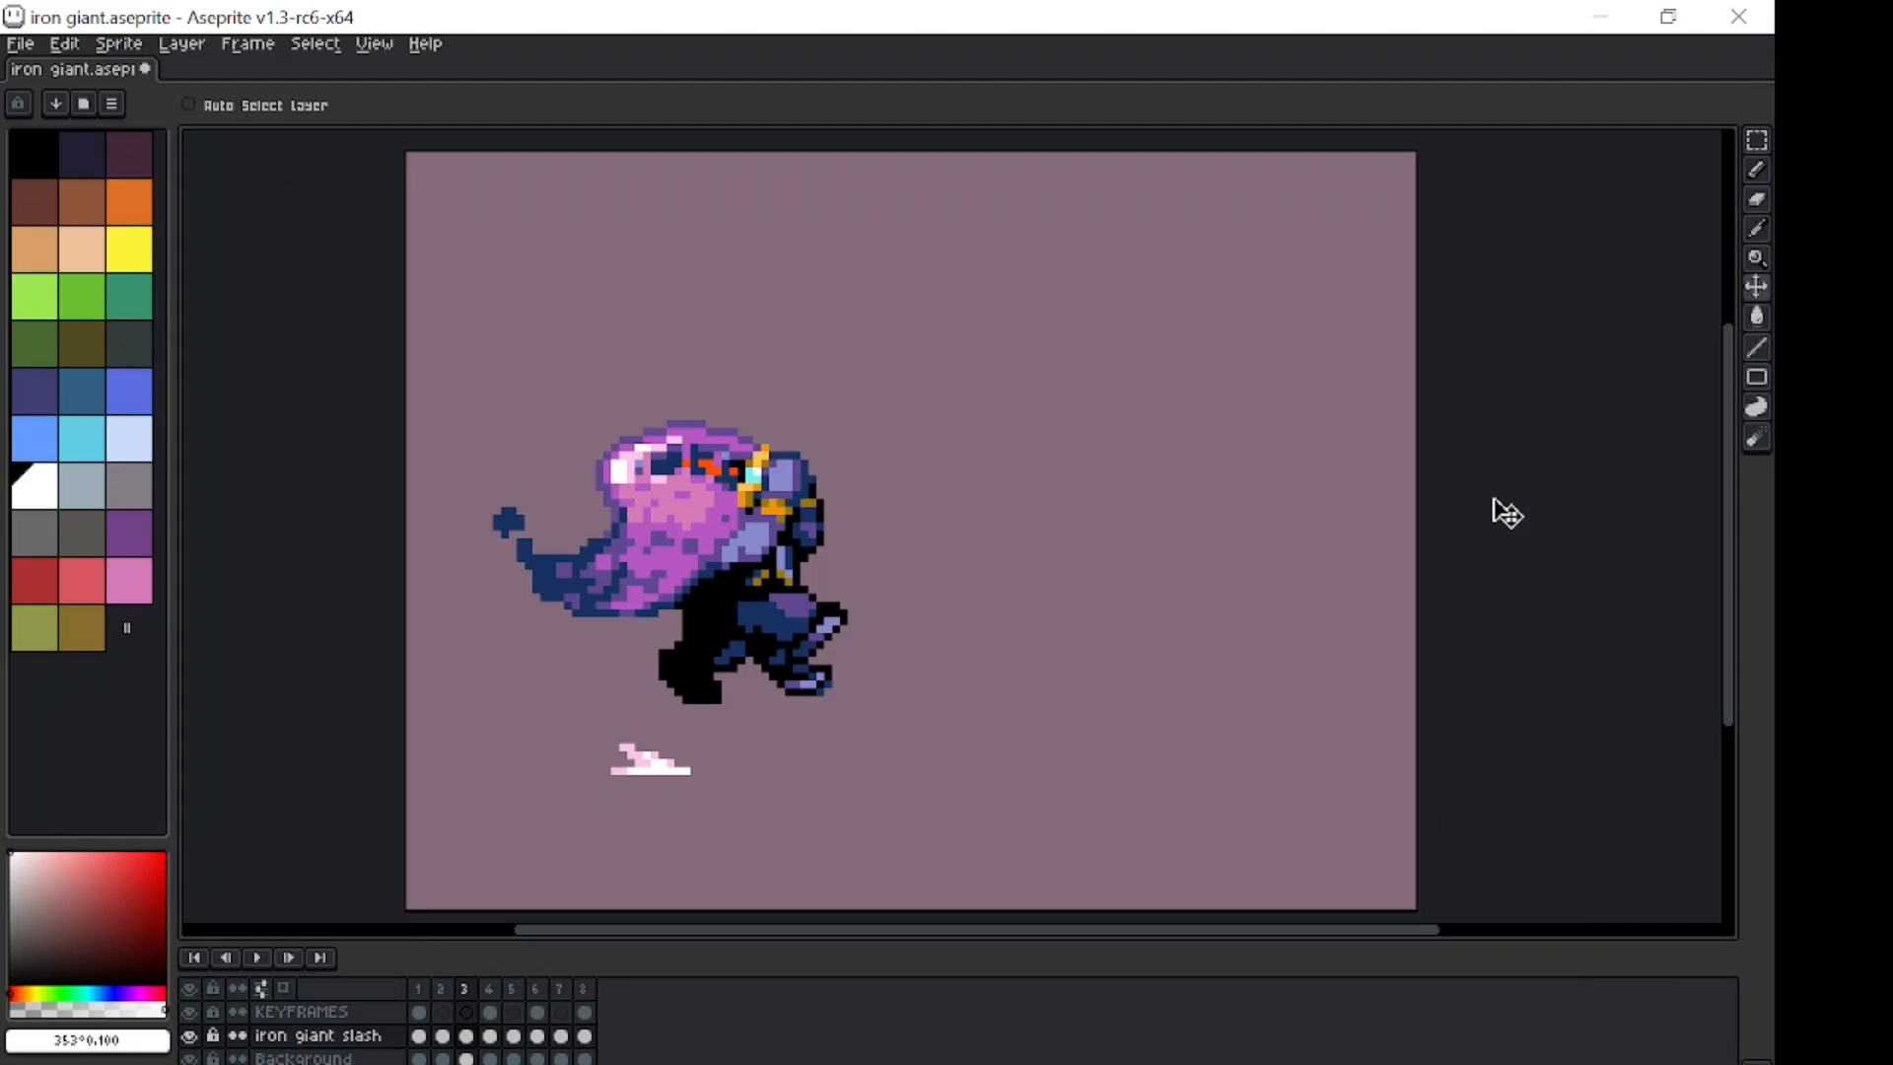
Switch from the Move tool to the Pencil tool.
key("b")
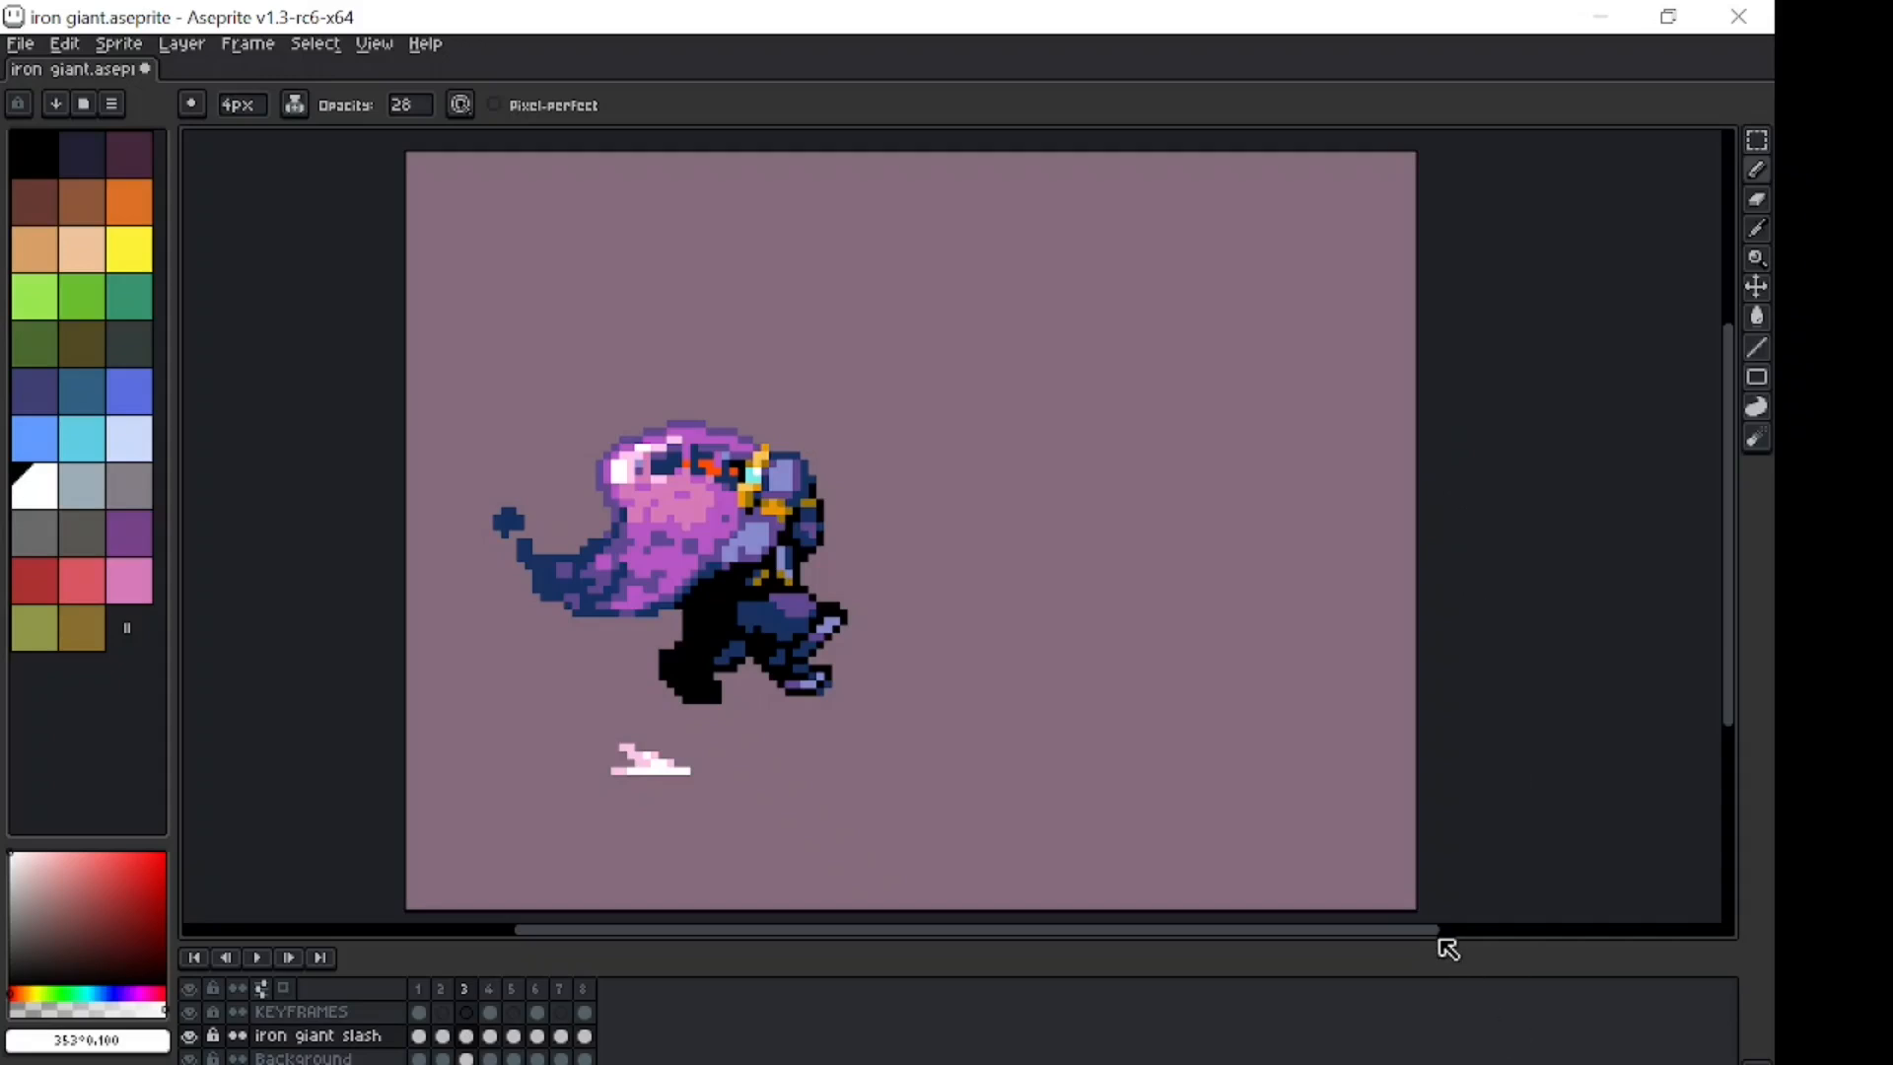
left_click_drag(1424, 933, 1426, 942)
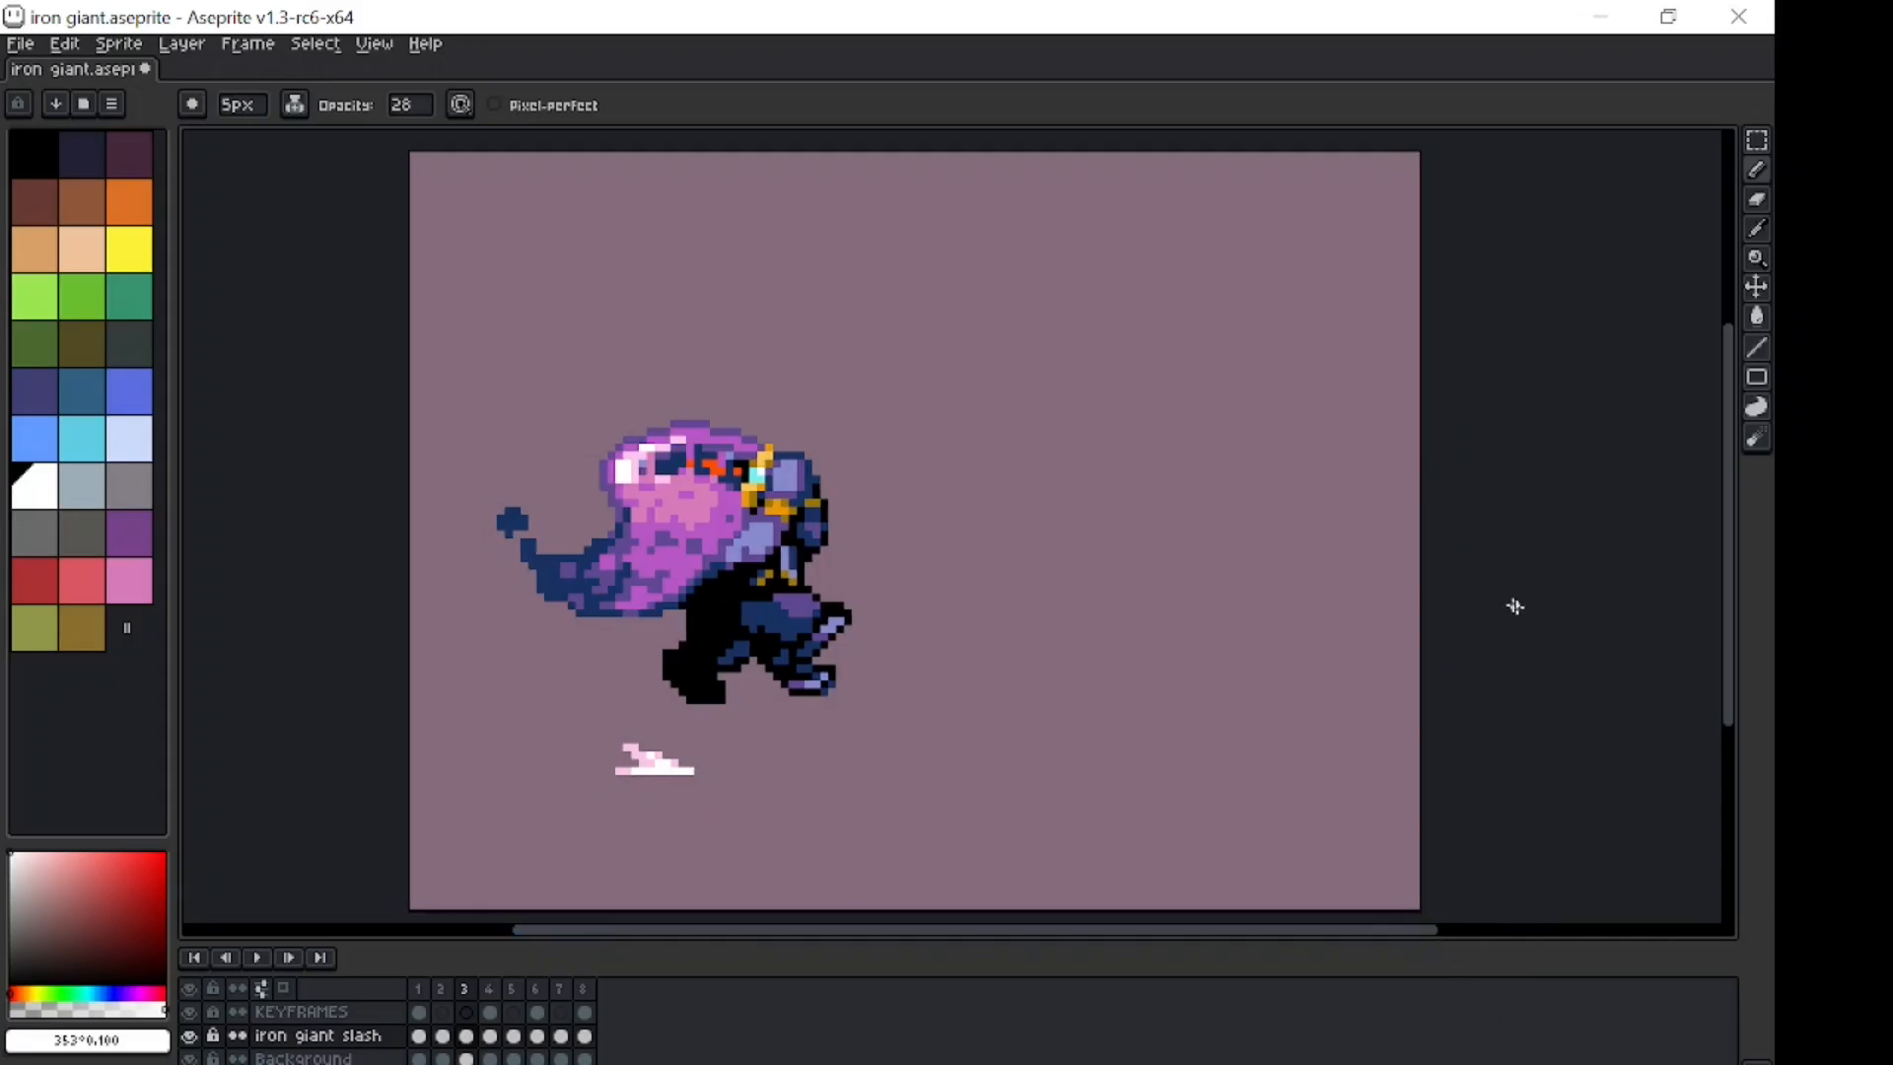